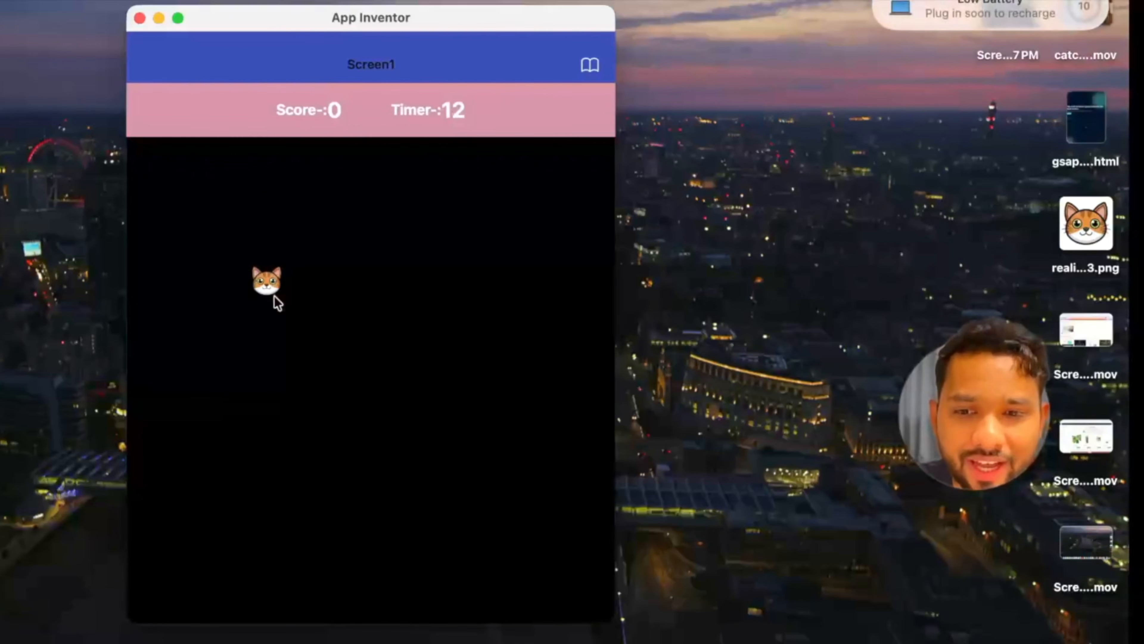
Play-test the finished cat-catching game by catching the moving cat until the timer runs out, and restart the game
click(274, 294)
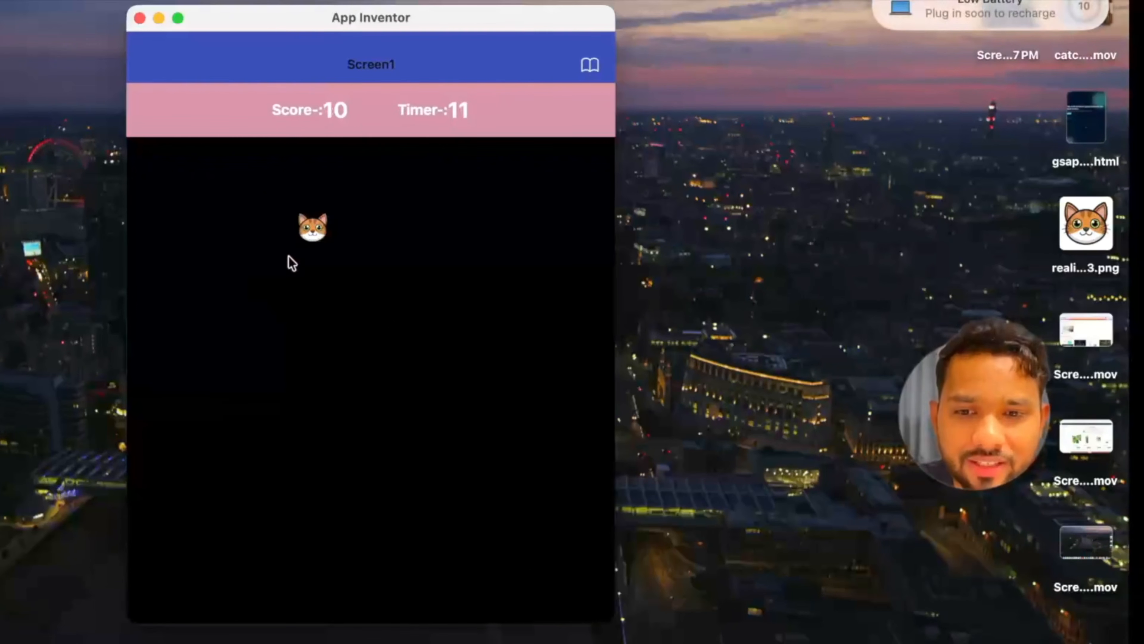
click(306, 238)
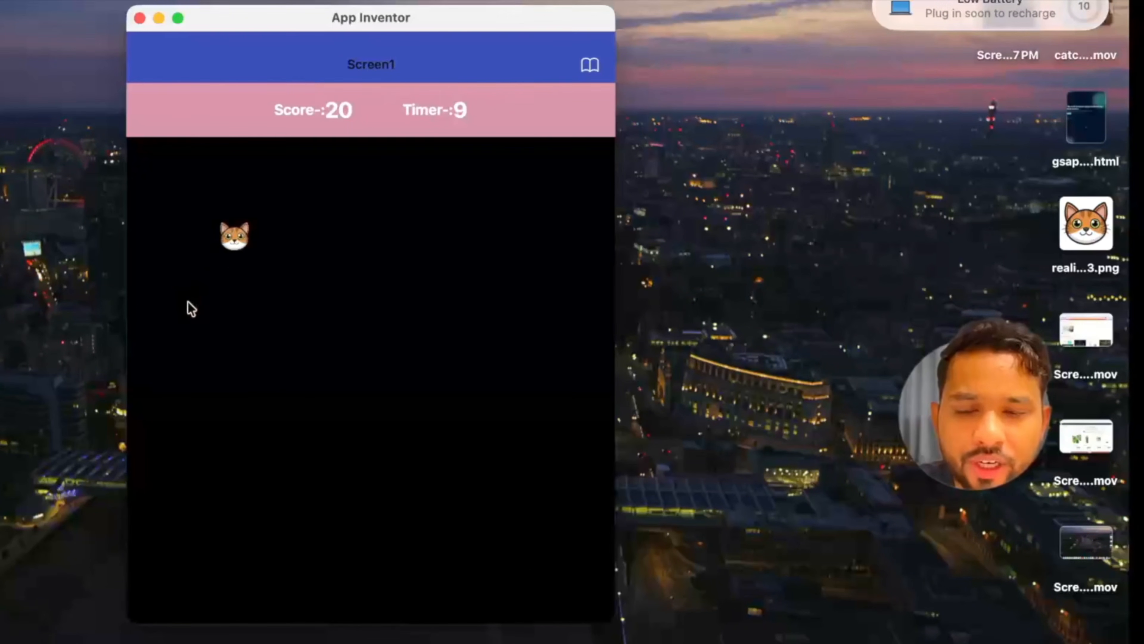
click(230, 246)
click(249, 191)
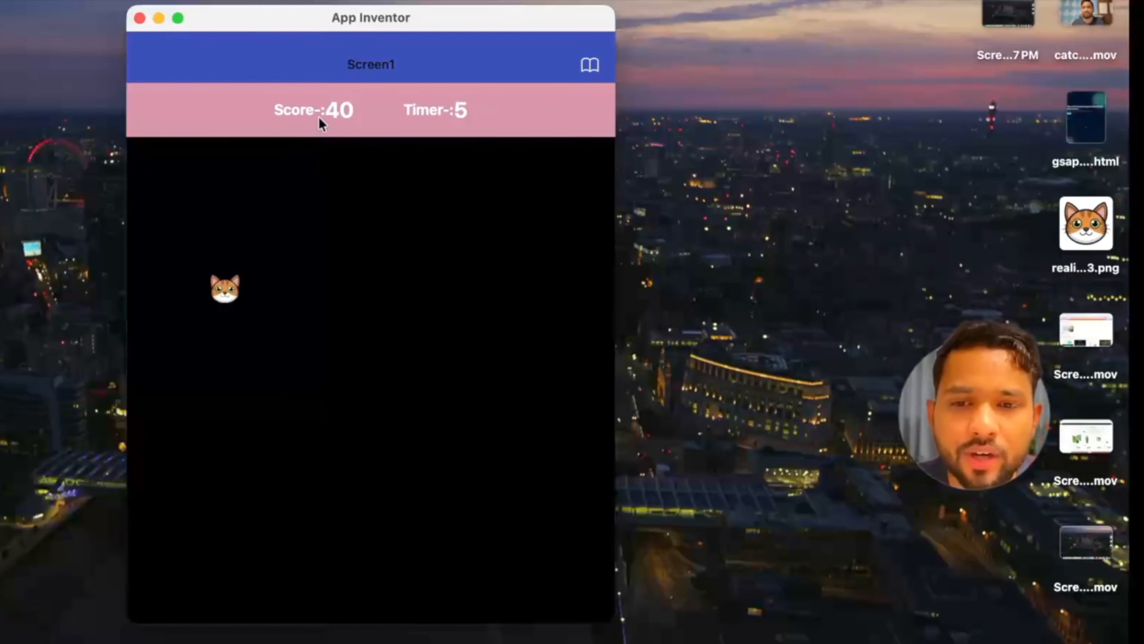
click(315, 249)
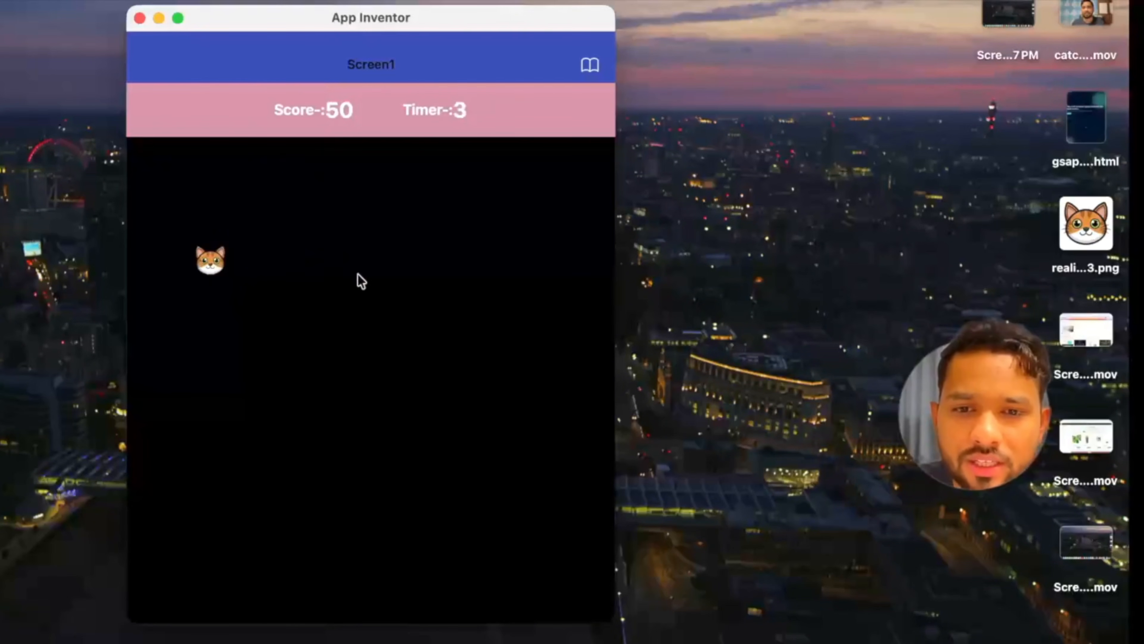
click(212, 264)
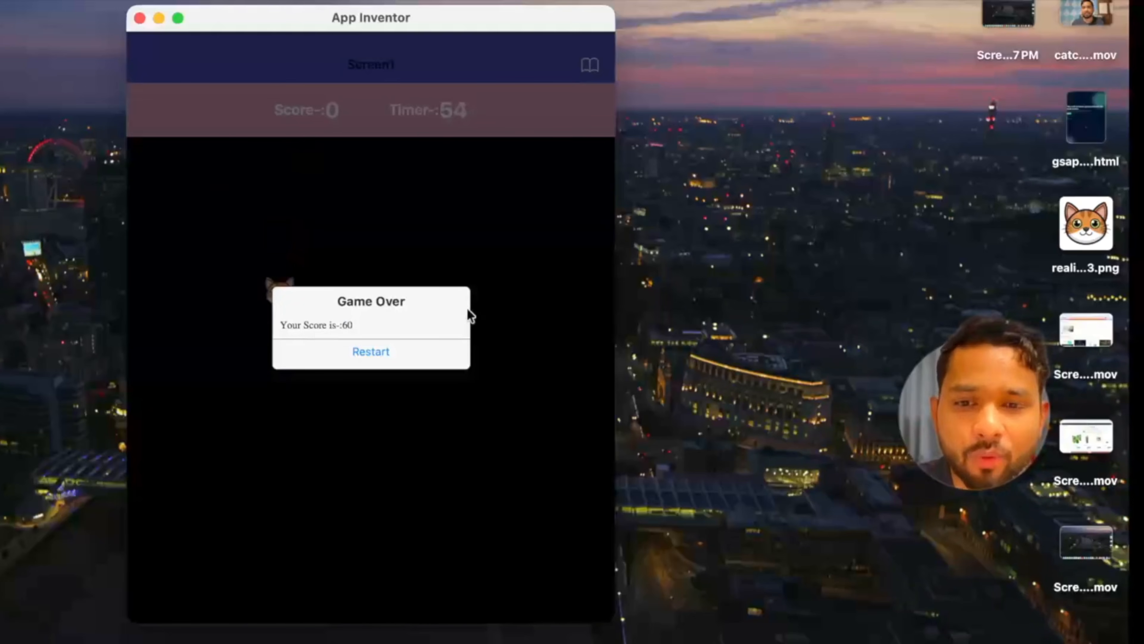
click(370, 354)
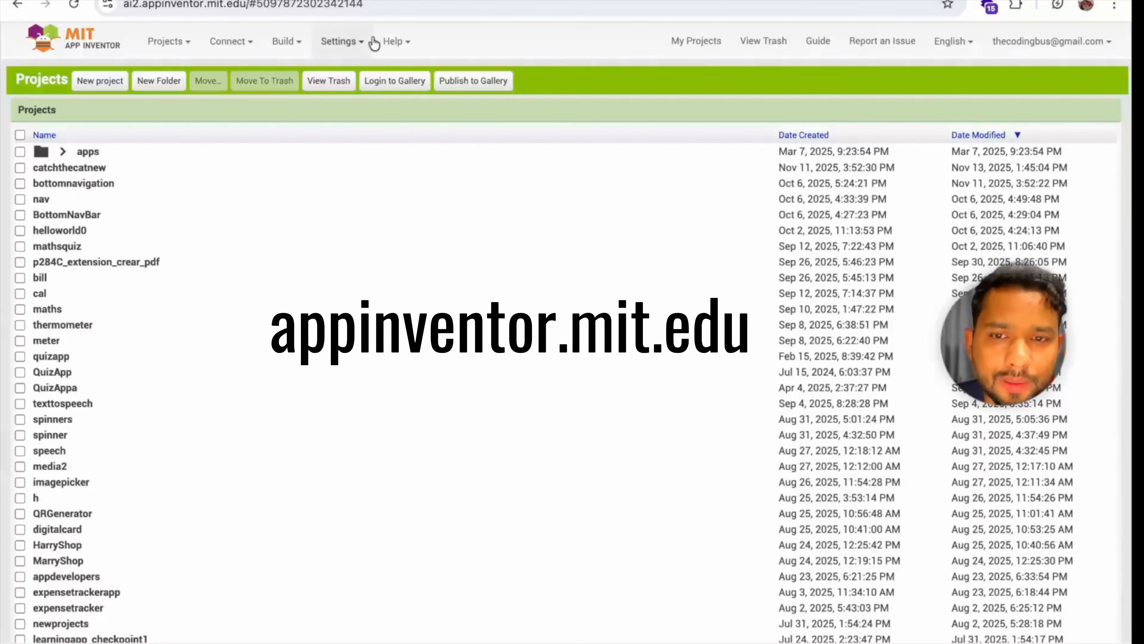
Create a new App Inventor project named catchthecat with the default toolkit and theme
click(99, 81)
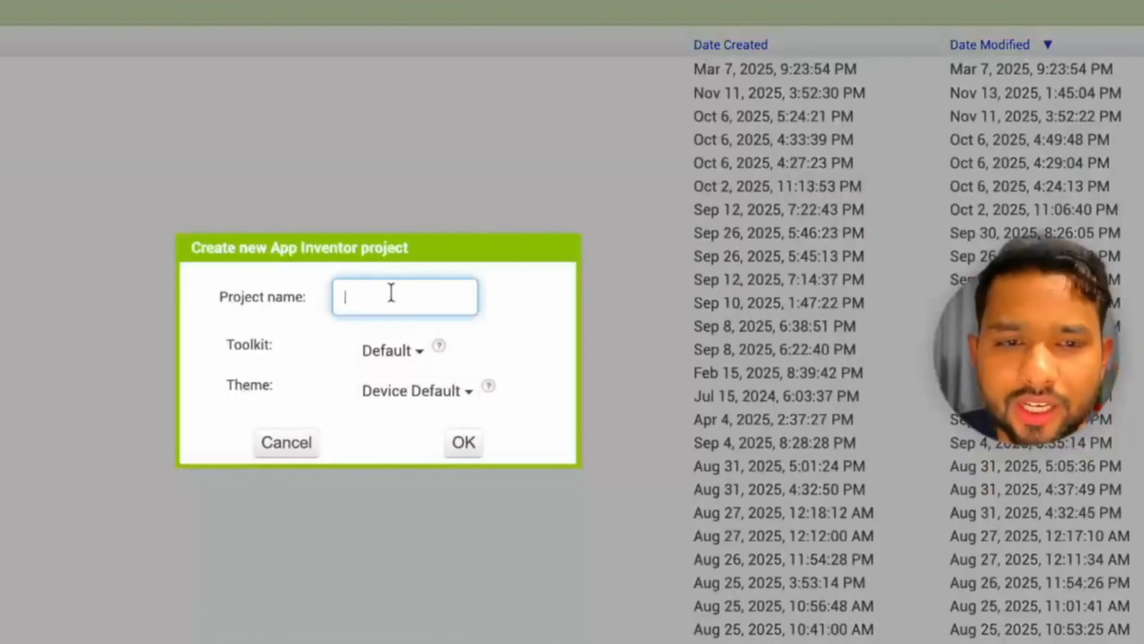
text(catchthe)
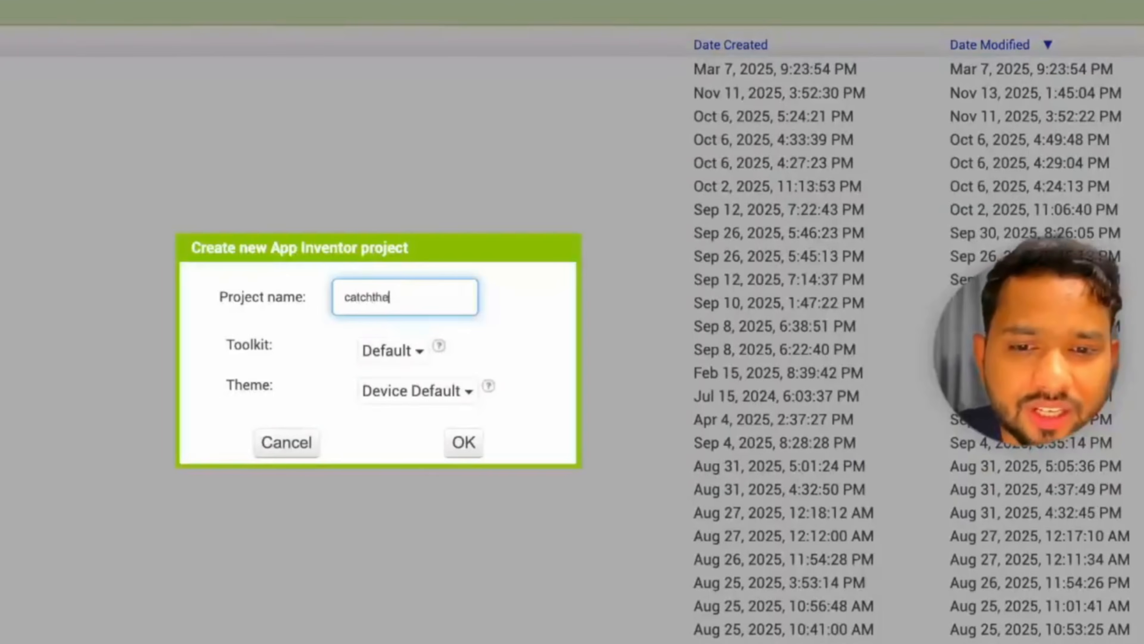
key(Return)
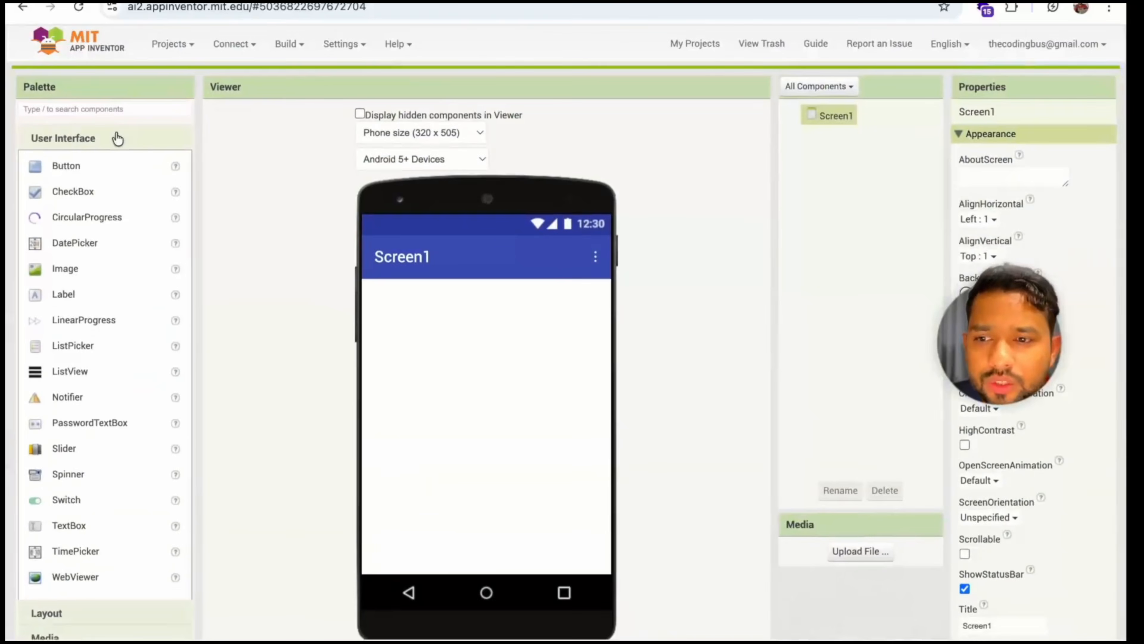
Add a vertical arrangement to Screen1 and set its height and width to Fill parent
click(119, 137)
click(47, 165)
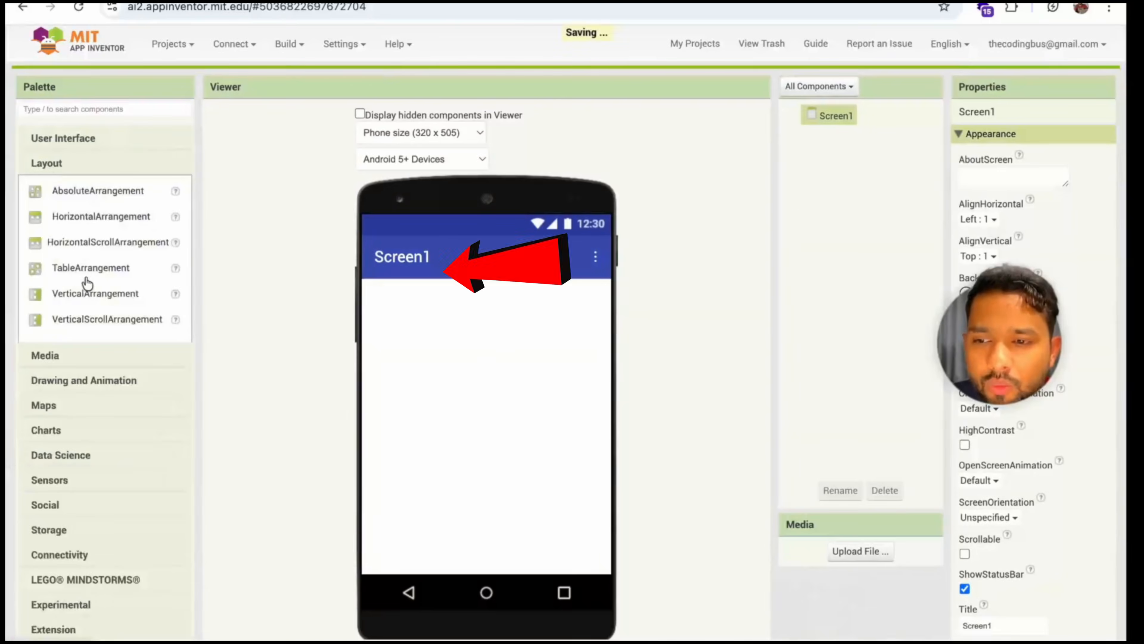
drag(78, 298, 436, 378)
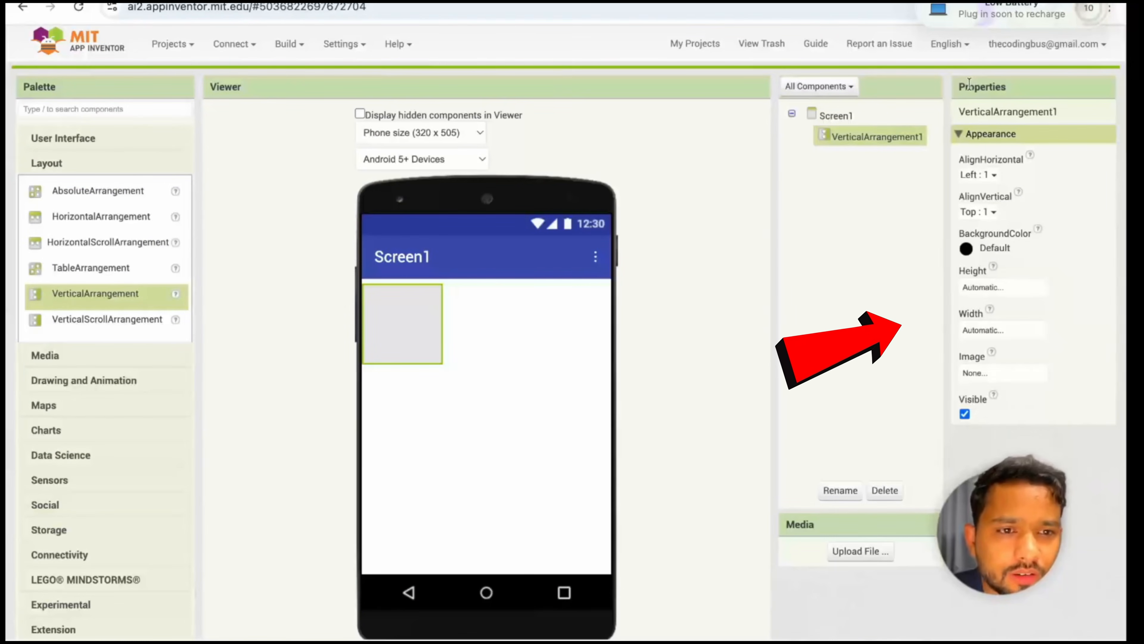
click(994, 288)
click(987, 305)
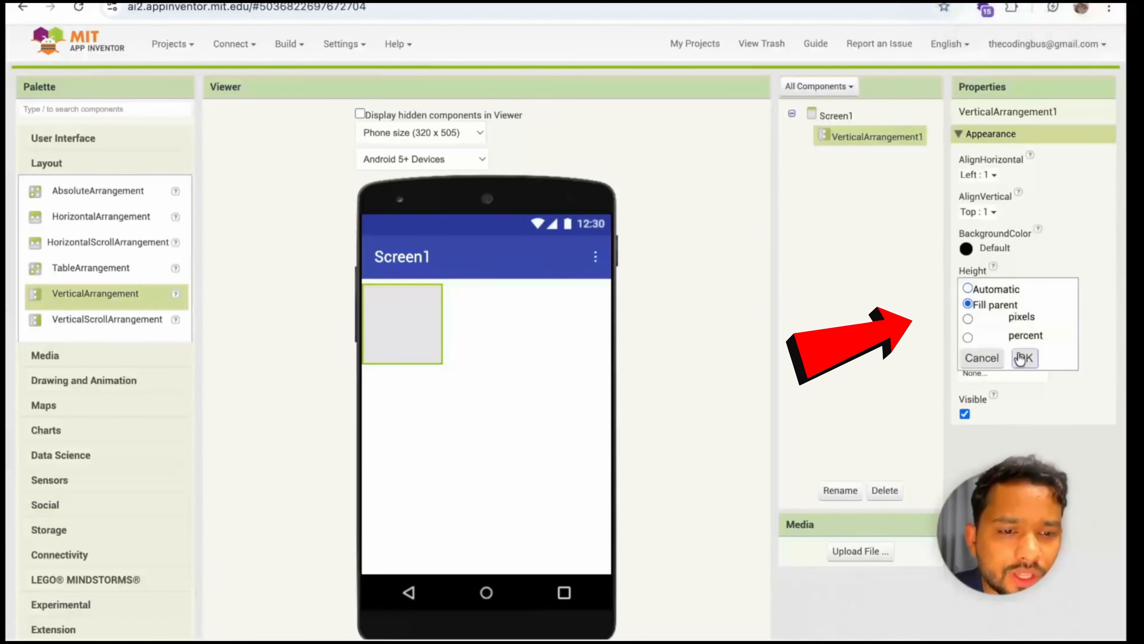
click(1025, 358)
click(994, 339)
click(968, 347)
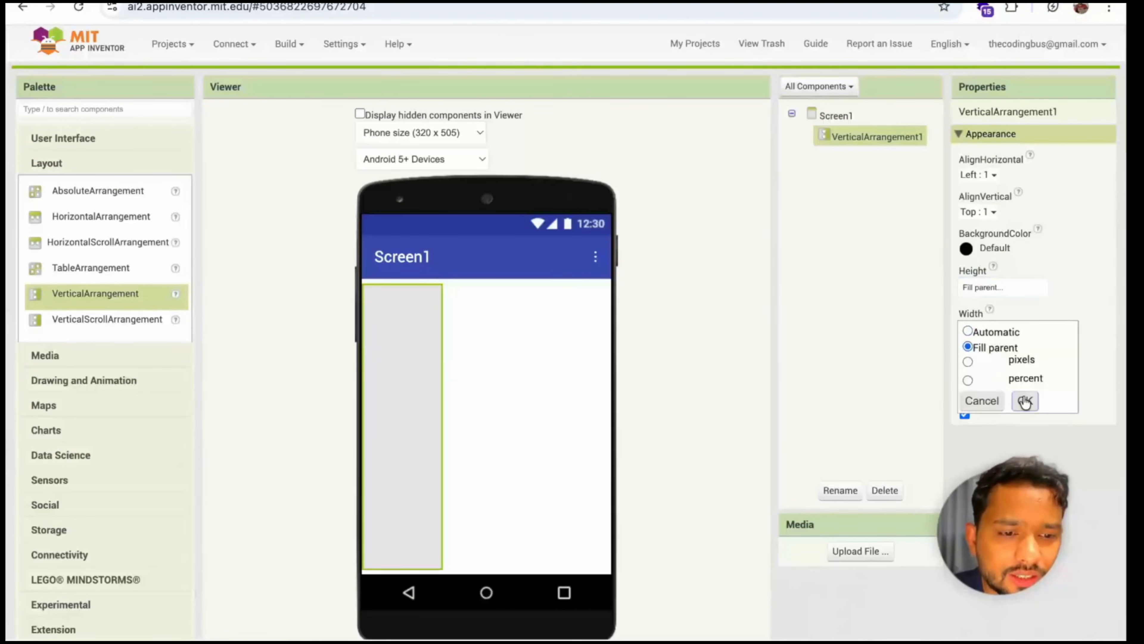
click(1025, 401)
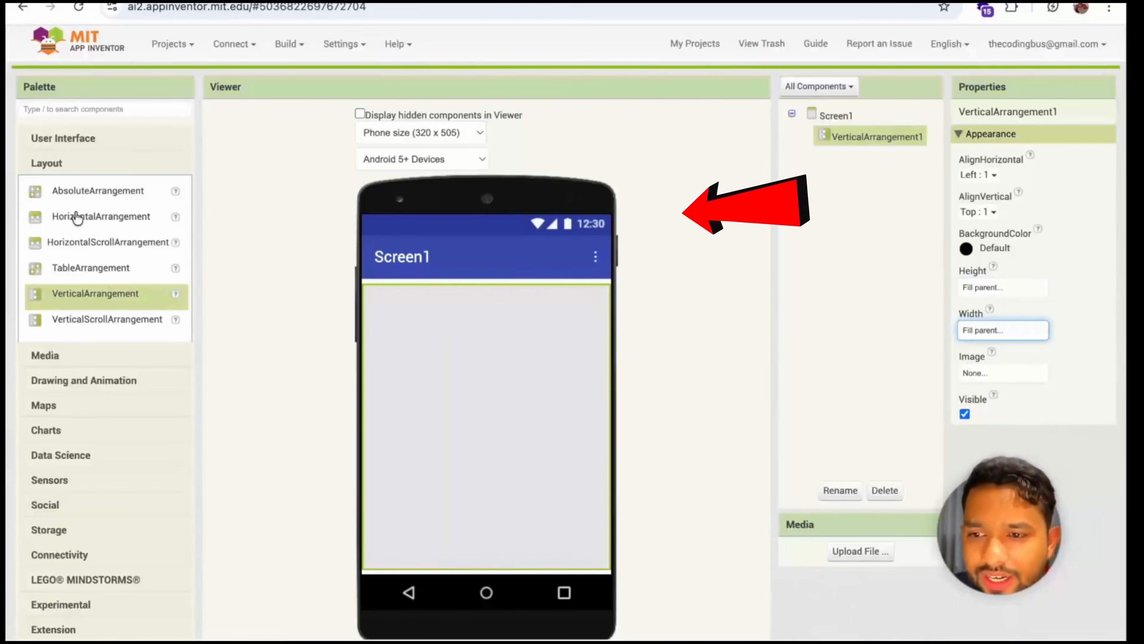
Add a horizontal arrangement above the vertical arrangement and set its width to Fill parent
drag(79, 217, 448, 283)
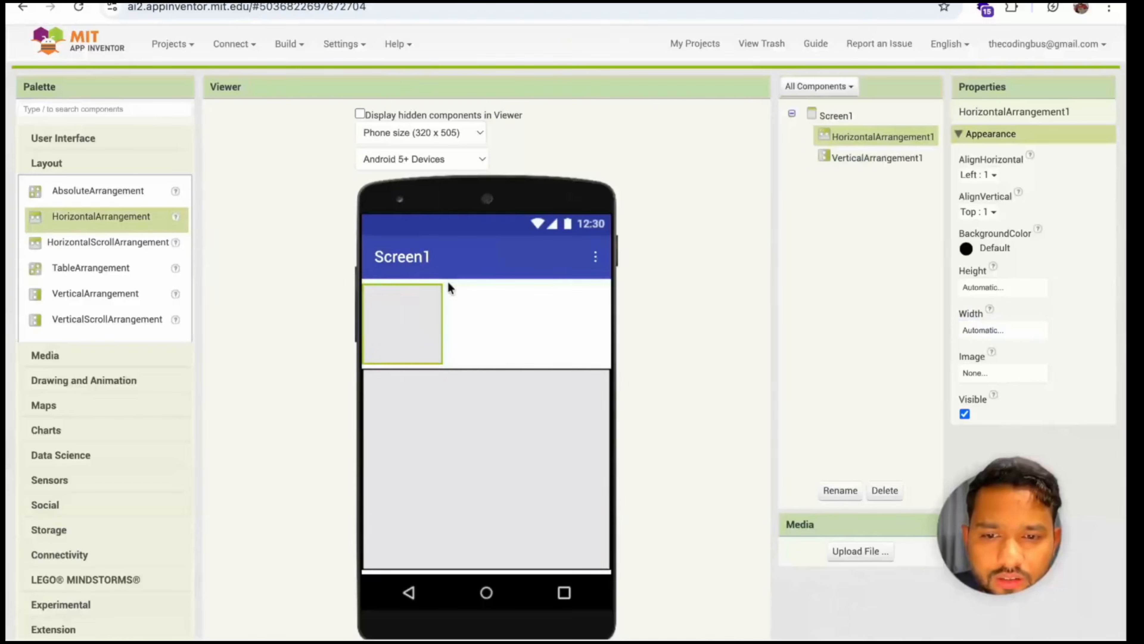
click(1011, 329)
click(968, 347)
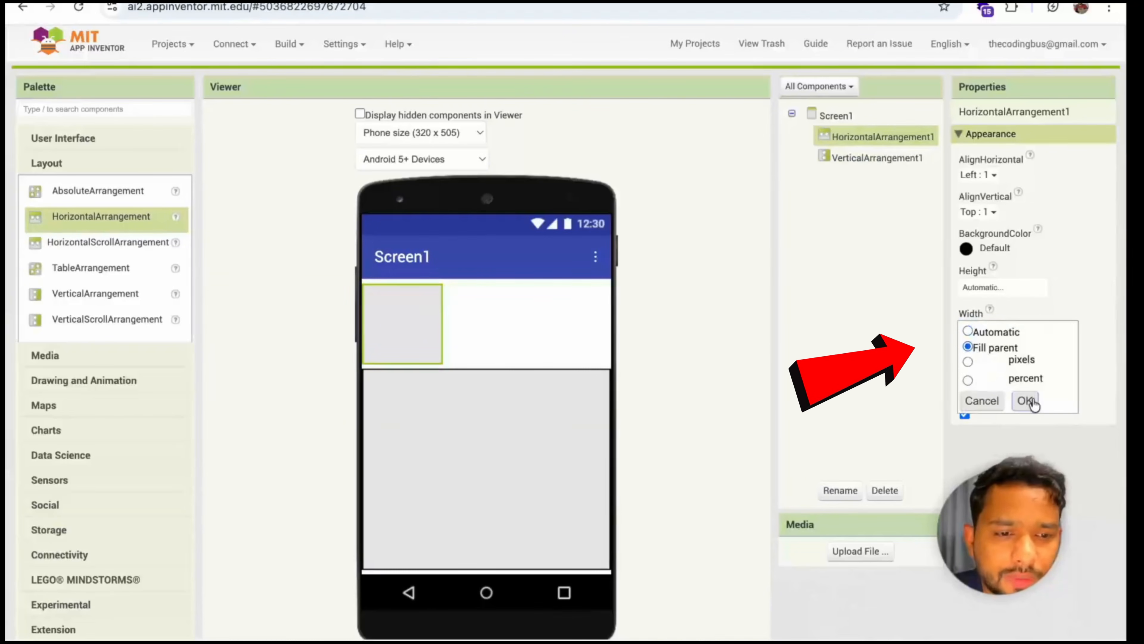
click(1022, 401)
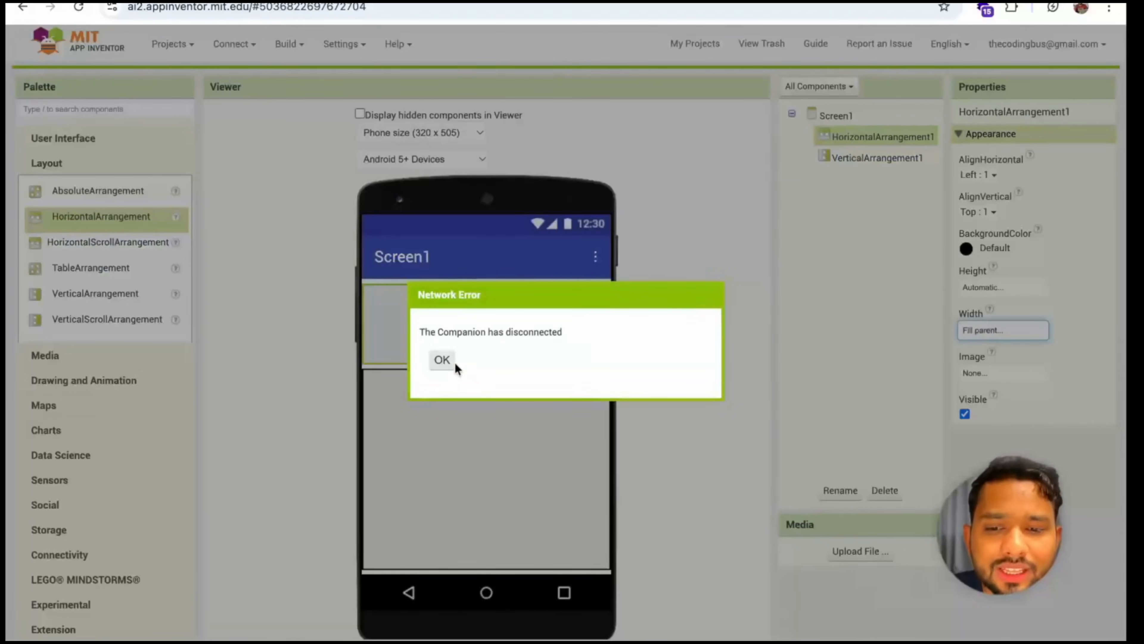
click(442, 360)
Set the horizontal arrangement's height to 20 percent
click(1002, 288)
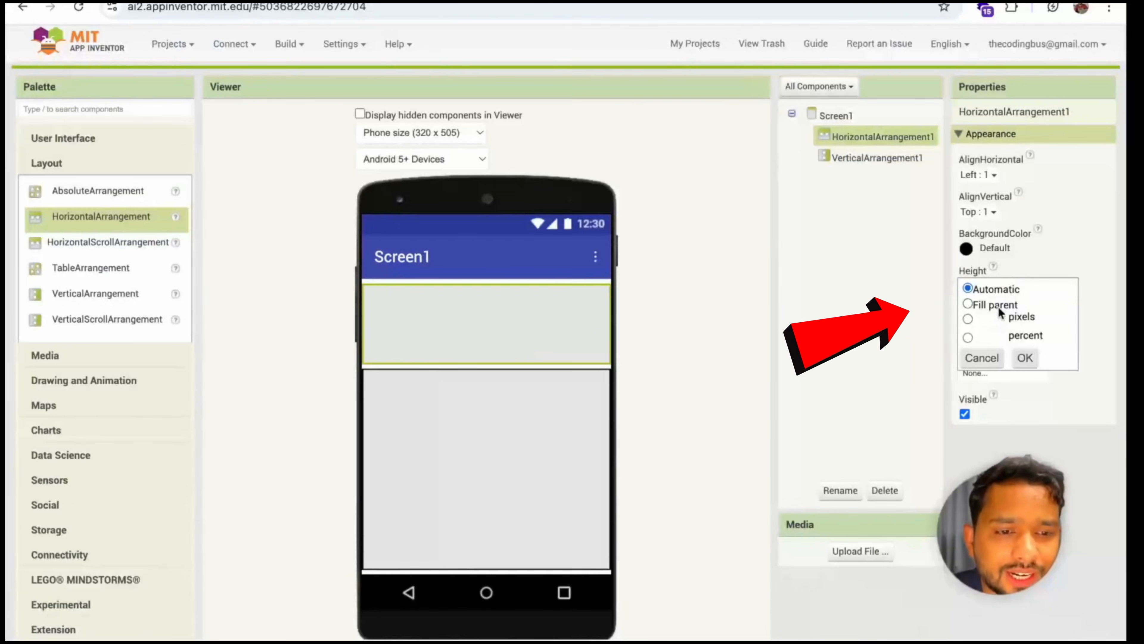
click(991, 336)
text(20)
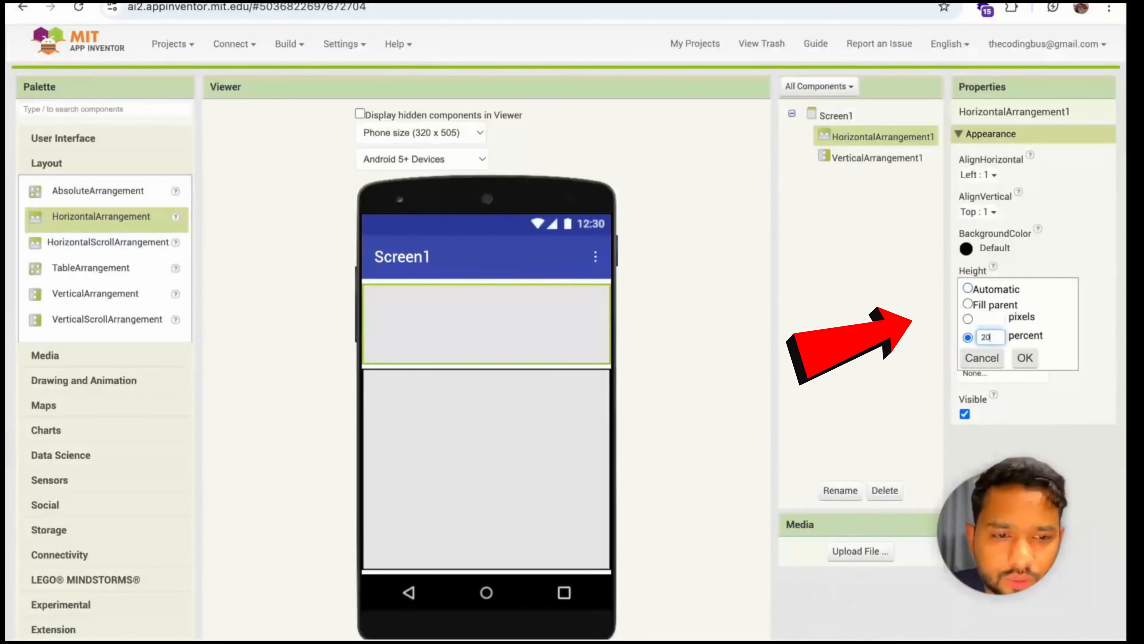
click(1025, 358)
Set the height of the horizontal arrangement above the vertical one to 10 percent
click(422, 387)
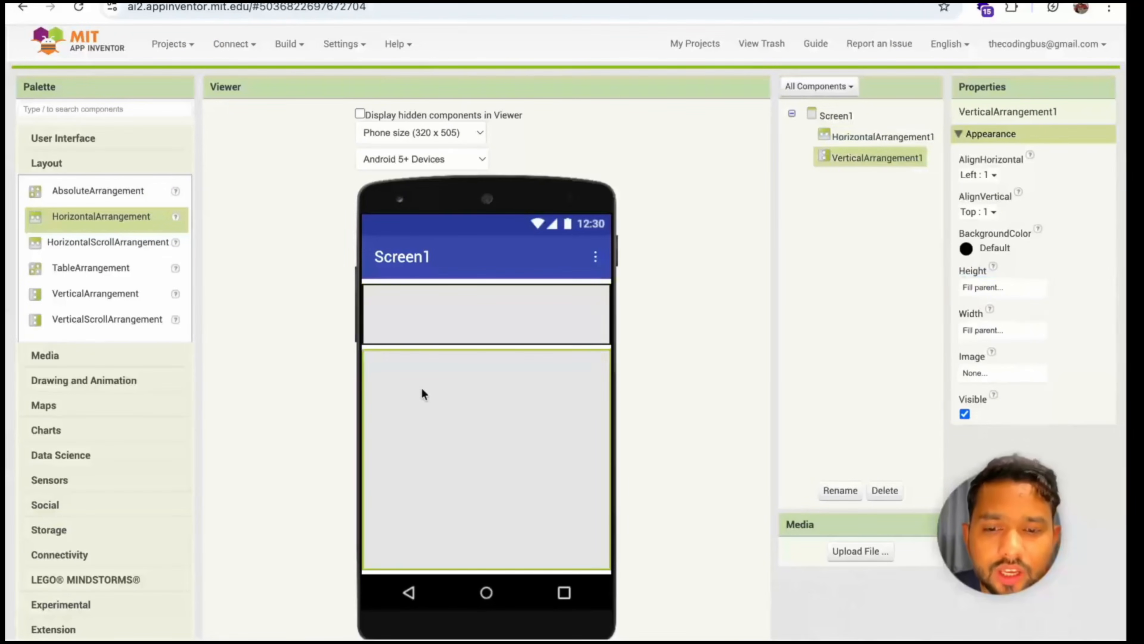
scroll(421, 387, down, 1)
click(446, 317)
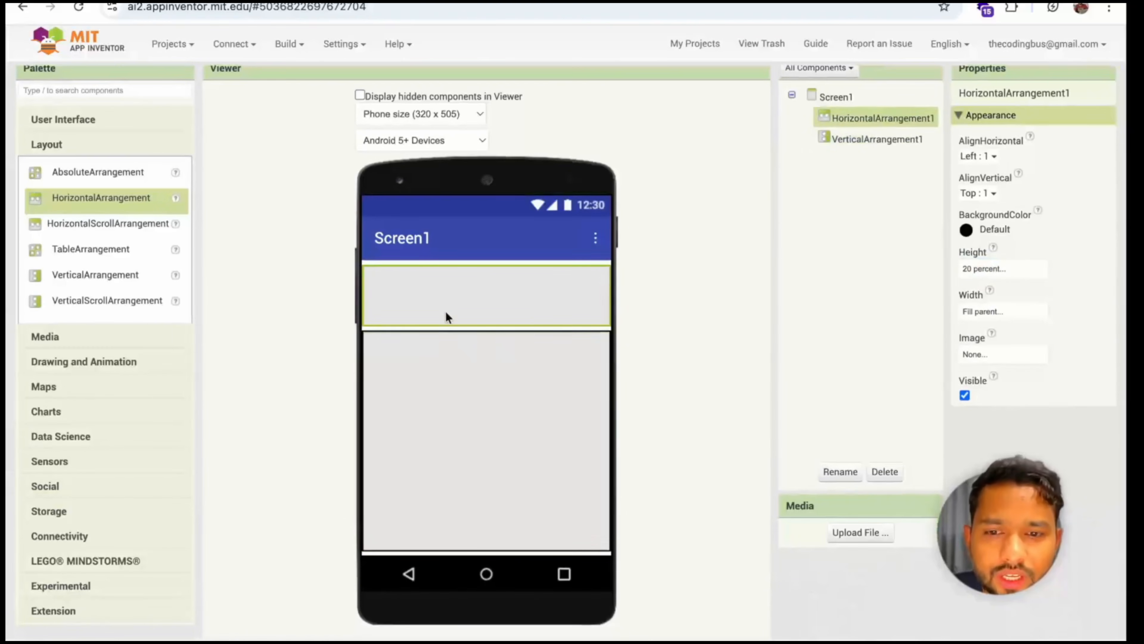
scroll(625, 304, up, 1)
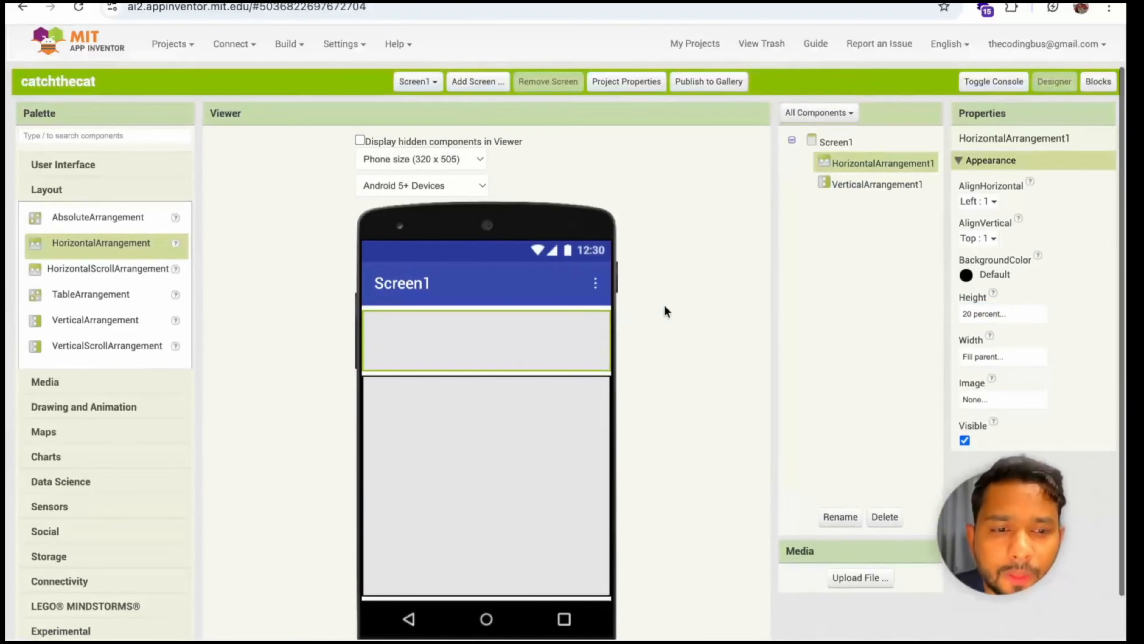
click(1022, 315)
double_click(986, 363)
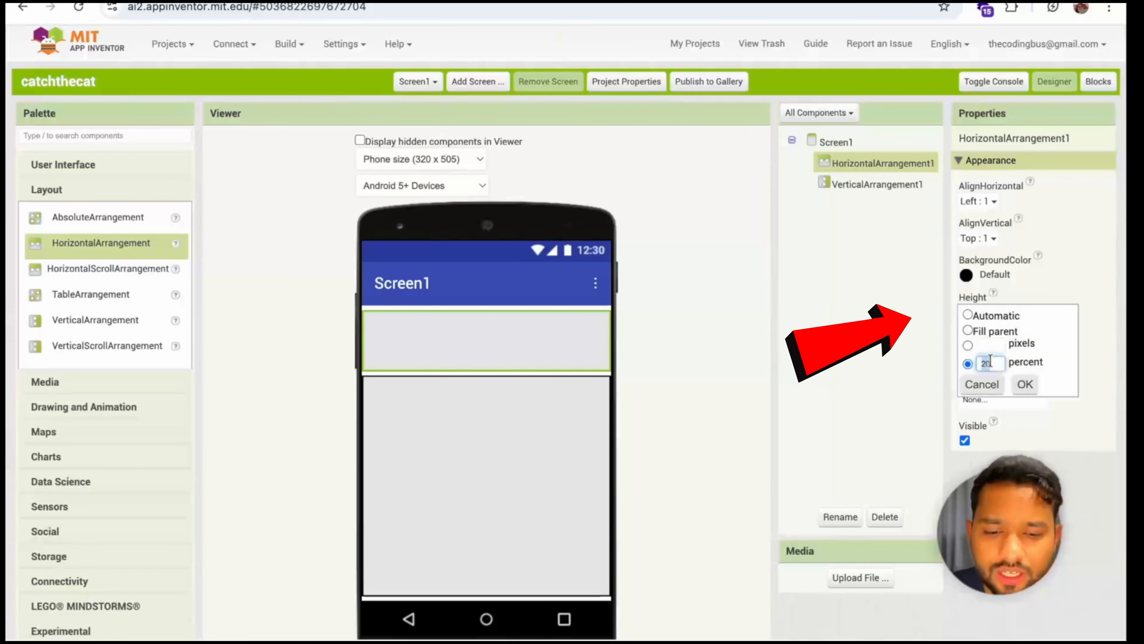
text(10)
click(1024, 385)
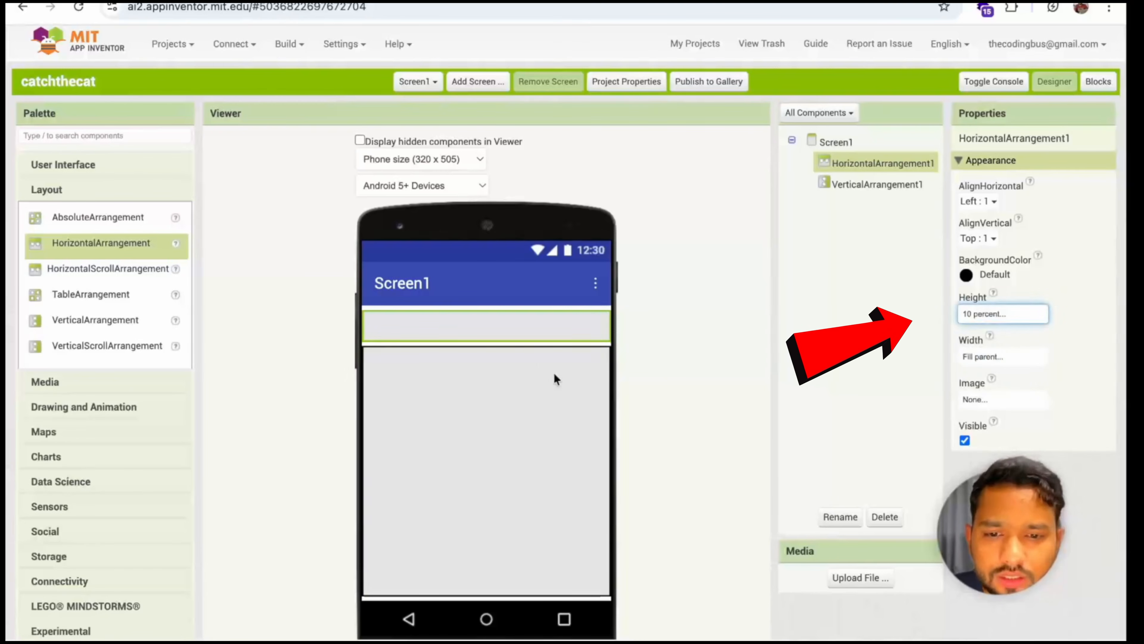
Add a label inside the horizontal arrangement and set its text to "Score"
click(72, 166)
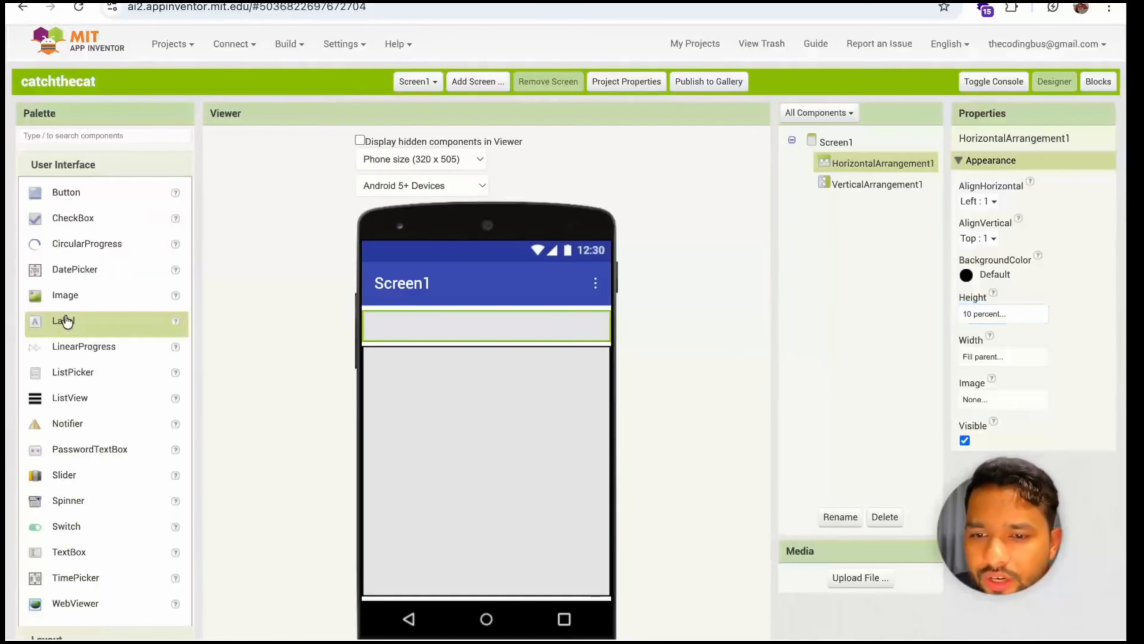
drag(67, 321, 443, 337)
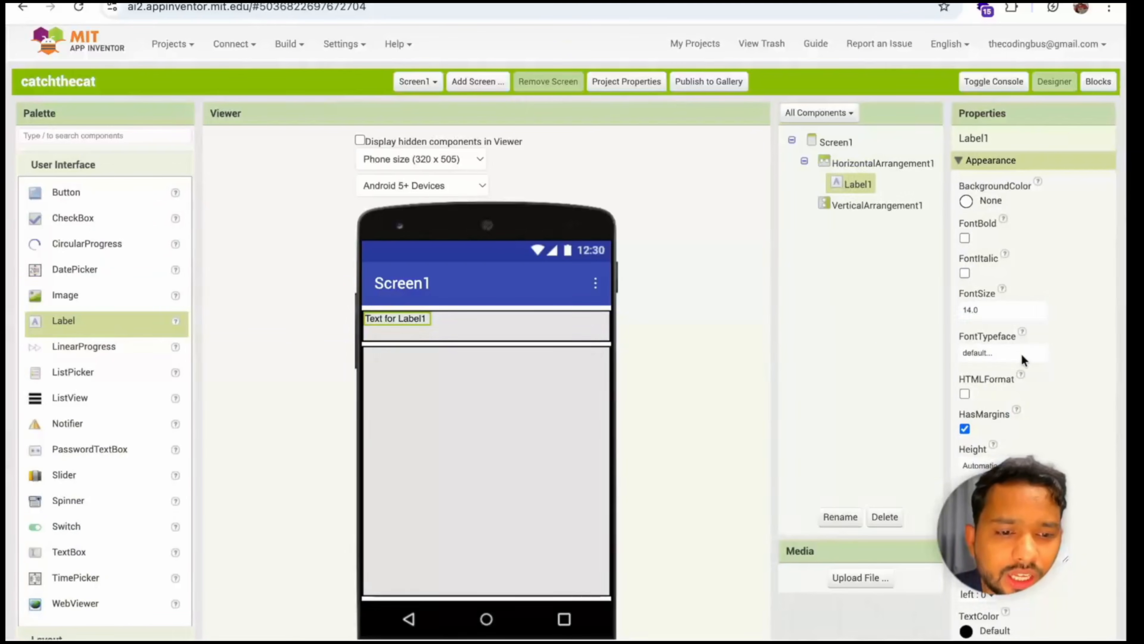
scroll(1021, 359, down, 3)
double_click(1030, 429)
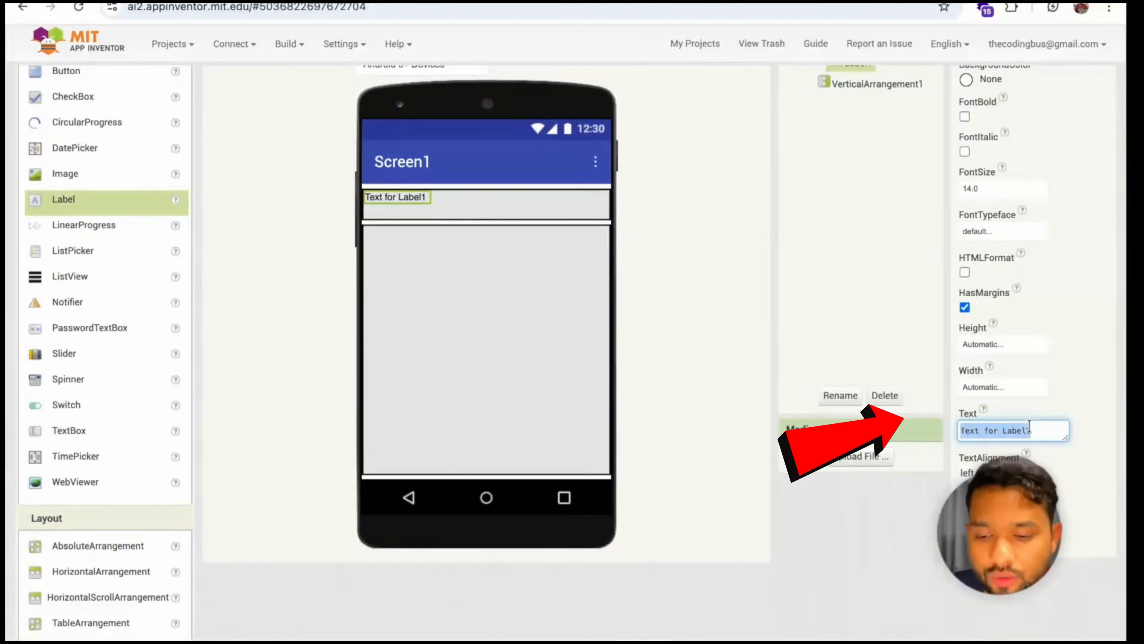
key(ctrl+a)
text(Score)
key(Return)
scroll(869, 329, up, 3)
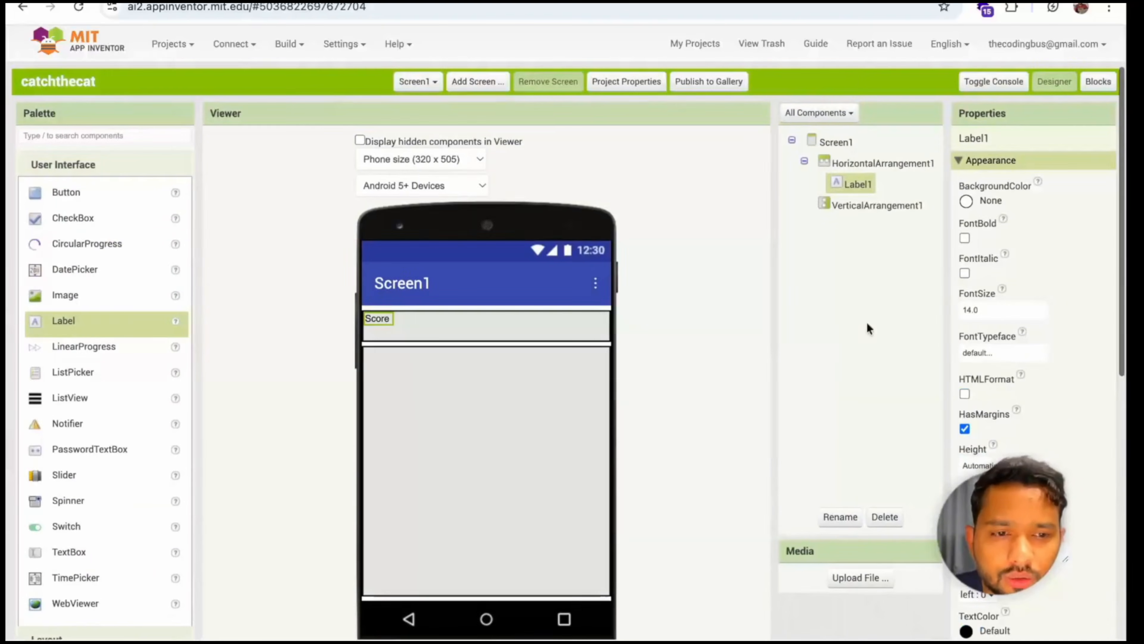
Set the score label's font size to 20 and make its text bold
click(981, 306)
key(Return)
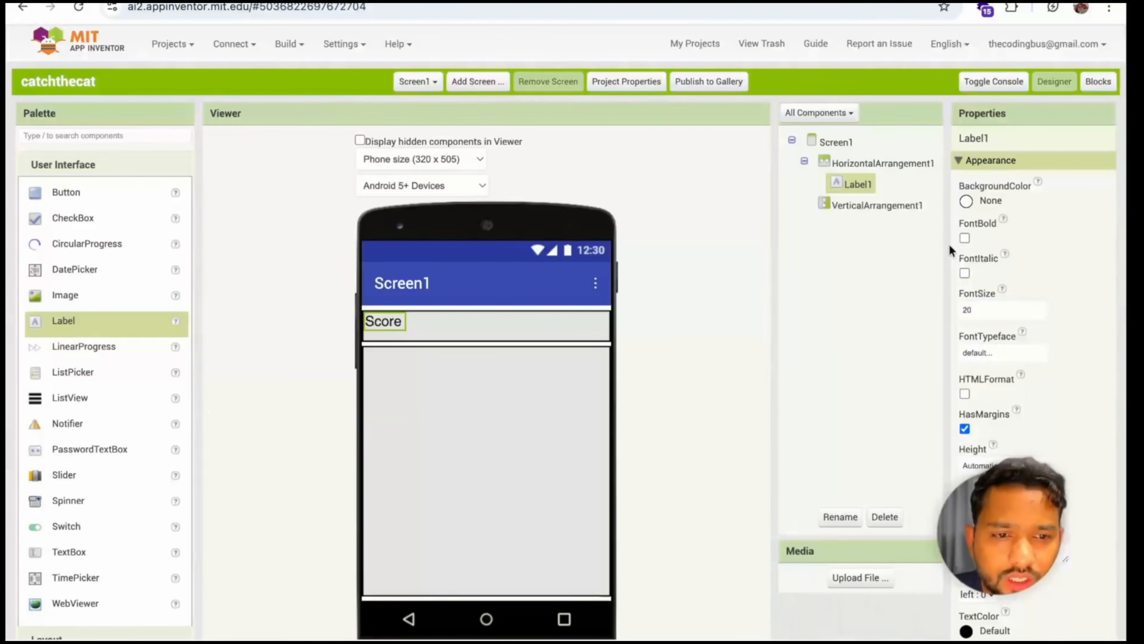
click(964, 238)
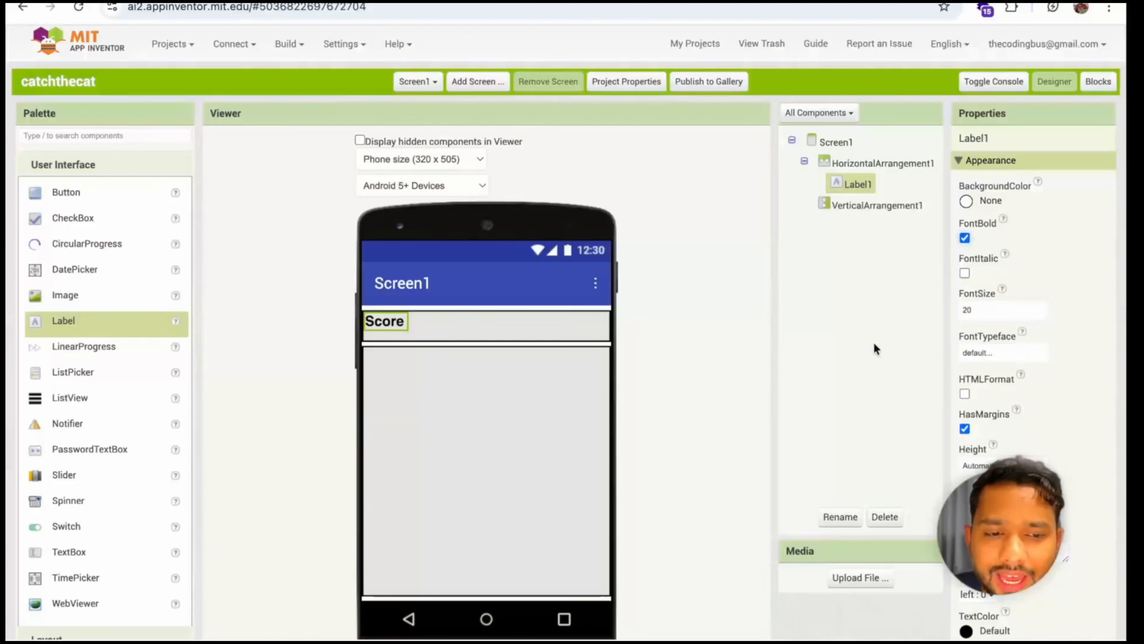
Extend the score label's text to "Score->"
scroll(987, 373, down, 3)
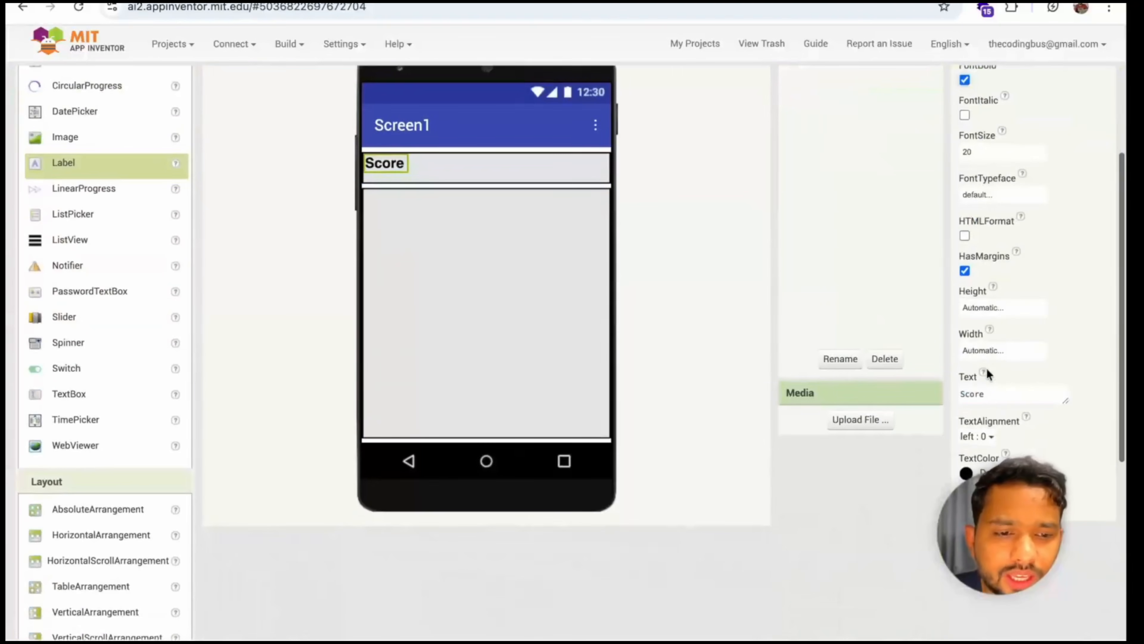
click(1020, 394)
text(->)
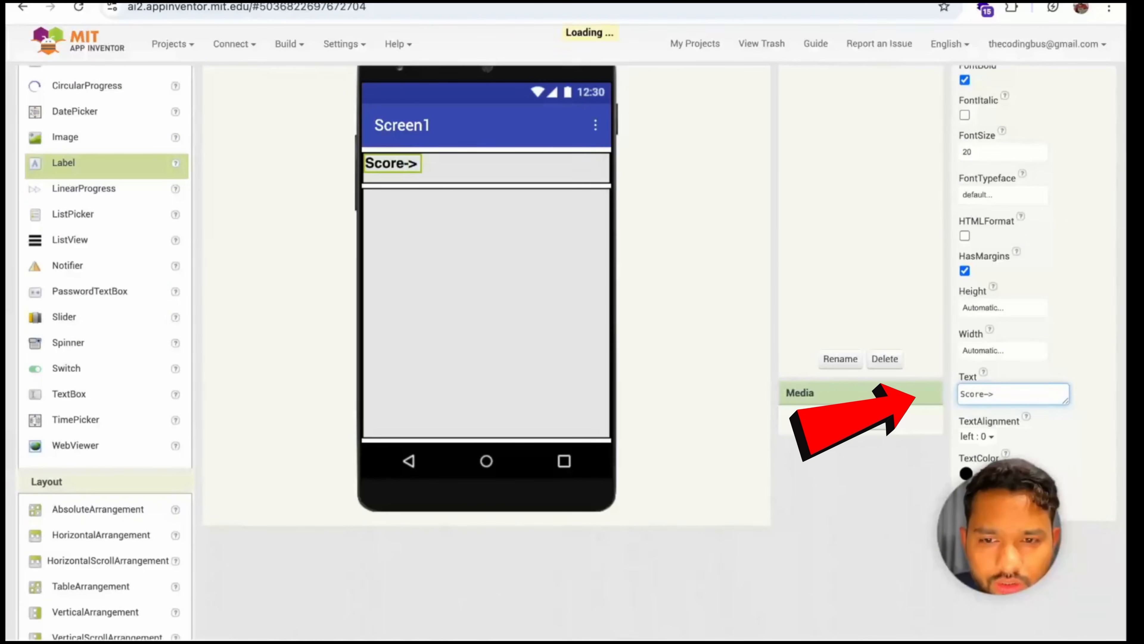
key(Return)
Replace the arrow in the score label's text with a colon so that it reads "Score:"
click(1038, 399)
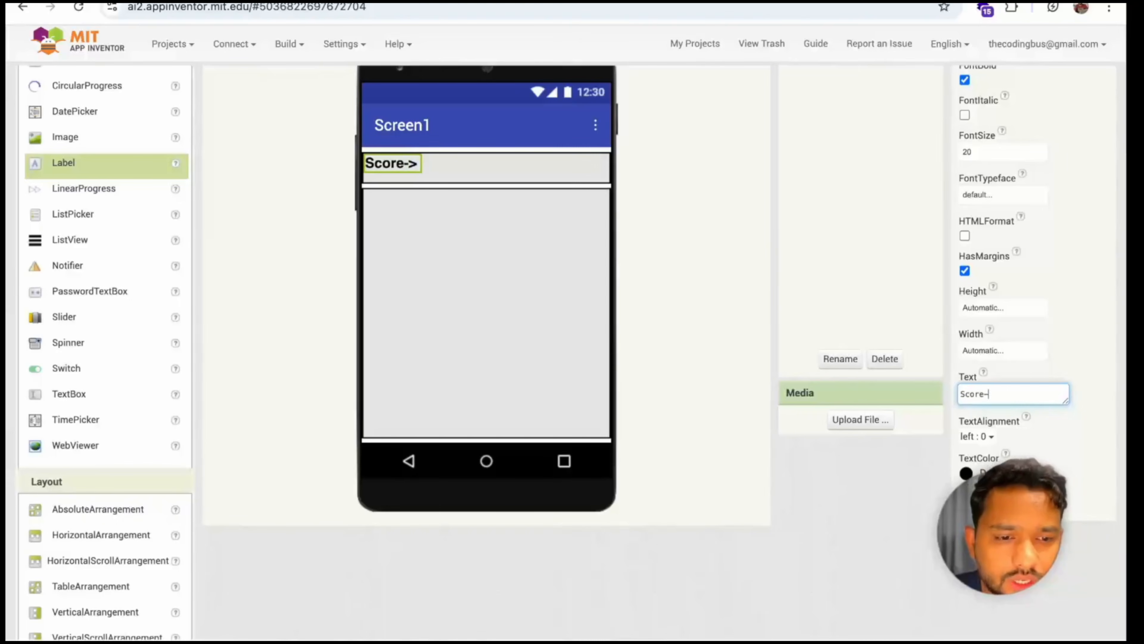
key(BackSpace)
key(Return)
click(1038, 396)
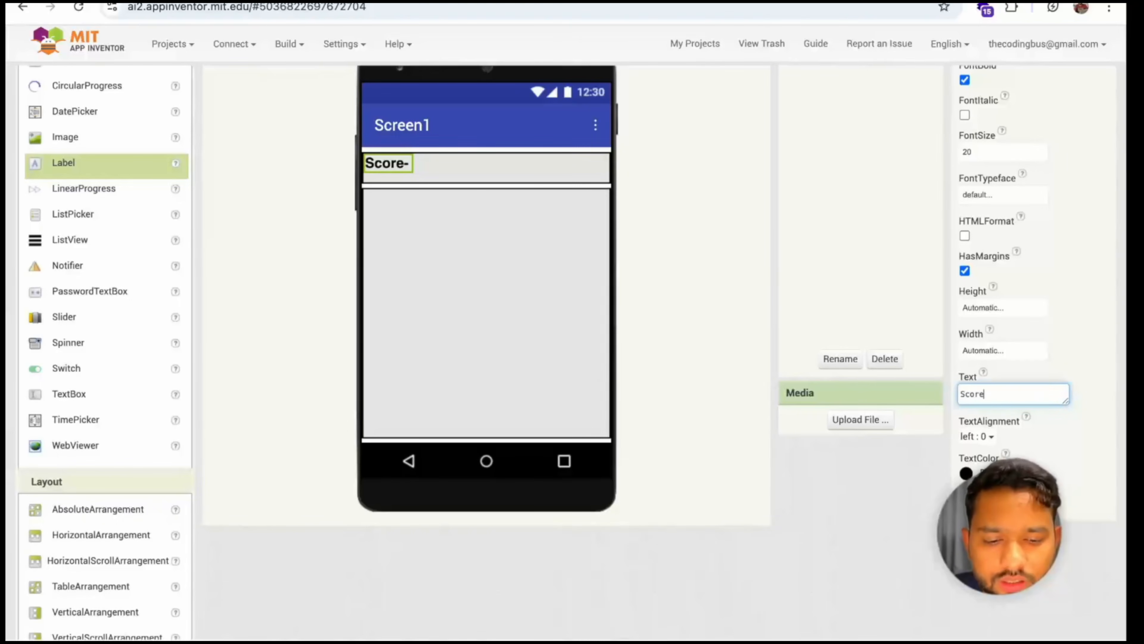
key(Return)
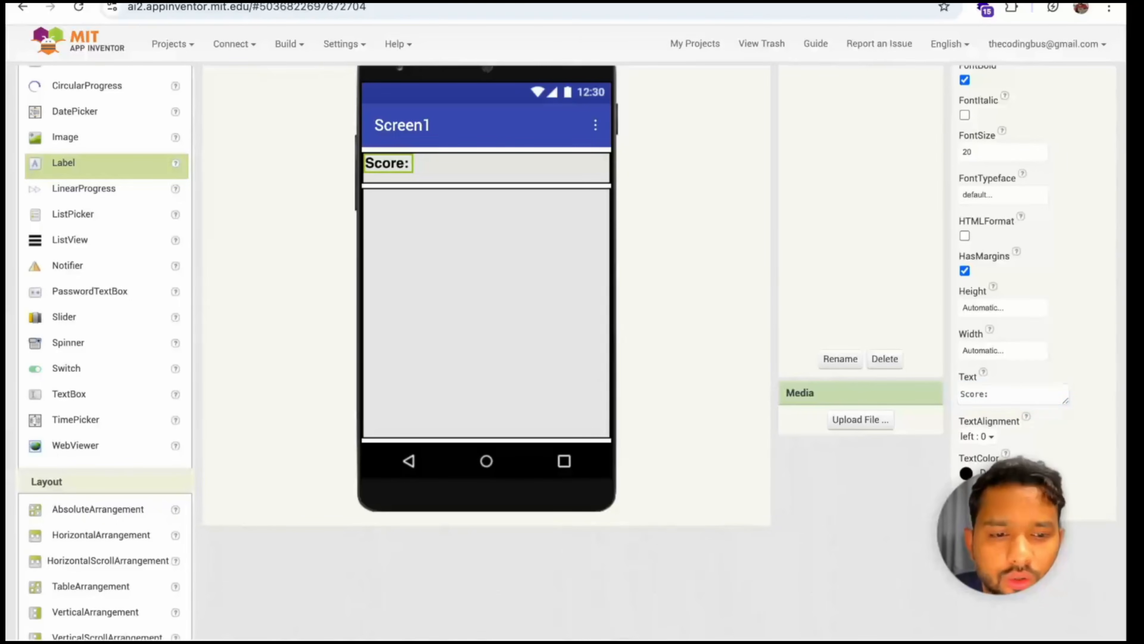
Add a second label after the "Score:" label in the horizontal arrangement and set its text to 0
scroll(95, 251, up, 3)
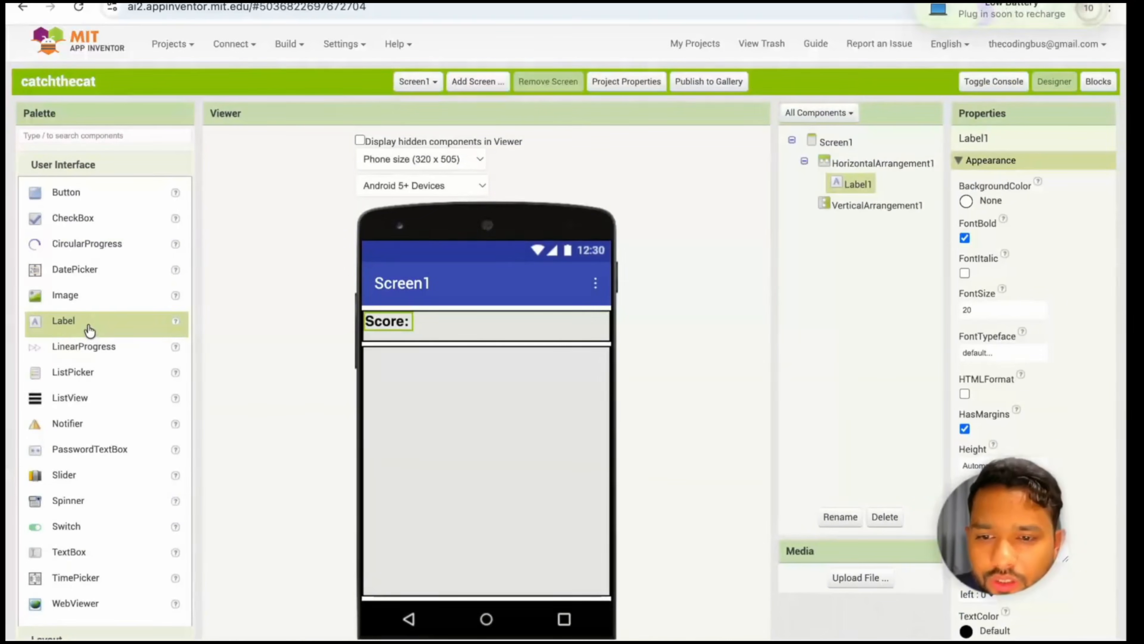
drag(87, 329, 470, 329)
scroll(1007, 258, down, 3)
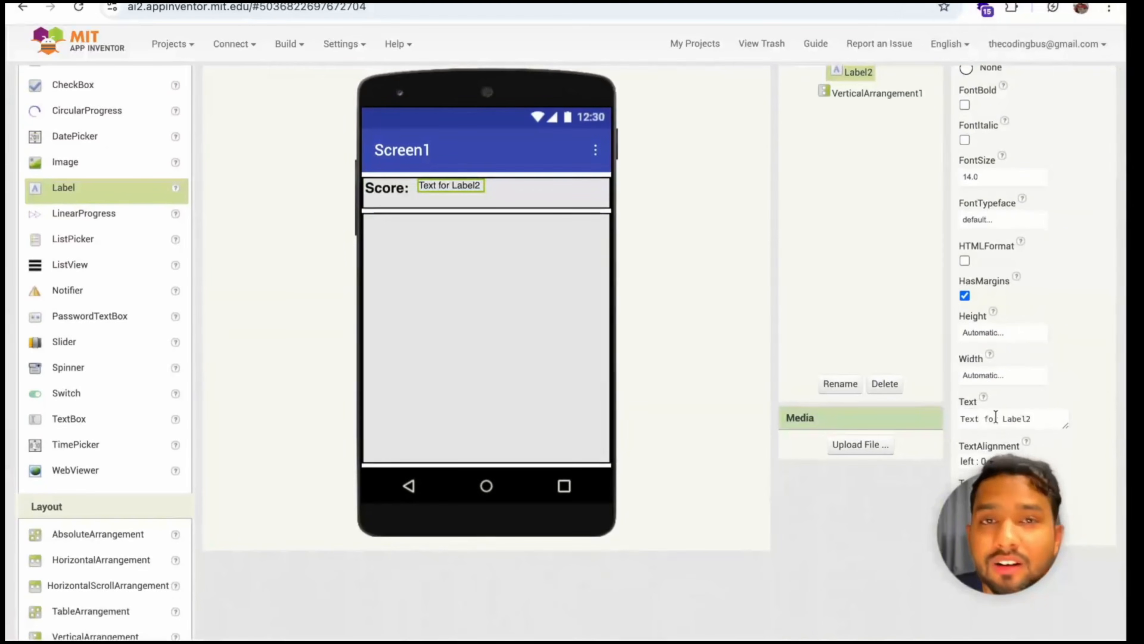
click(995, 417)
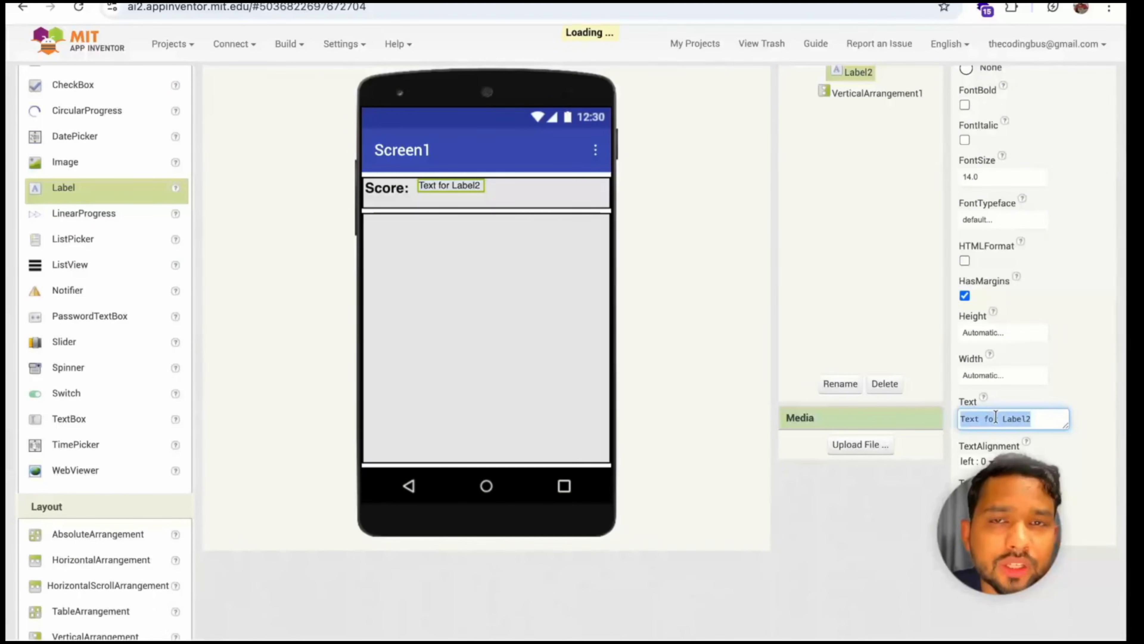
key(Return)
Set the font size of the score value label to 30
scroll(1018, 305, up, 3)
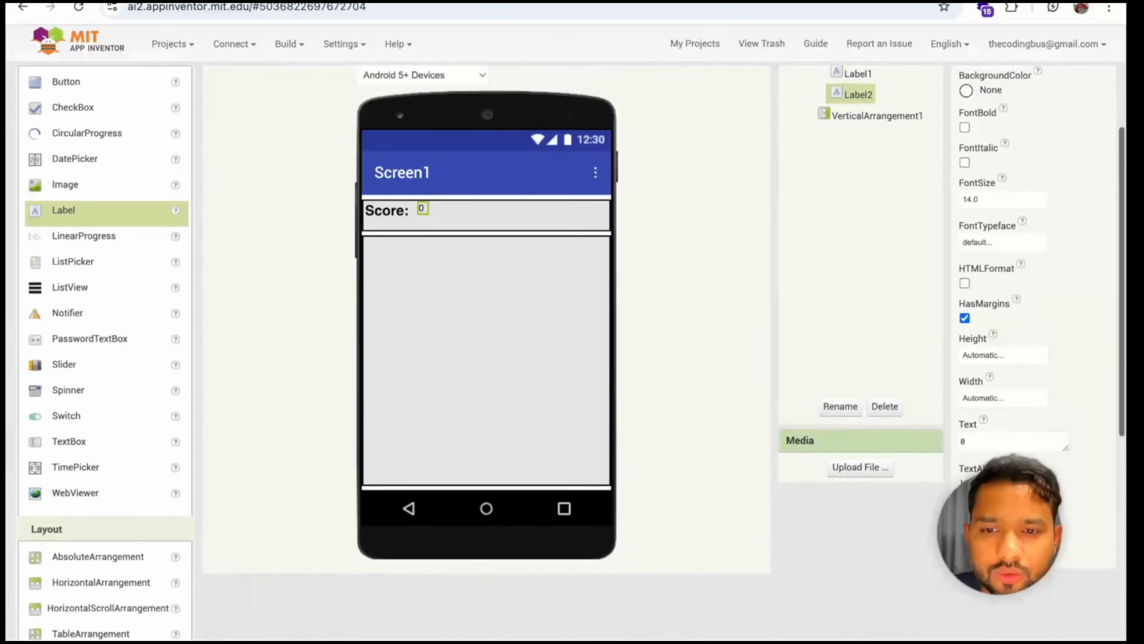
double_click(1018, 305)
text(30)
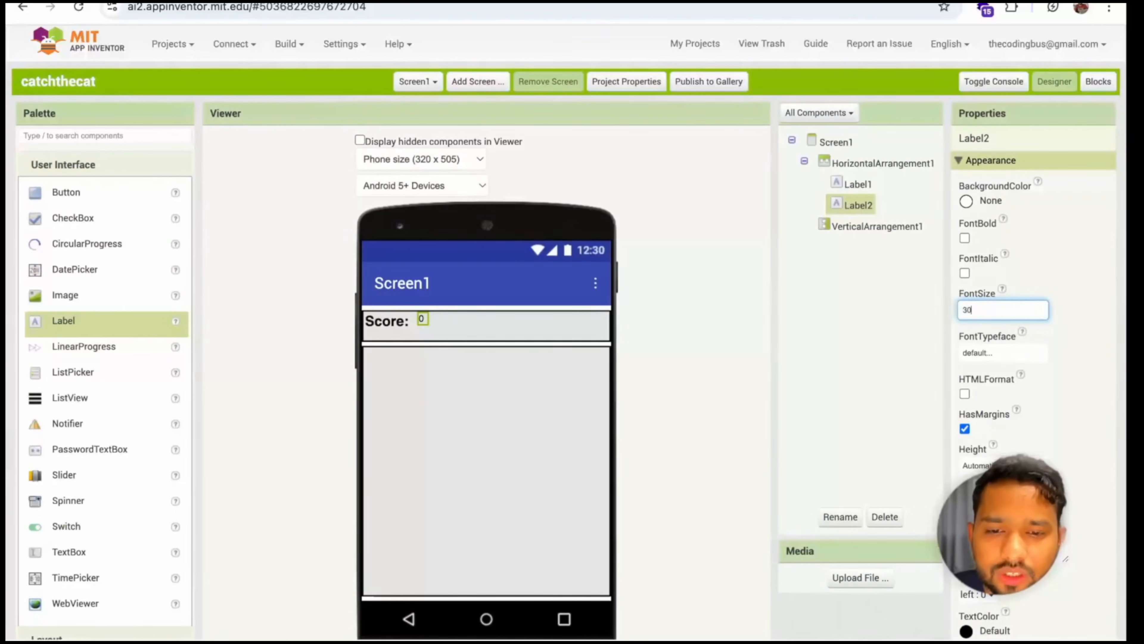
key(Return)
Center the contents of the horizontal arrangement both horizontally and vertically
click(876, 165)
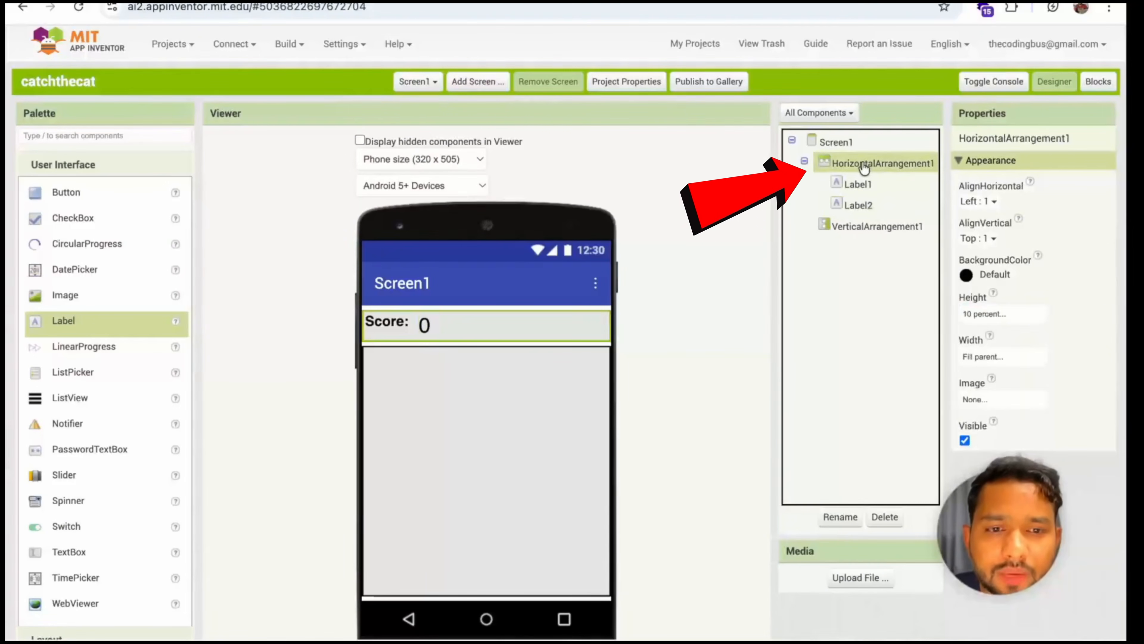
click(976, 201)
click(978, 247)
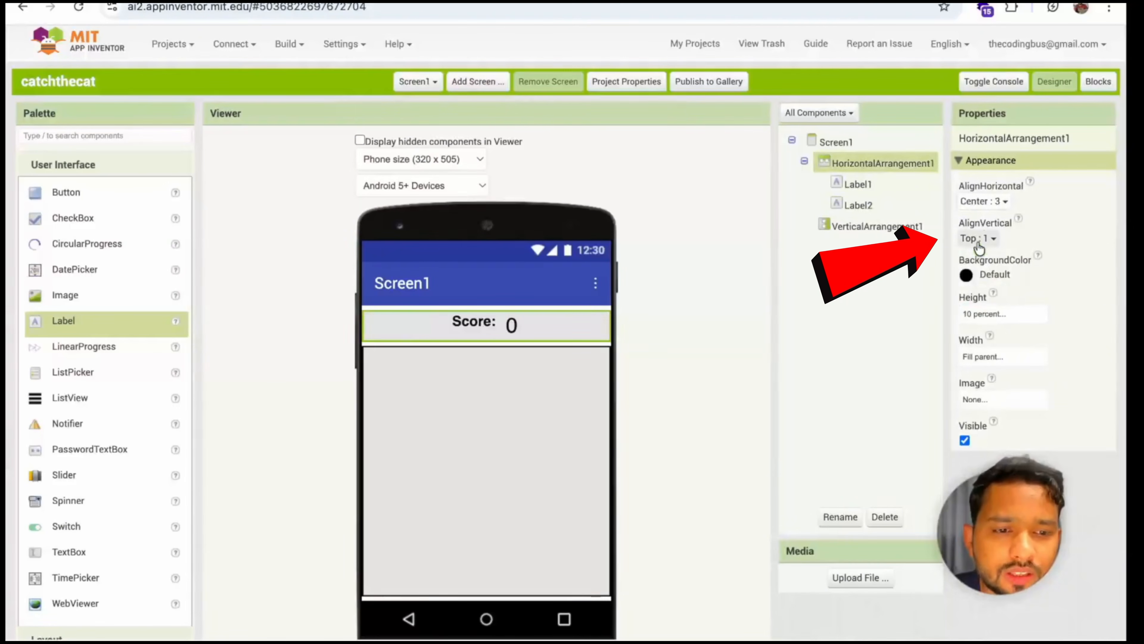
click(980, 238)
click(982, 283)
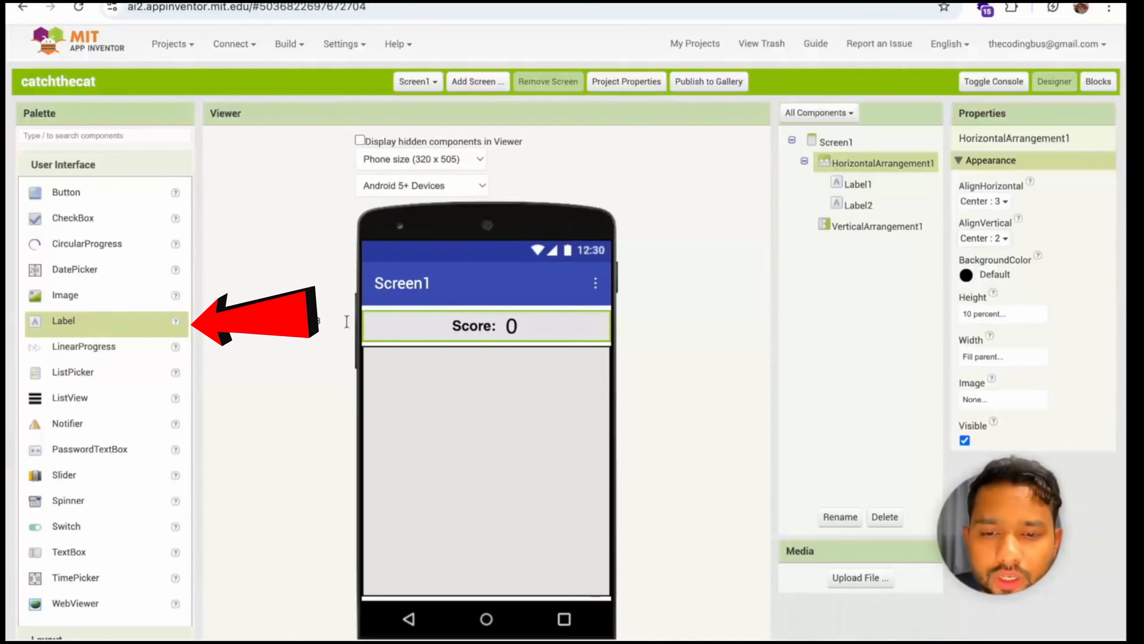
Duplicate the score value label twice inside the horizontal arrangement
drag(84, 321, 141, 325)
click(507, 325)
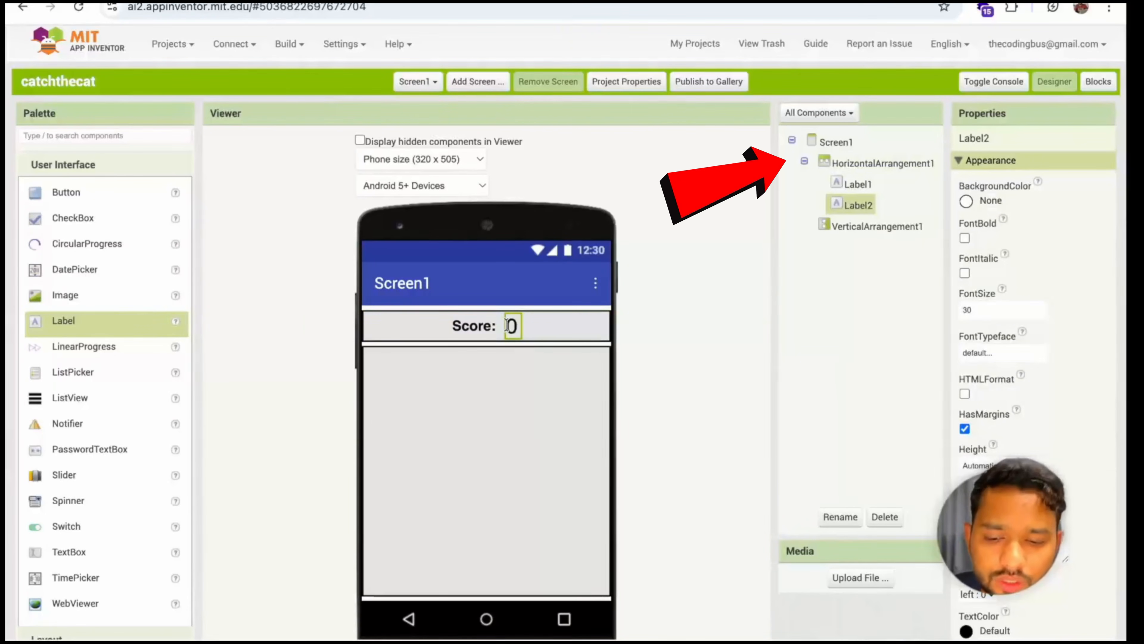
key(ctrl+c)
key(ctrl+v)
key(ctrl+v)
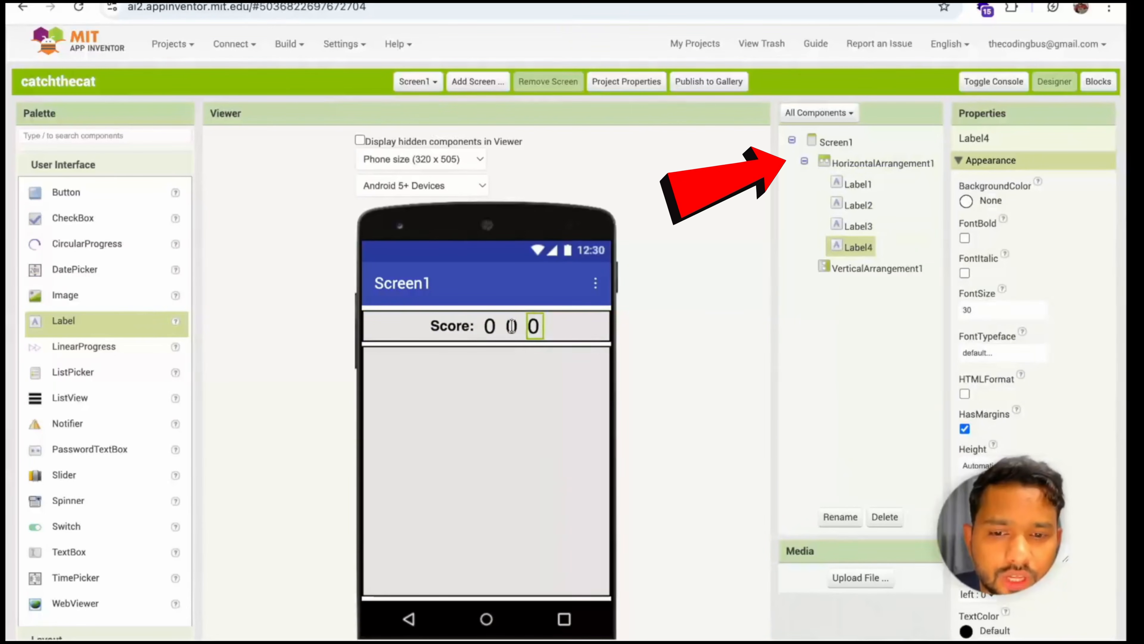
Set the text of the first duplicated label, Label3, to "Timer:"
click(511, 325)
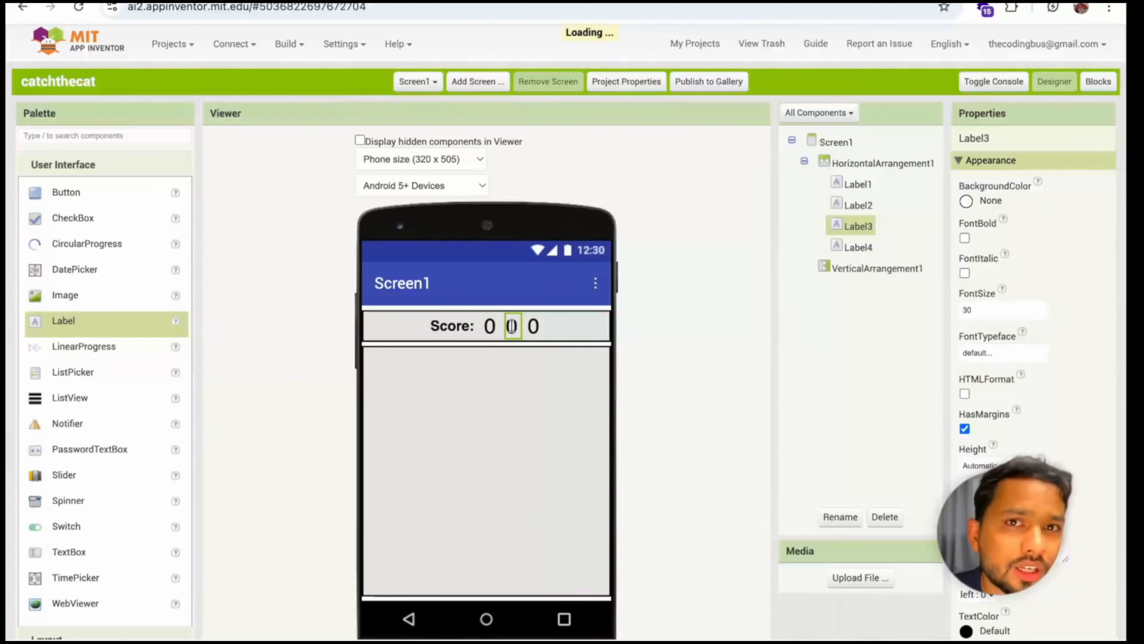
scroll(512, 326, down, 1)
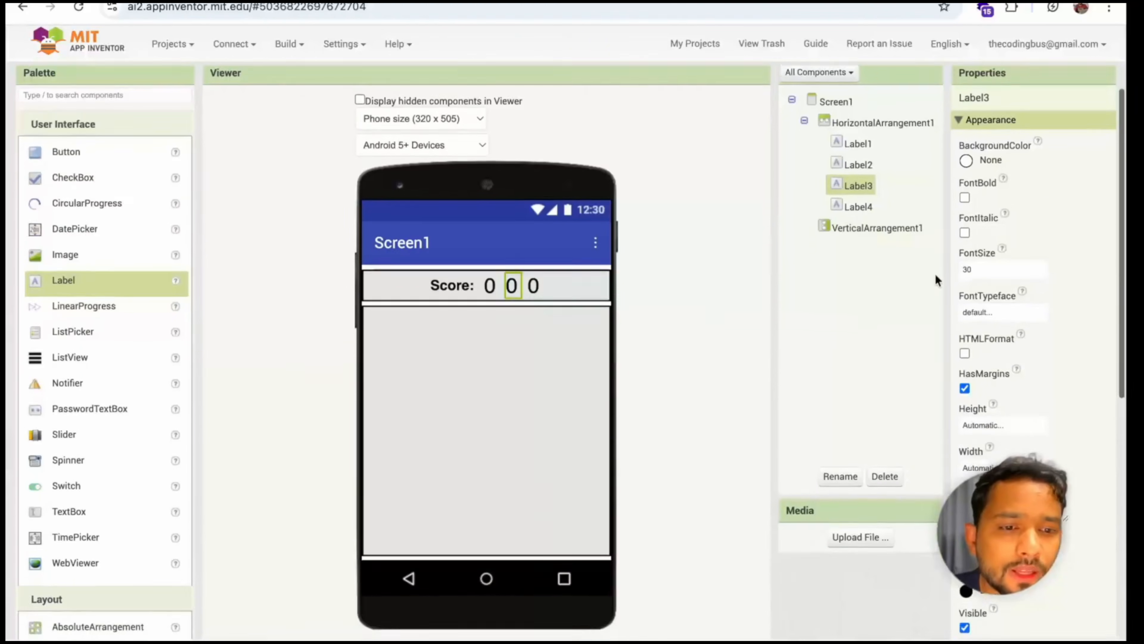
click(492, 278)
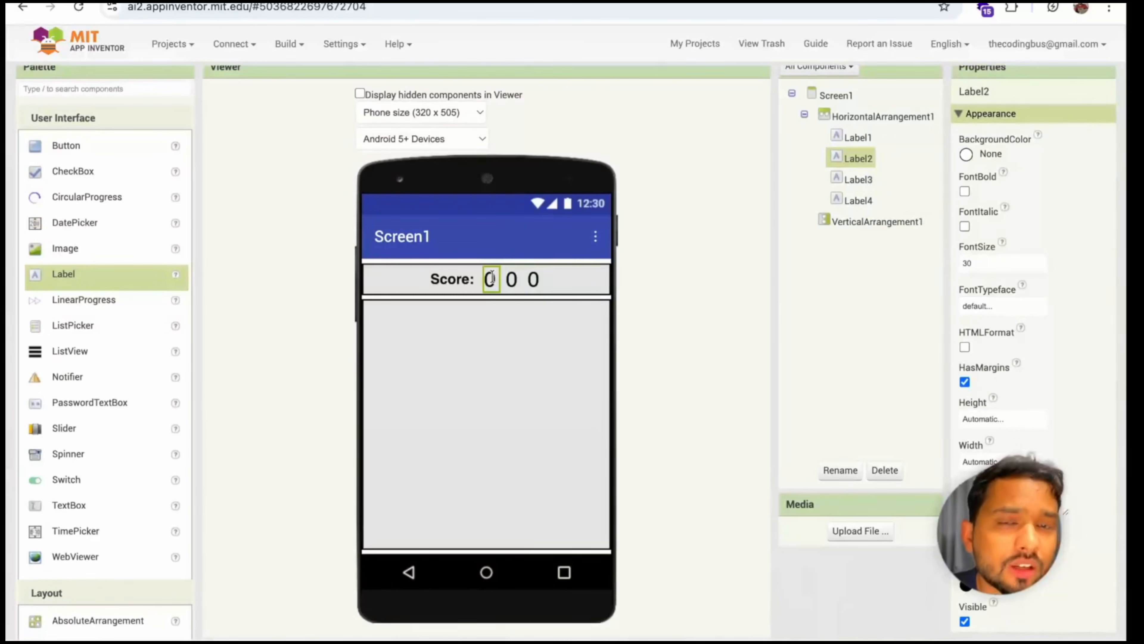
scroll(692, 261, down, 1)
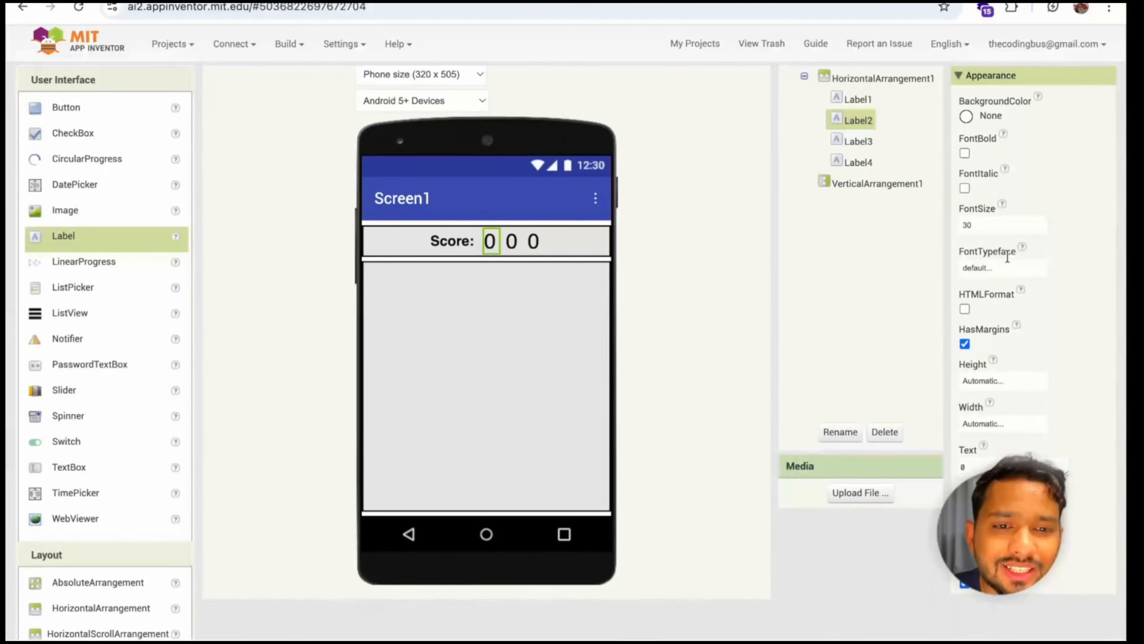
scroll(1007, 257, up, 1)
click(506, 296)
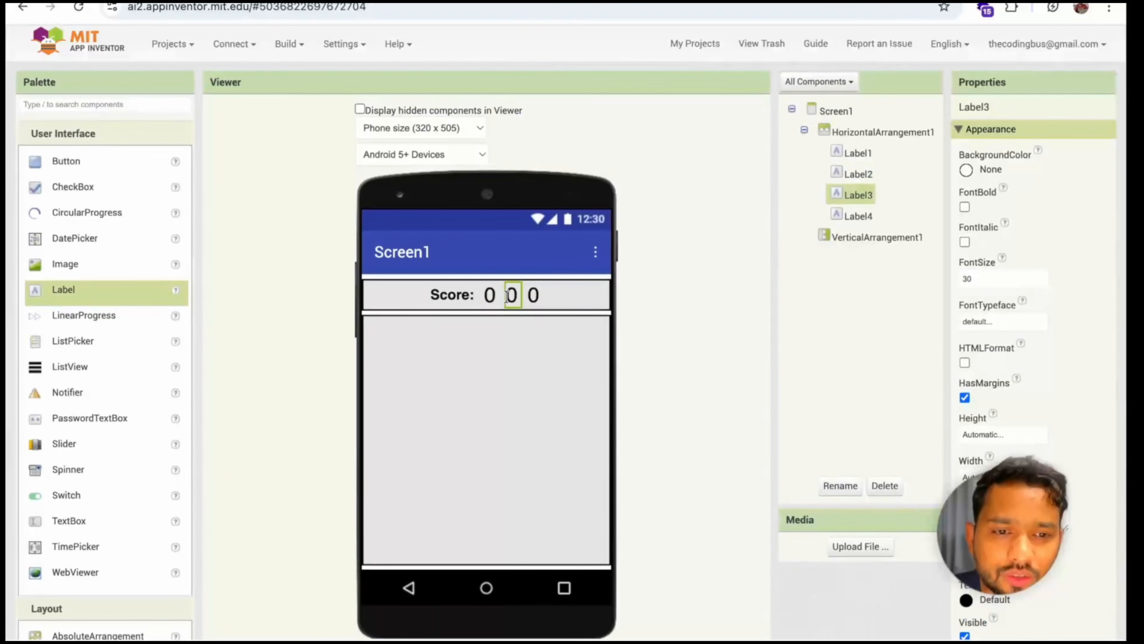
scroll(1039, 314, down, 2)
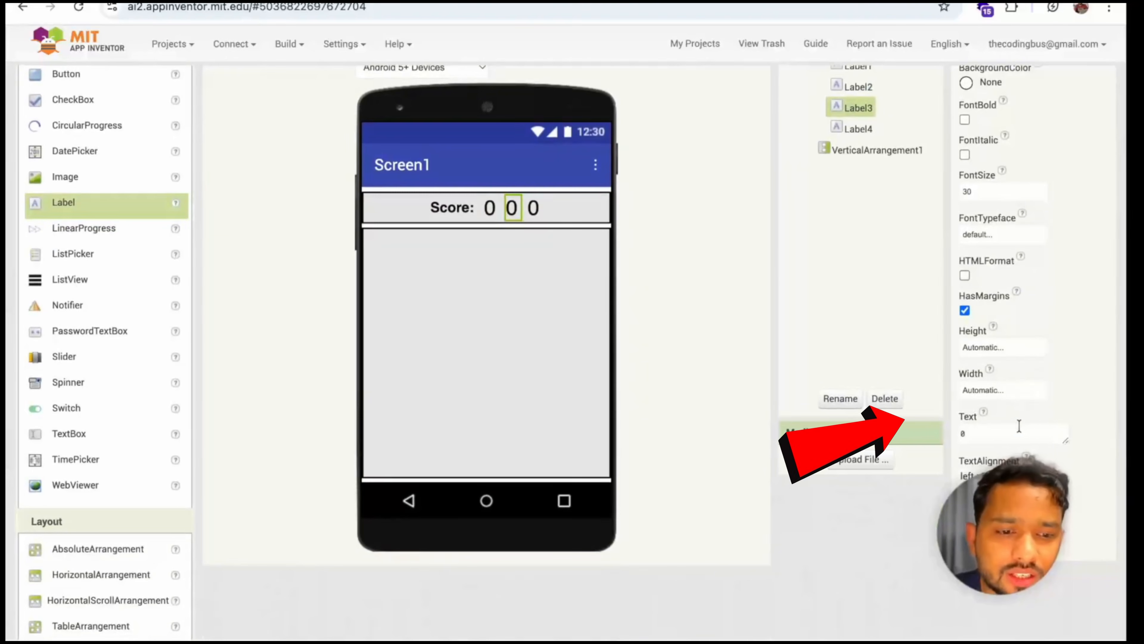
text(Timer)
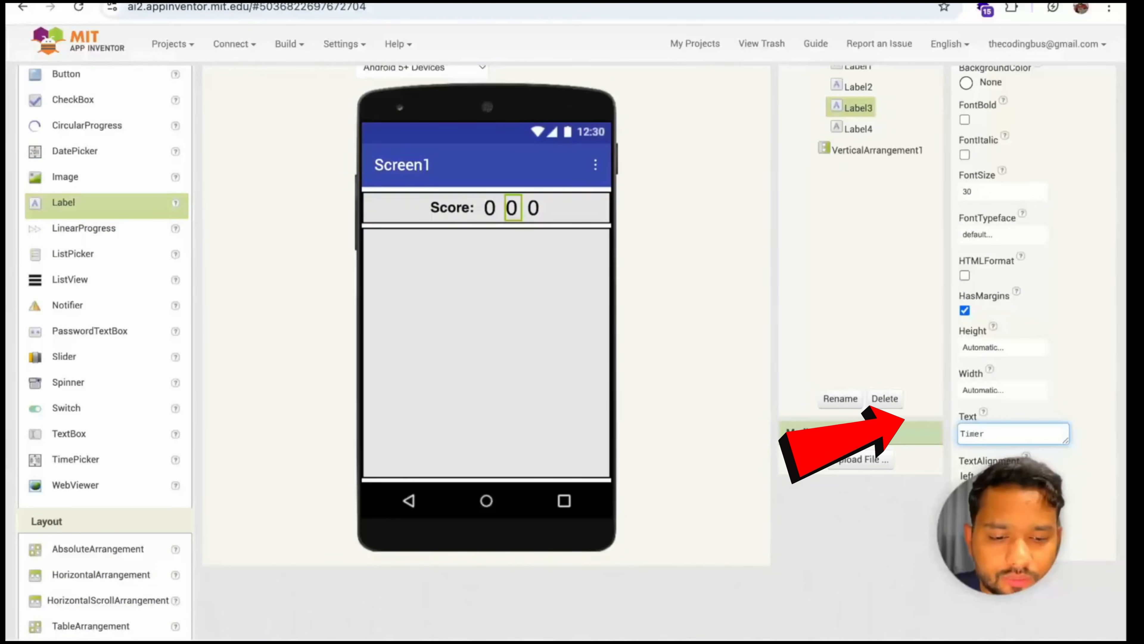
text(:)
key(Return)
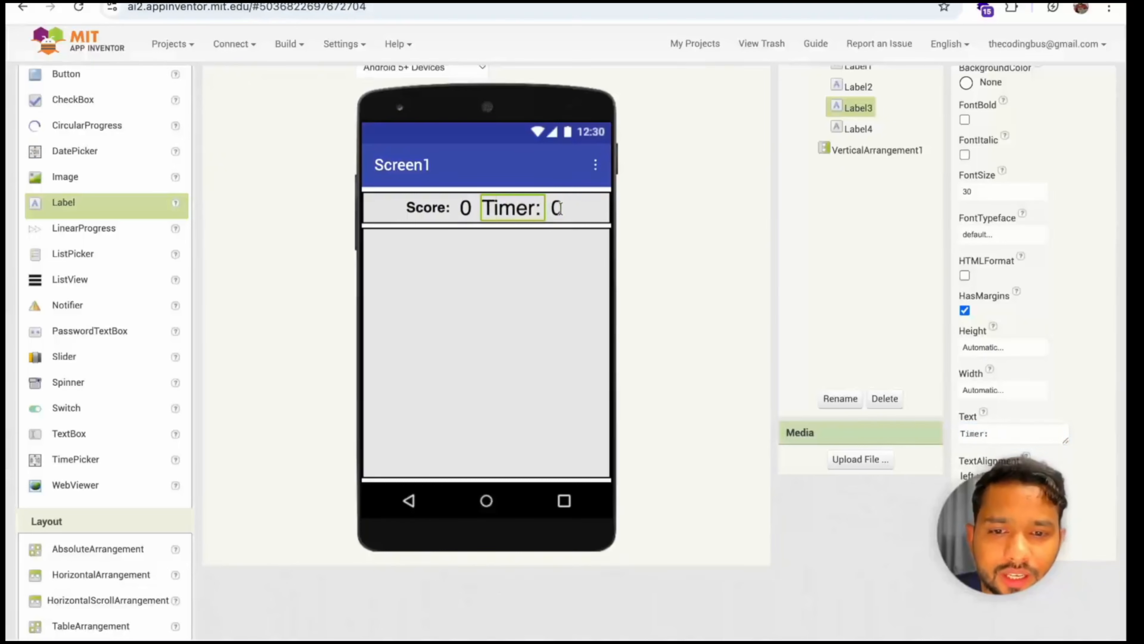
Set the "Timer:" label's font size to 20 and make its text bold
double_click(1002, 193)
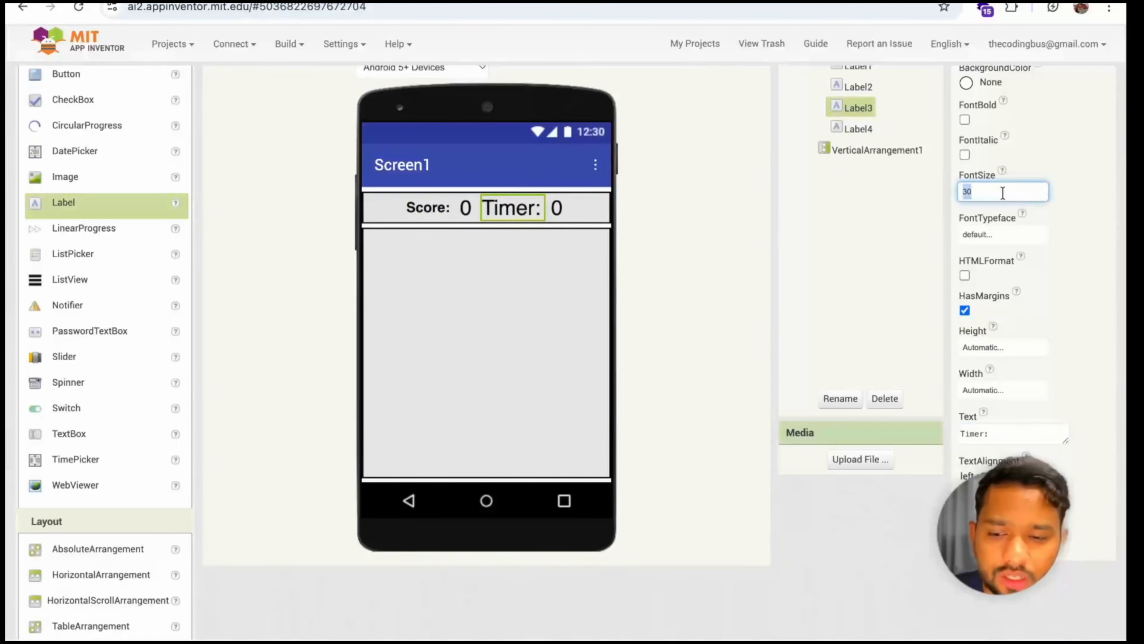
text(20)
key(Return)
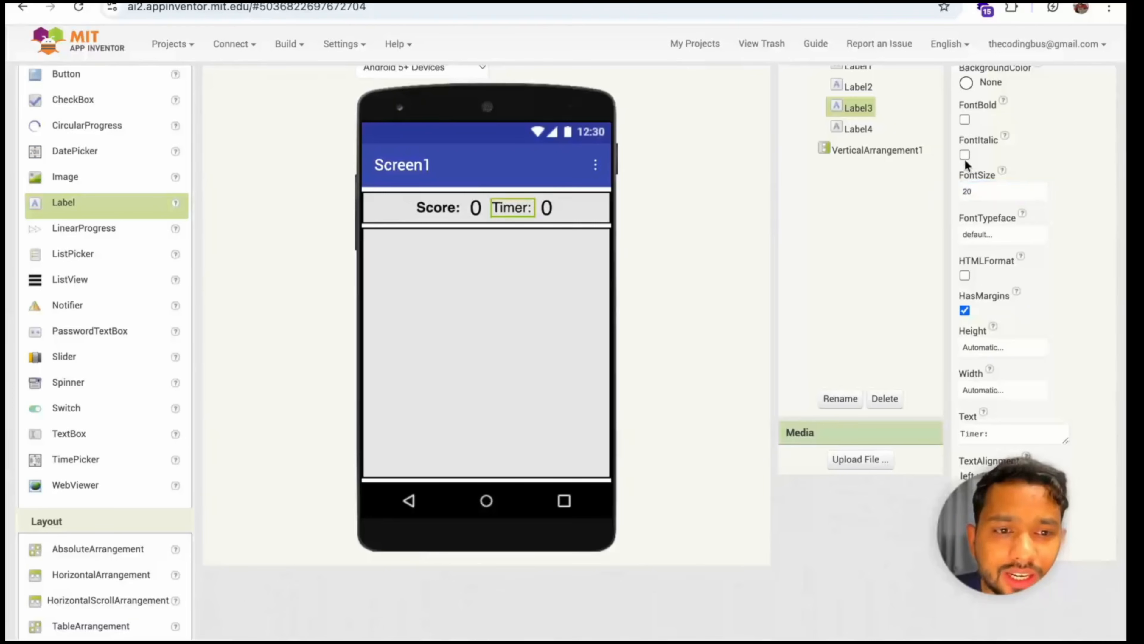
click(965, 121)
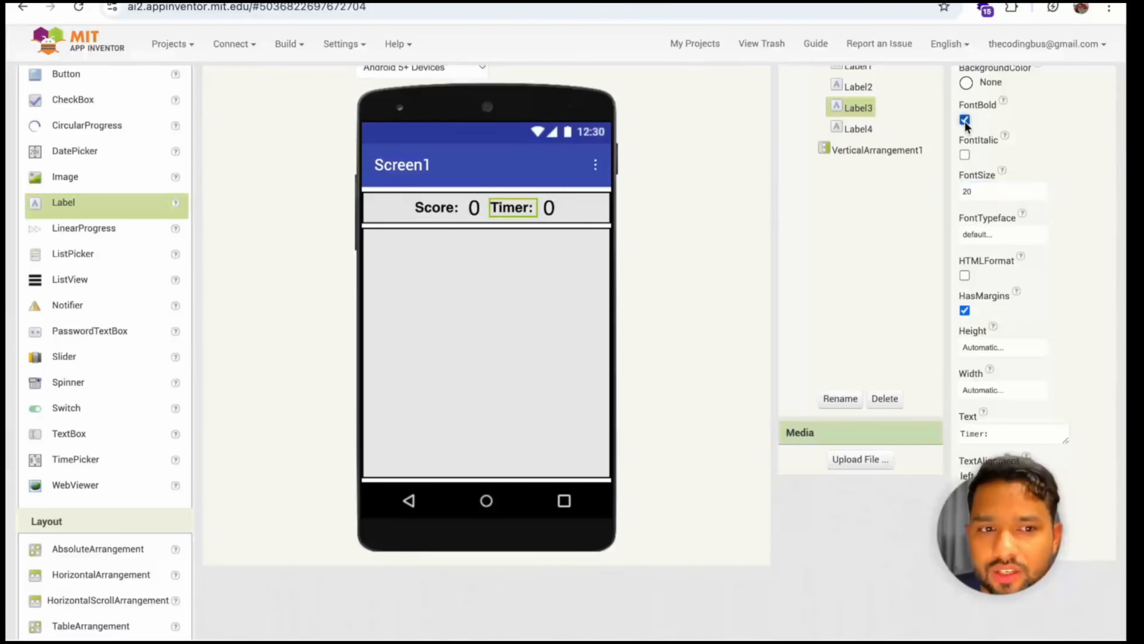
Set the text of the value label after "Timer:" to 10
click(547, 207)
text(1)
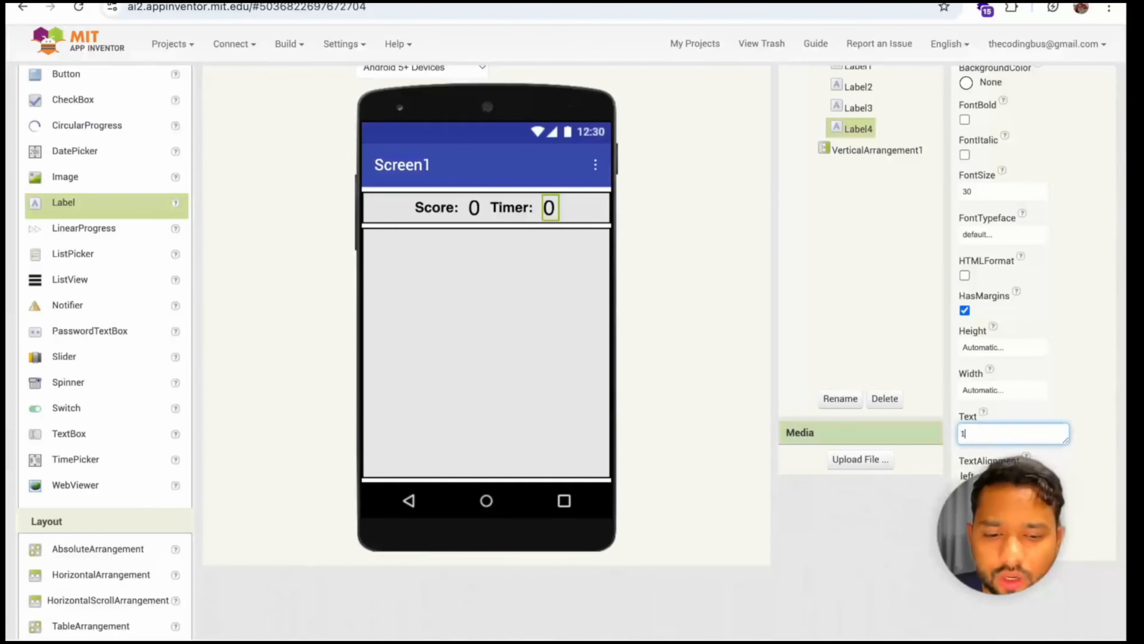
text(0)
key(Return)
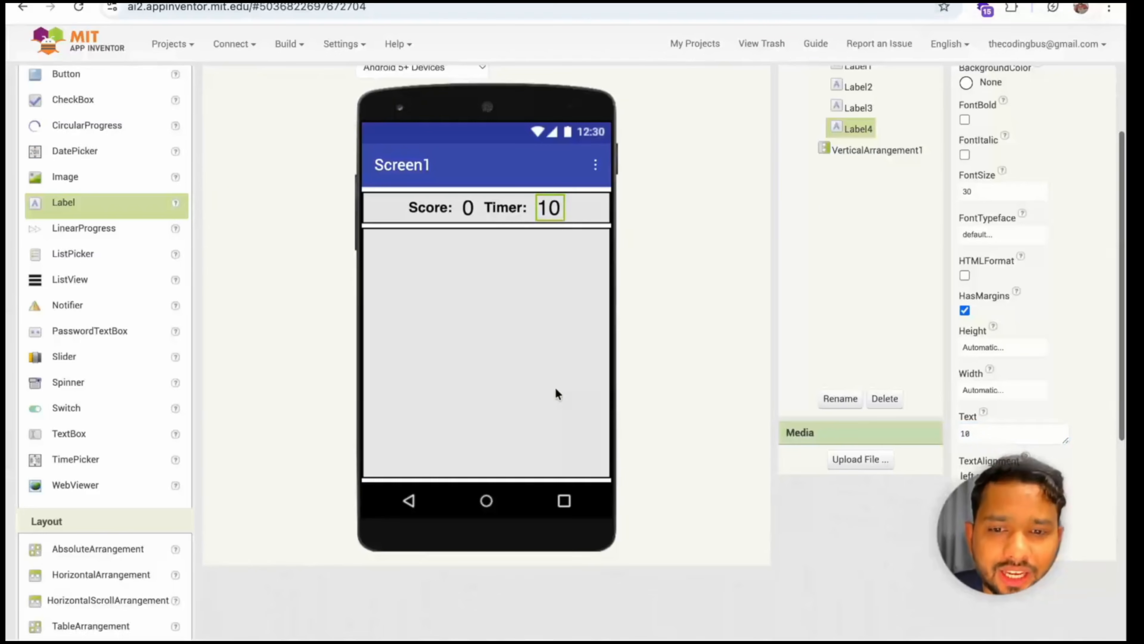
Set the background color of the horizontal arrangement holding the score and timer to Pink
scroll(554, 394, up, 2)
click(460, 313)
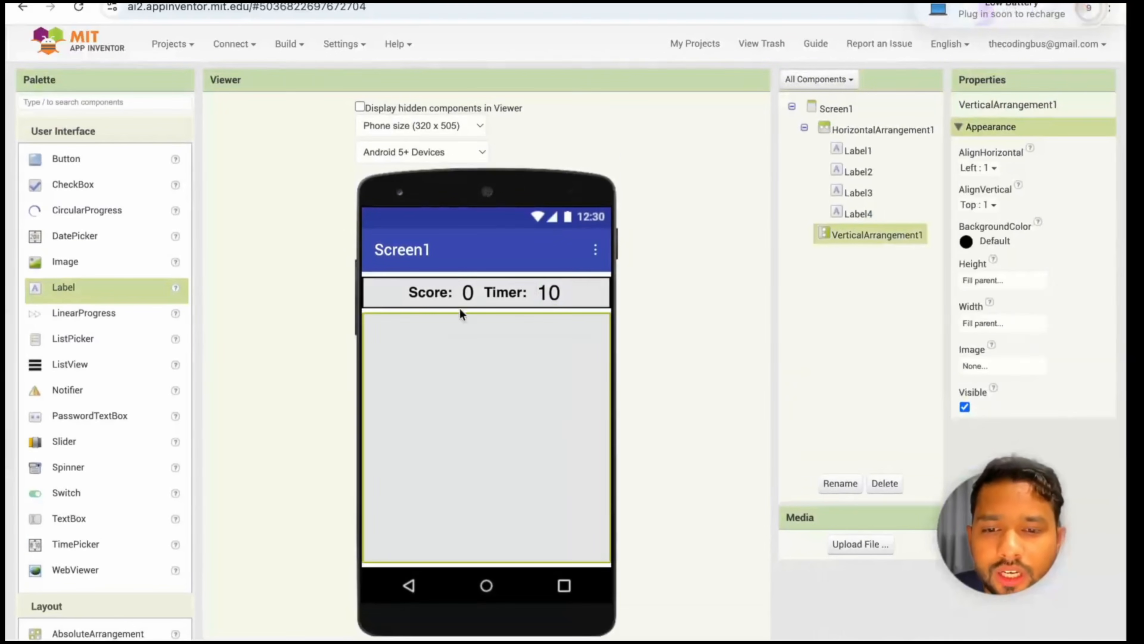
click(586, 284)
click(989, 246)
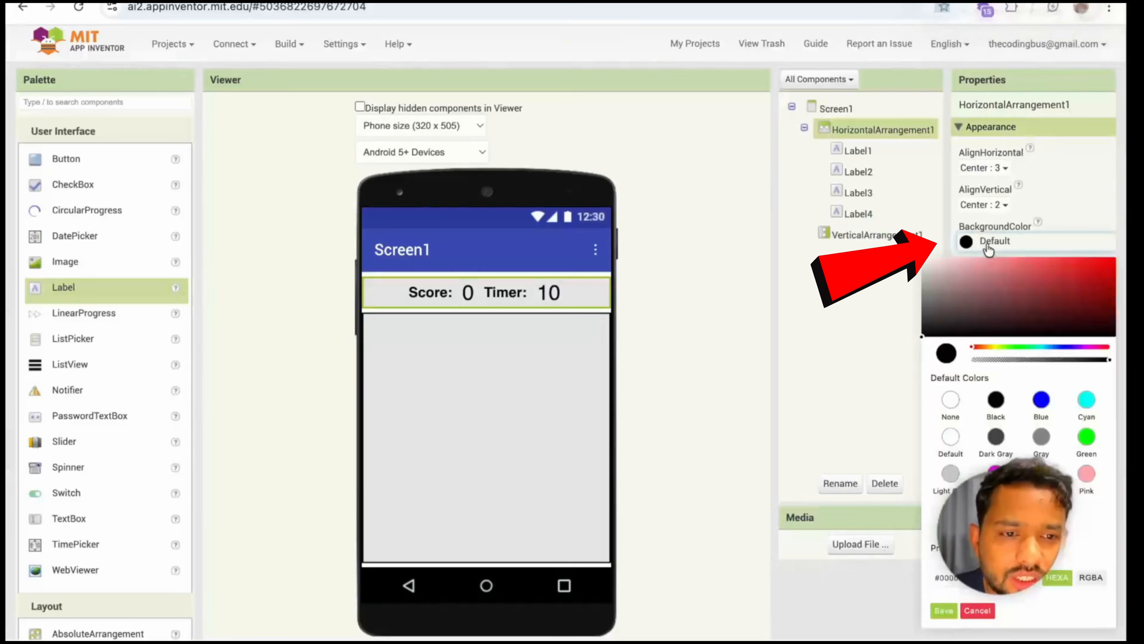
click(1086, 474)
click(944, 611)
Add a Canvas from the Drawing and Animation components inside the vertical arrangement
click(479, 442)
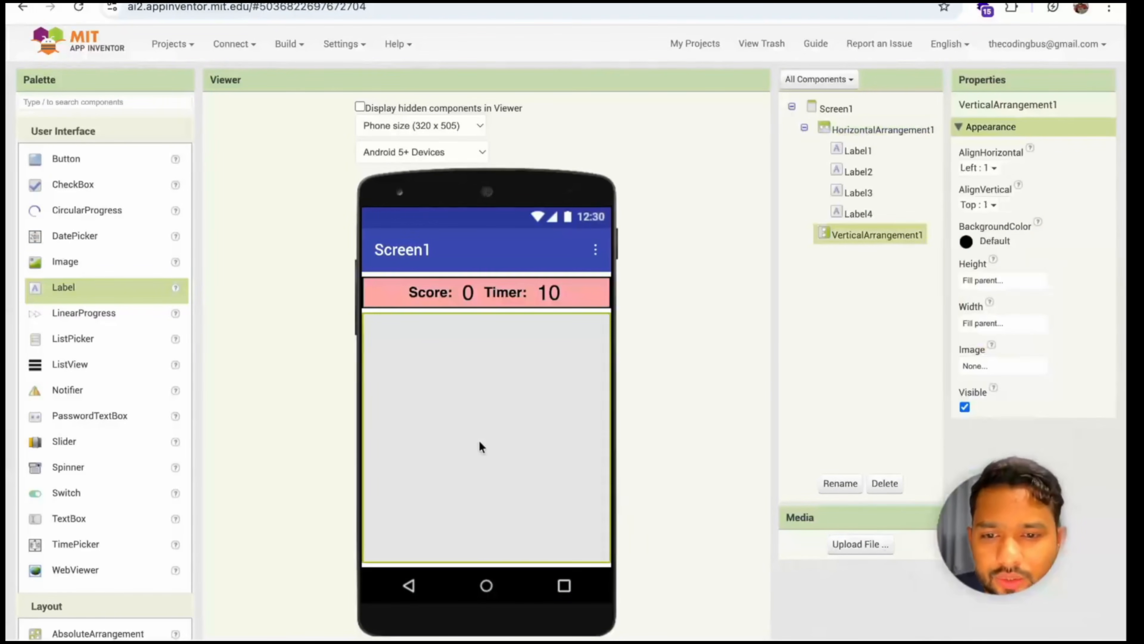
scroll(457, 381, down, 2)
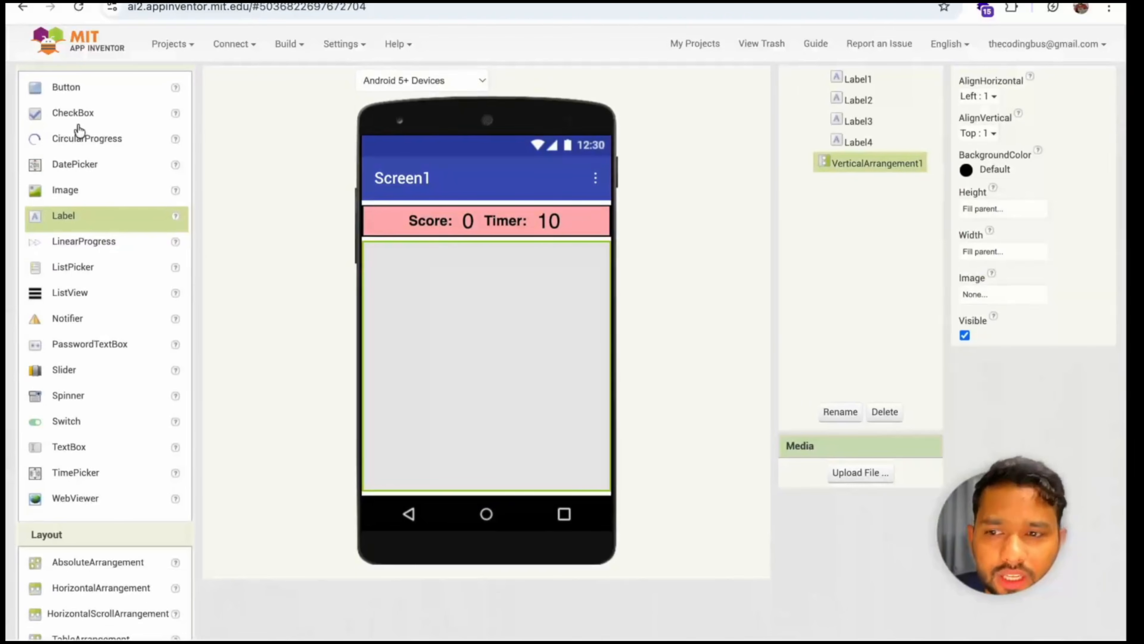
scroll(89, 158, up, 2)
click(52, 146)
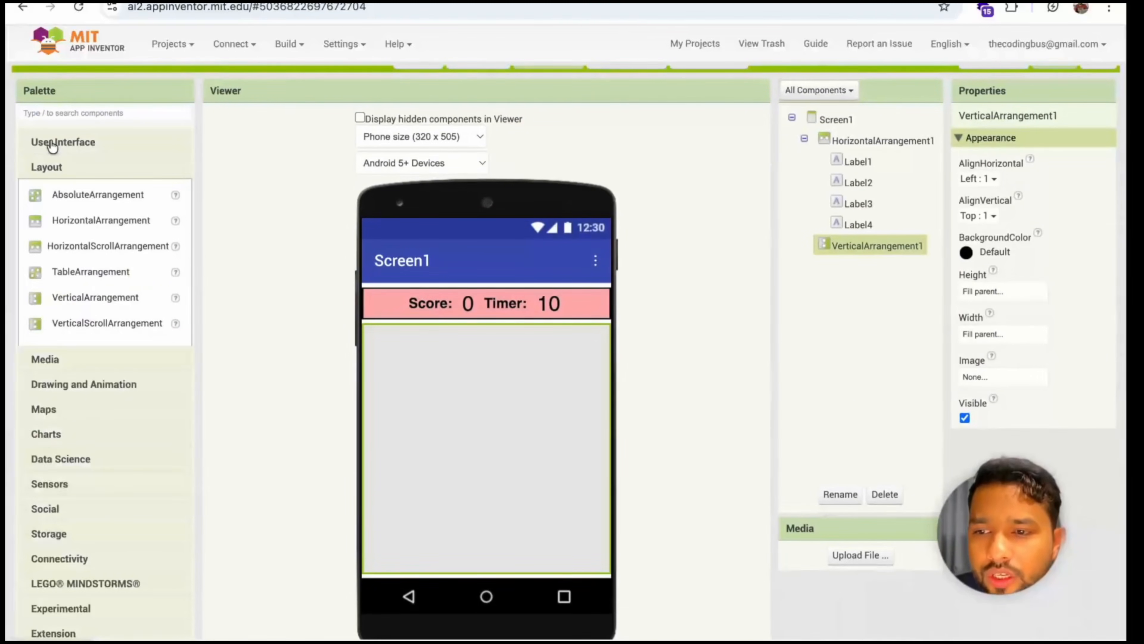
click(70, 166)
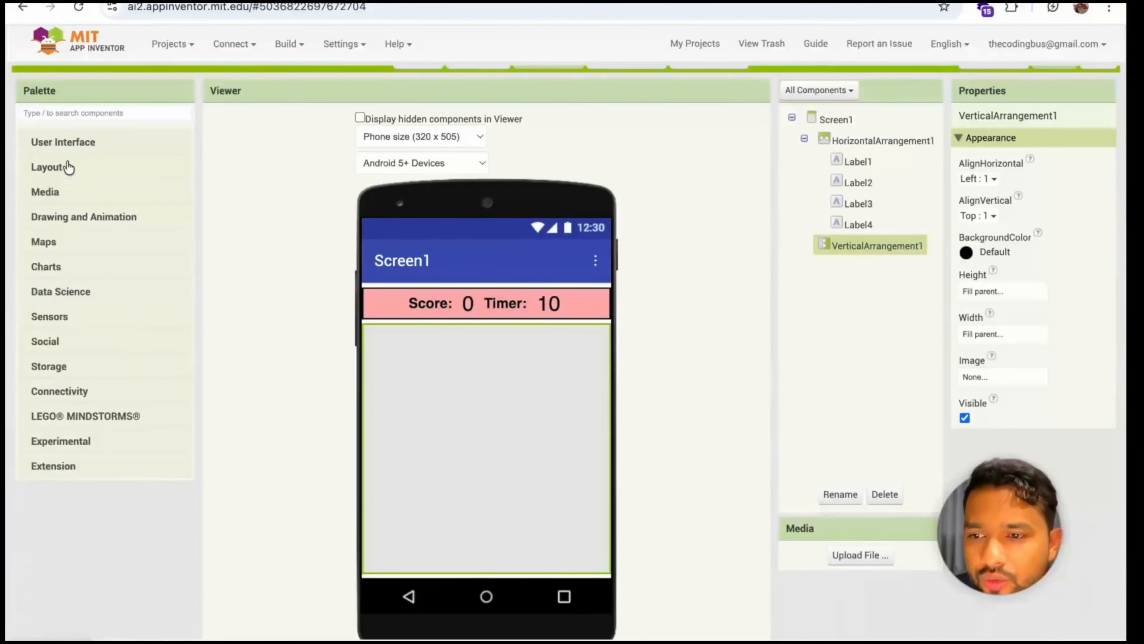
click(56, 217)
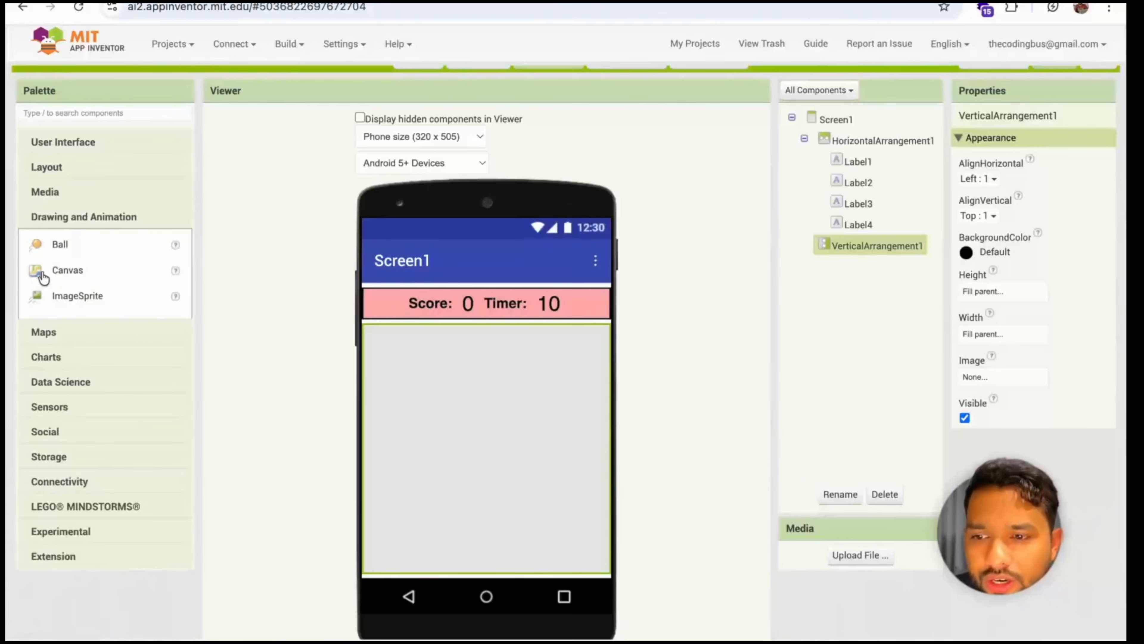
drag(41, 272, 481, 355)
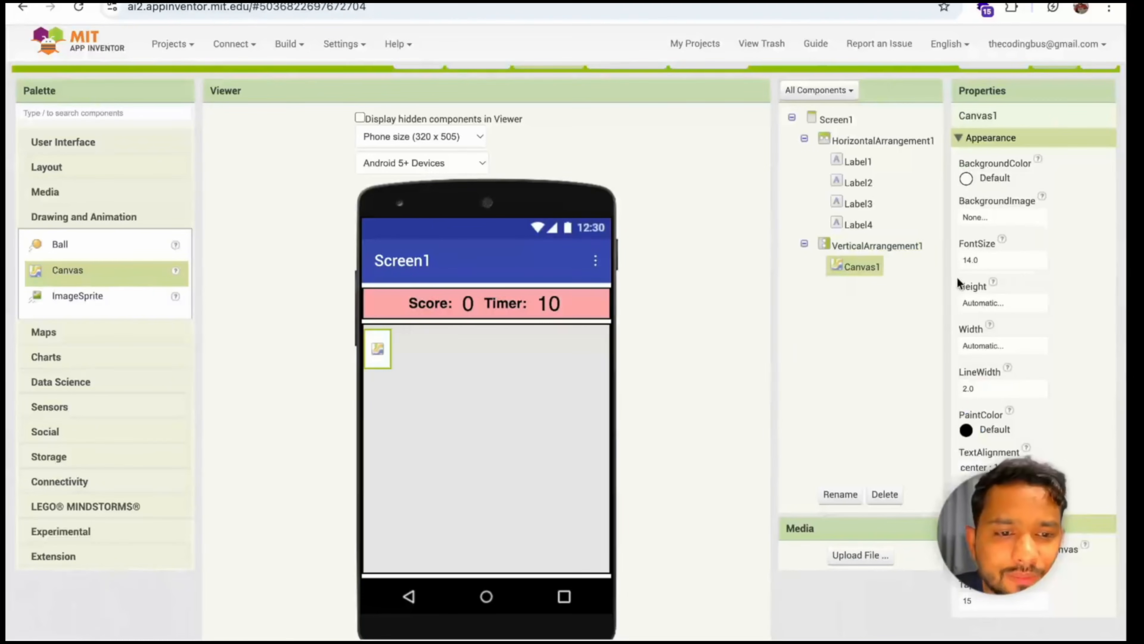
Set both the height and the width of the canvas to Fill parent
scroll(958, 284, down, 1)
click(994, 283)
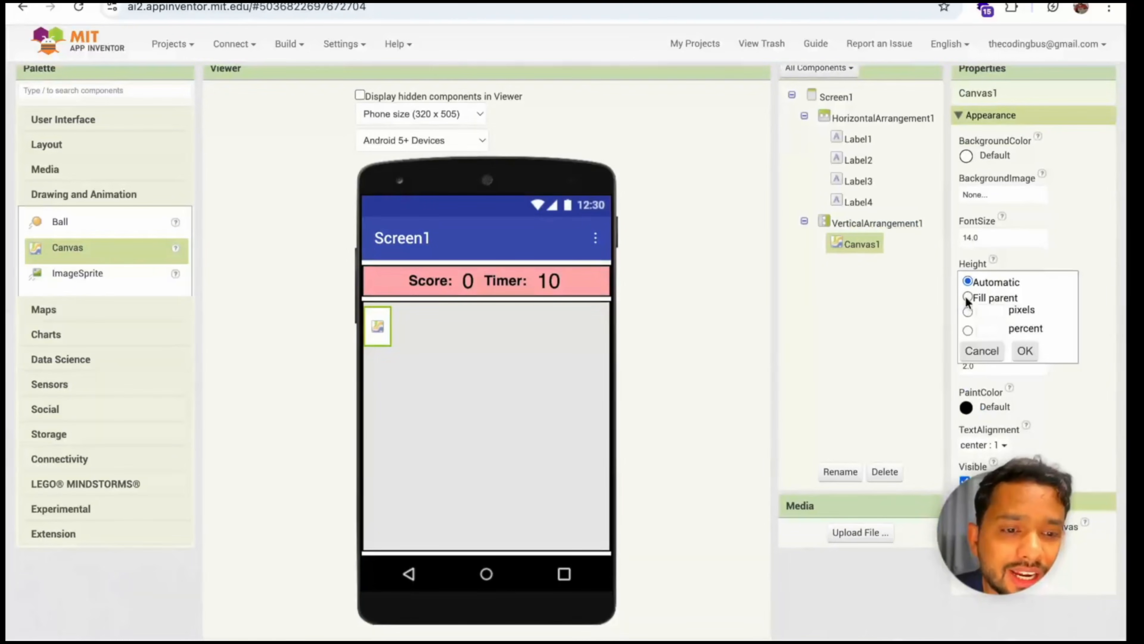
click(1025, 351)
click(986, 325)
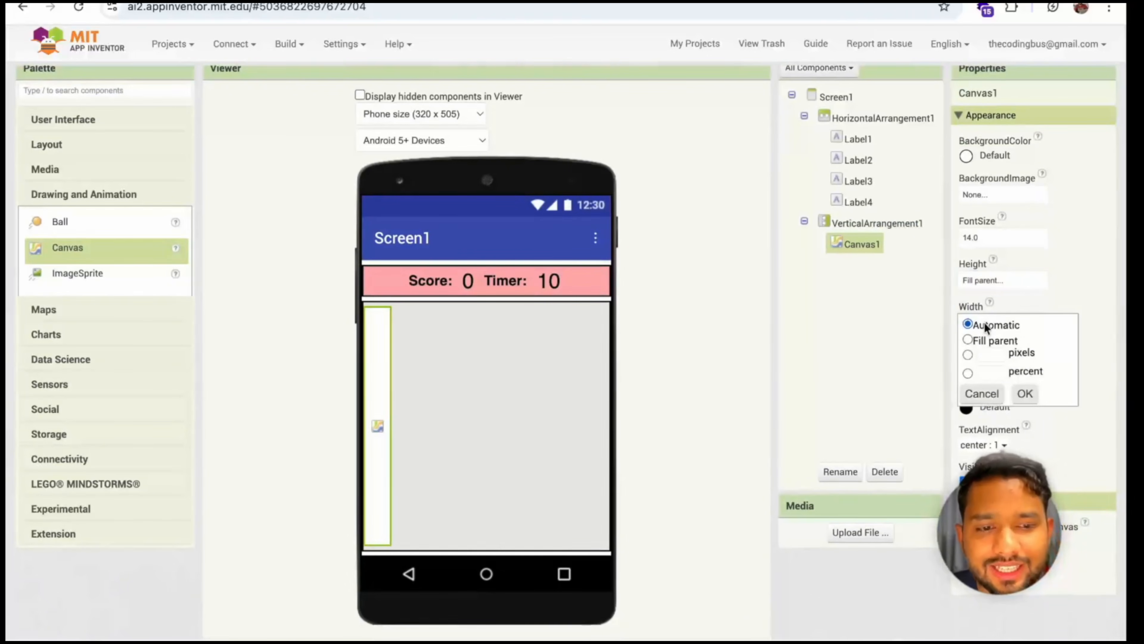
click(1014, 396)
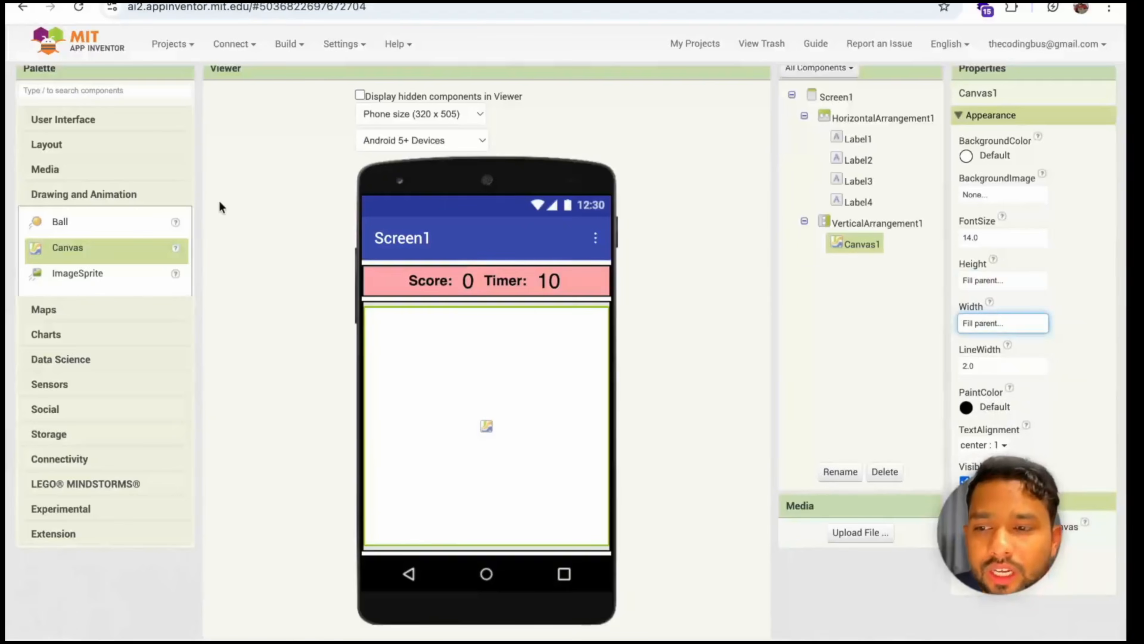
Place an ImageSprite on the upper part of the canvas at about X 79, Y 38
drag(80, 273, 433, 348)
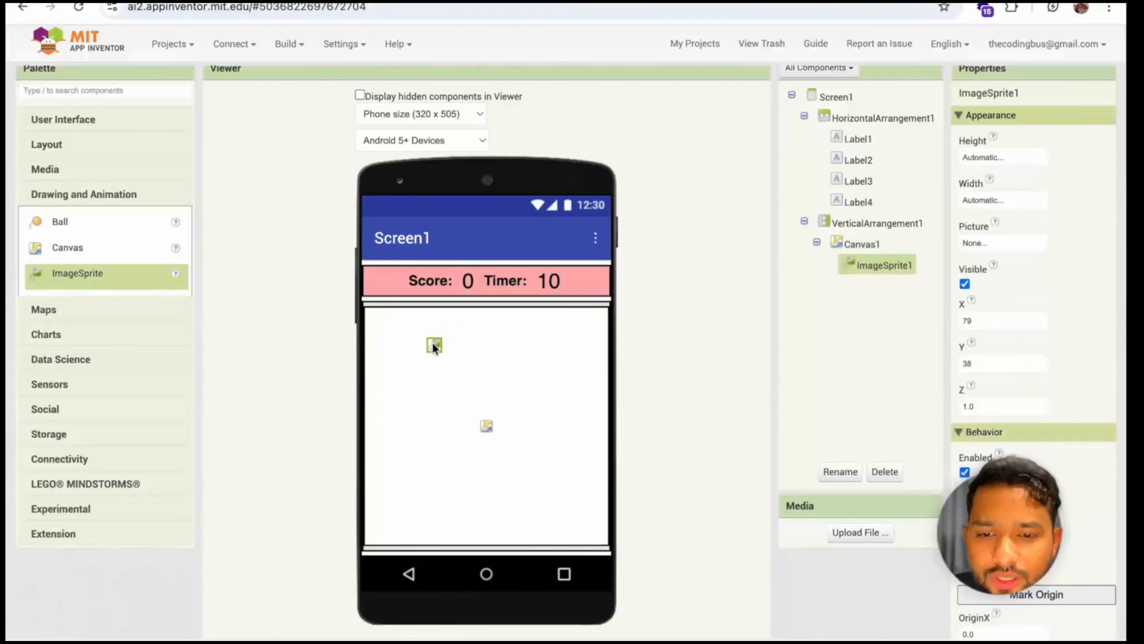
Set the background color of the canvas to Black
click(853, 250)
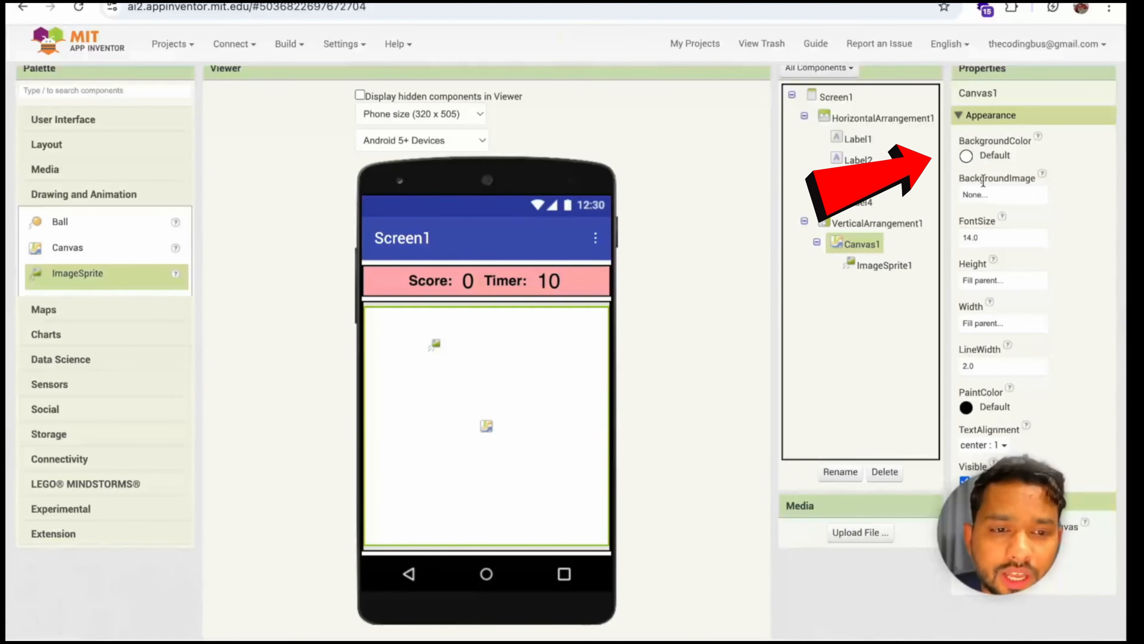
click(968, 158)
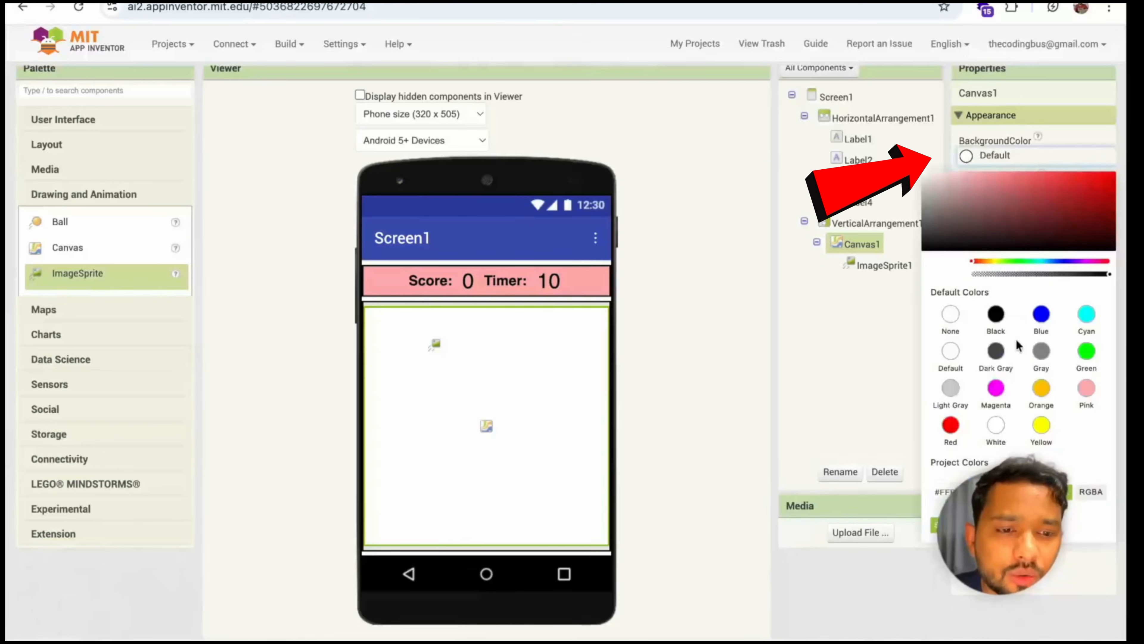
click(996, 317)
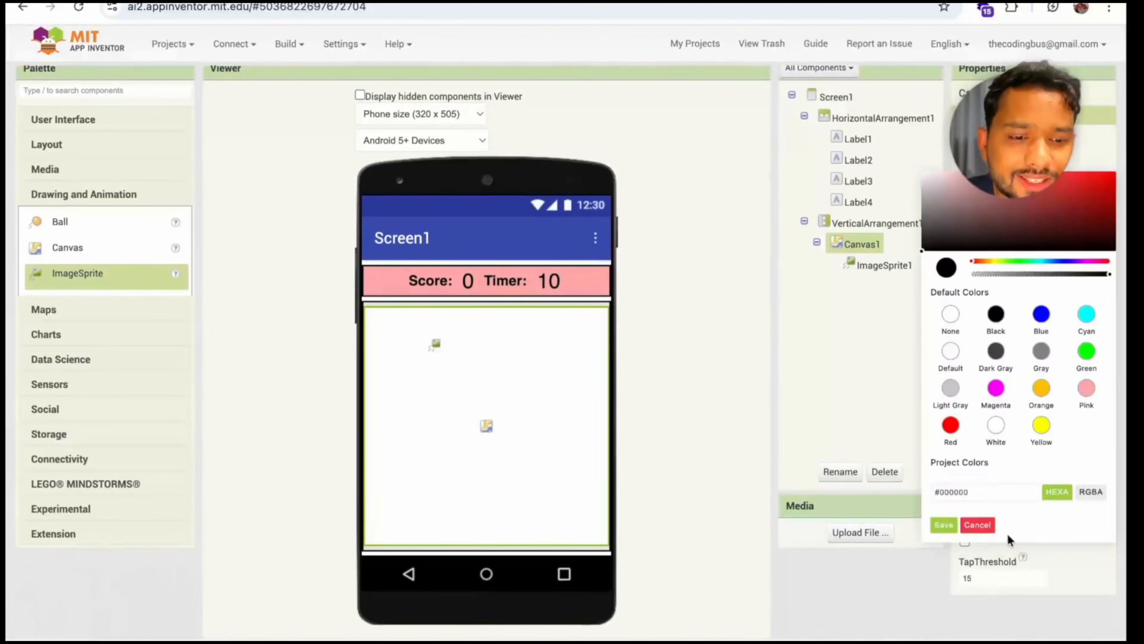
click(944, 525)
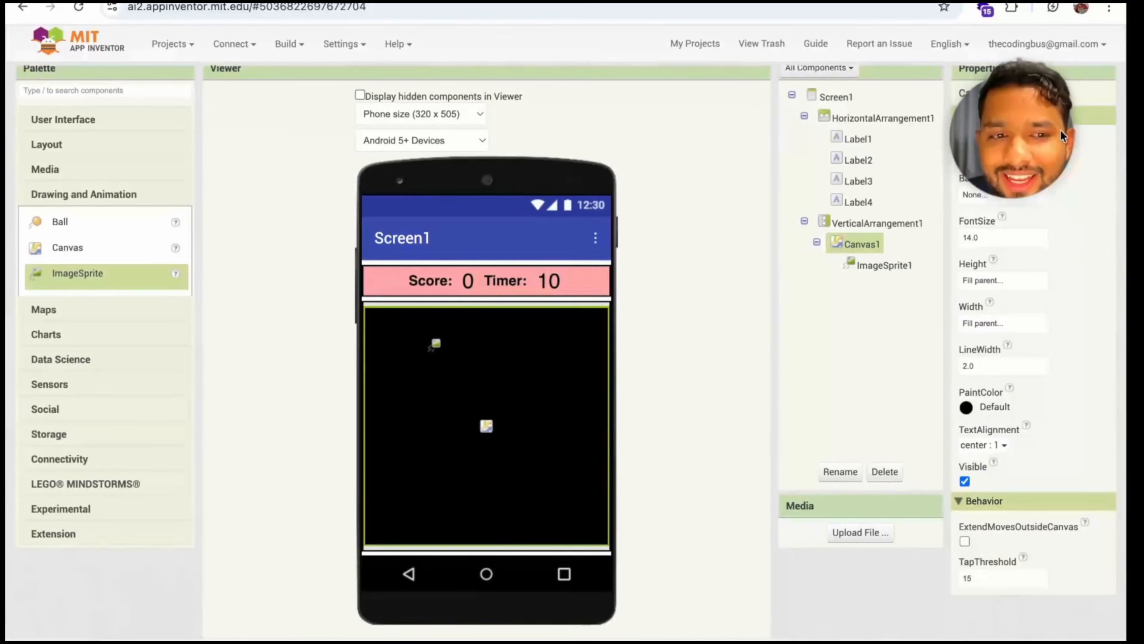
Upload the cat face image realistic-cat-face-vector-drawing-art_10924113.png from the Desktop as the picture of the image sprite
click(379, 306)
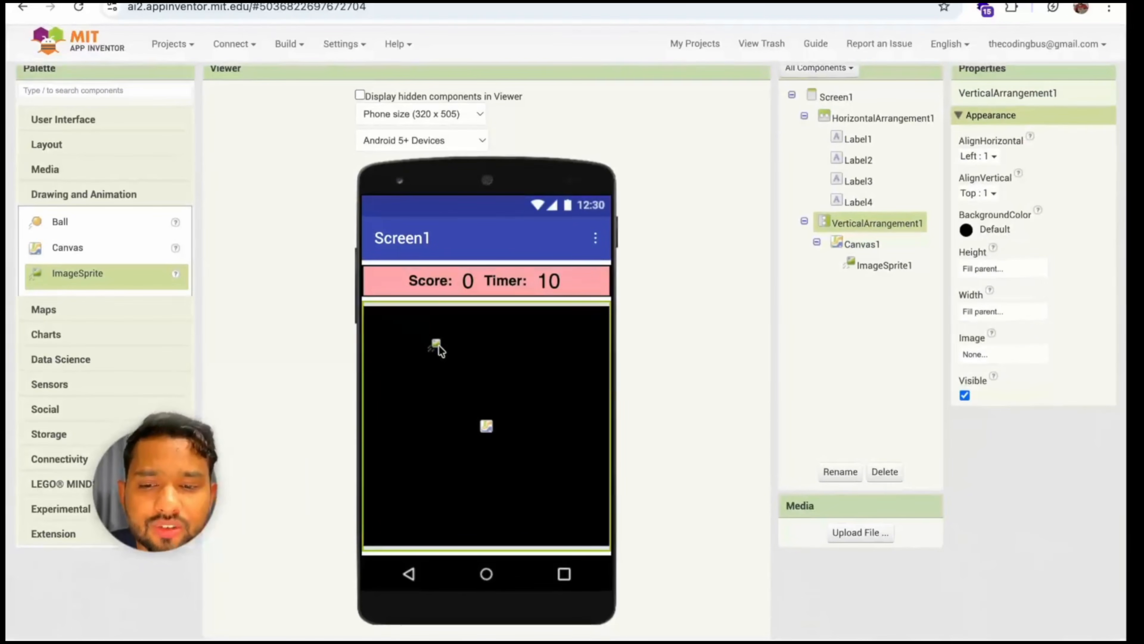
click(437, 345)
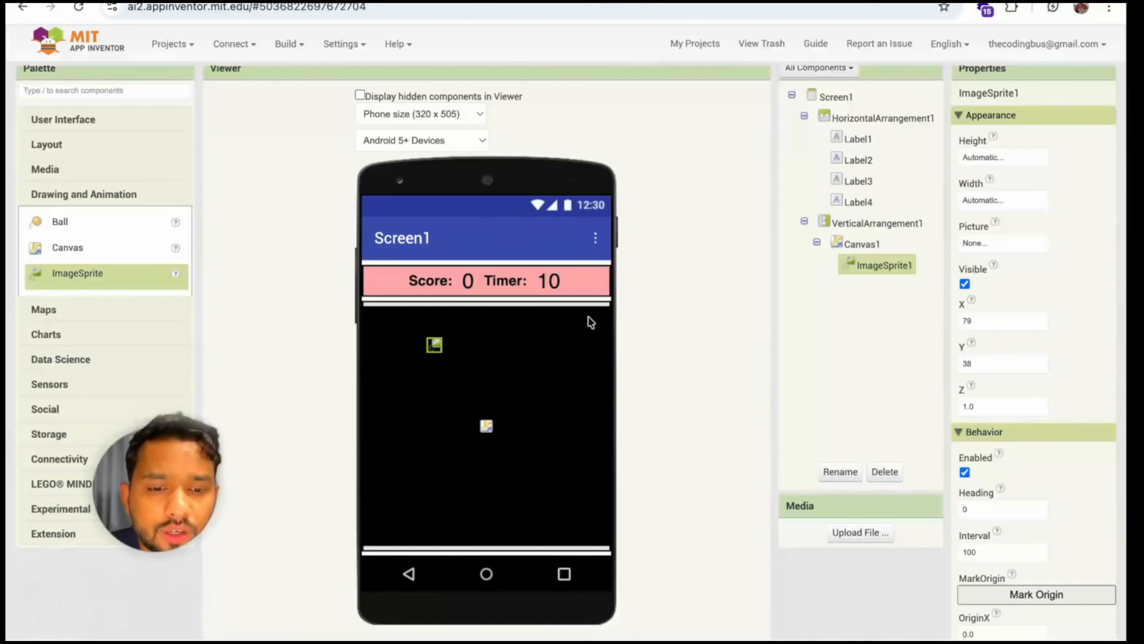
scroll(647, 327, down, 2)
scroll(700, 341, up, 1)
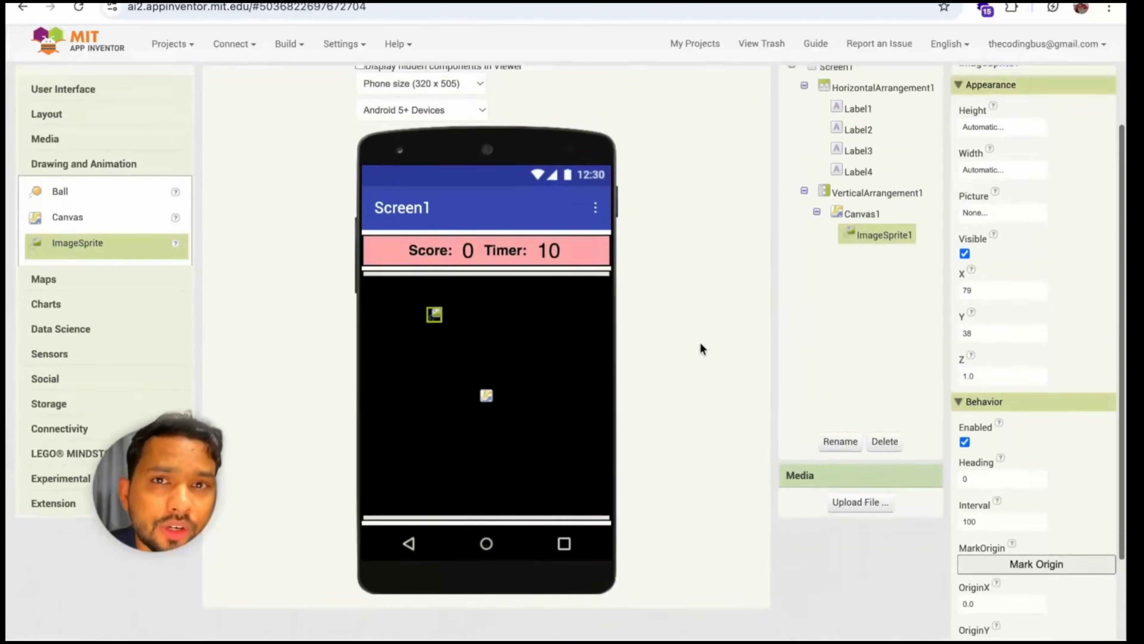
scroll(700, 341, up, 1)
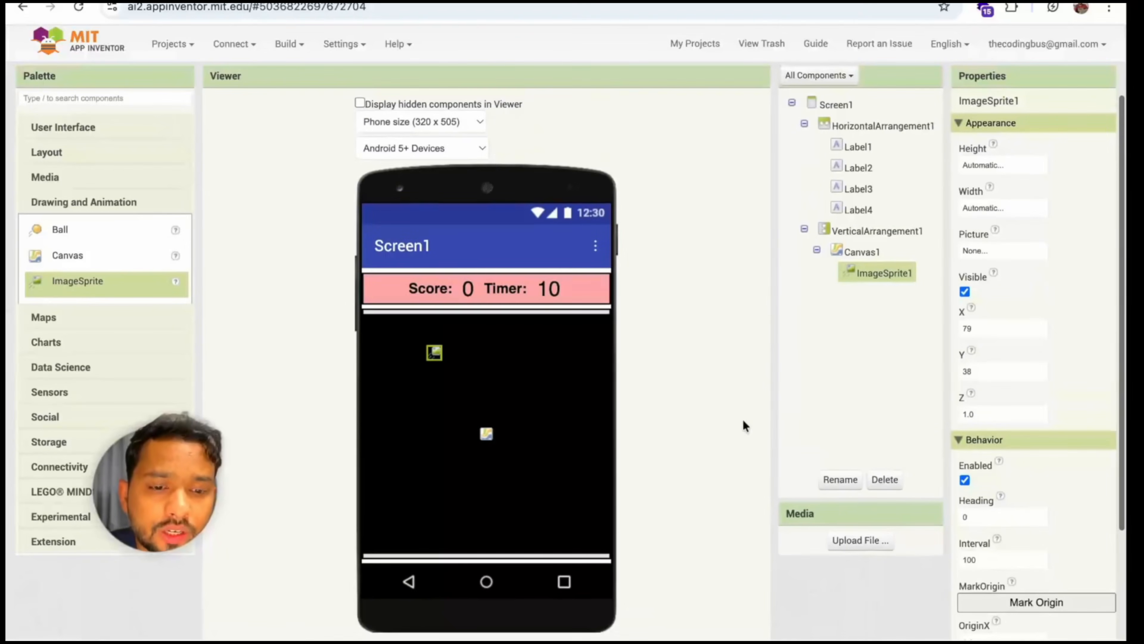
click(1003, 254)
click(998, 381)
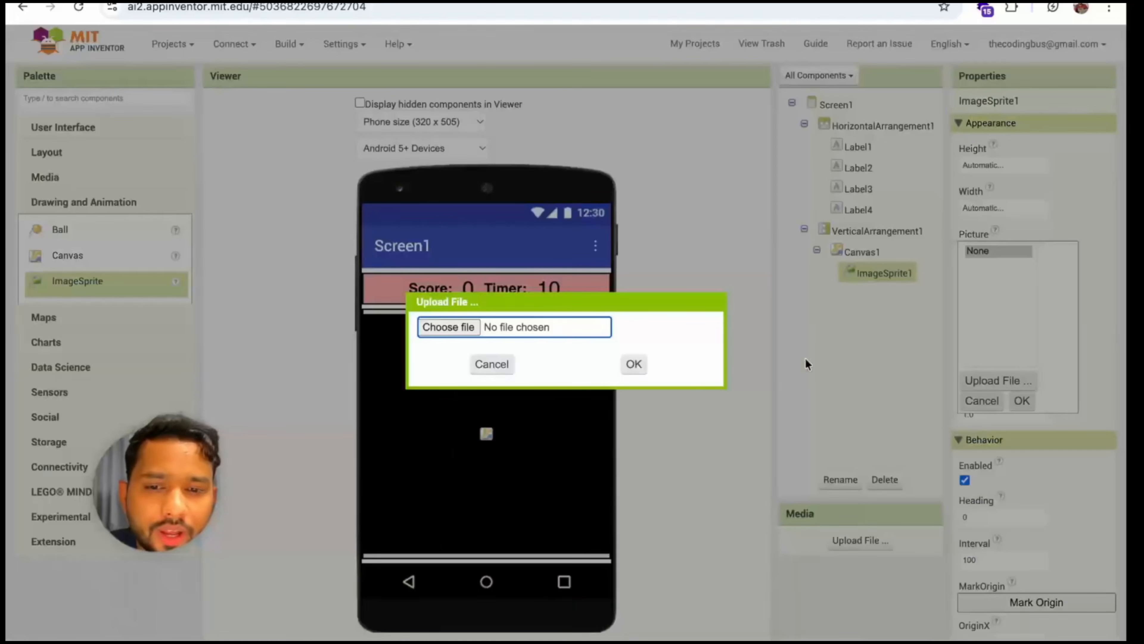
click(431, 326)
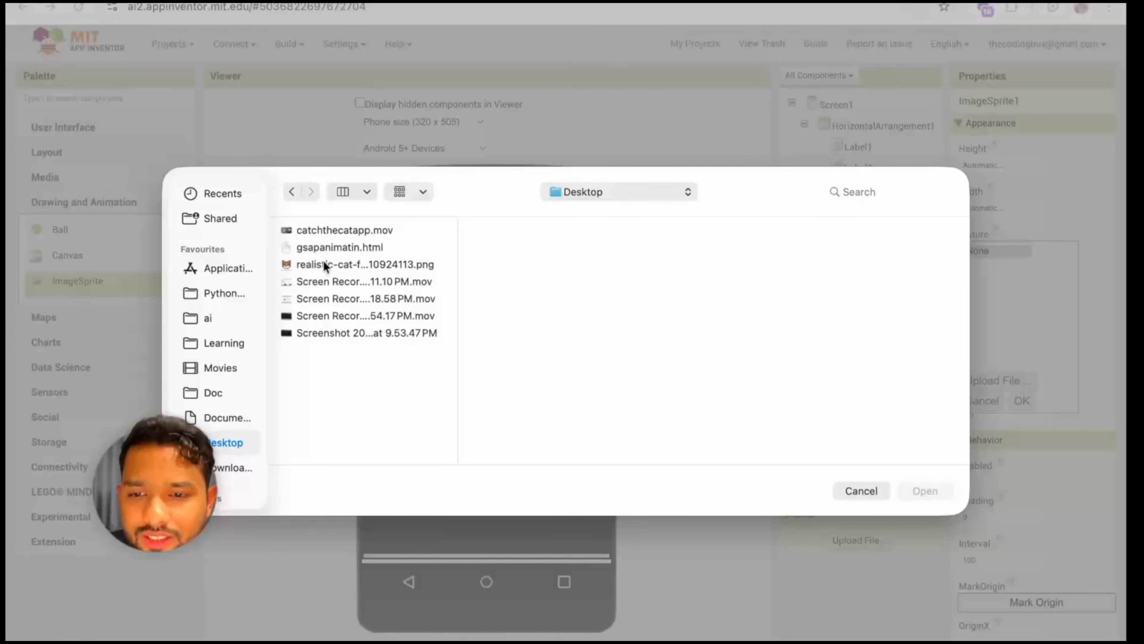
click(329, 264)
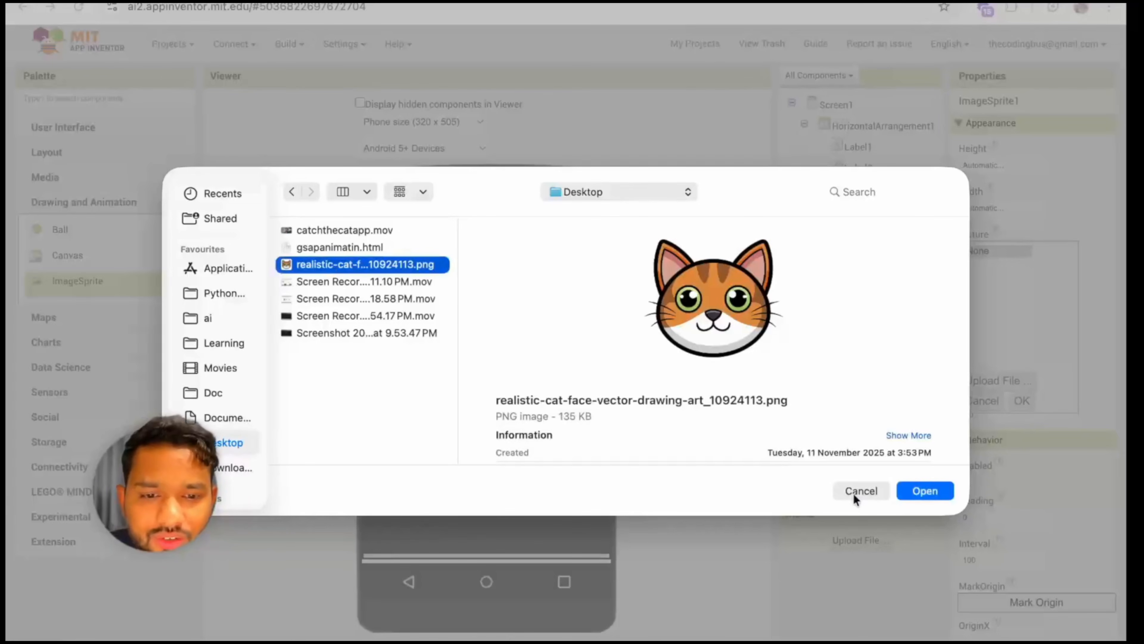
click(921, 487)
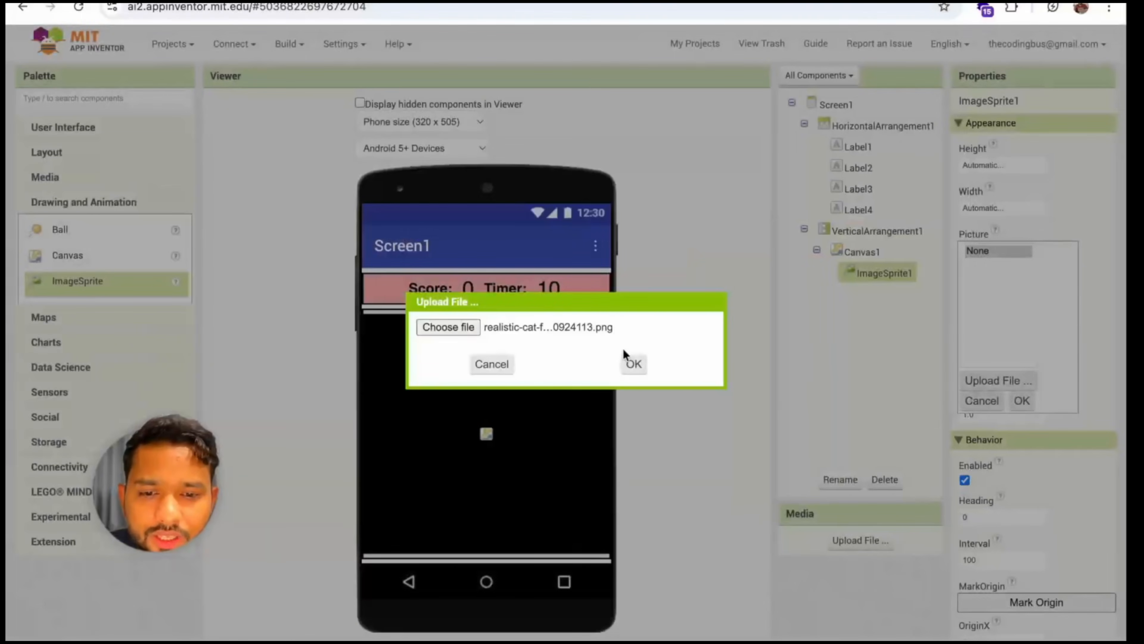
click(631, 363)
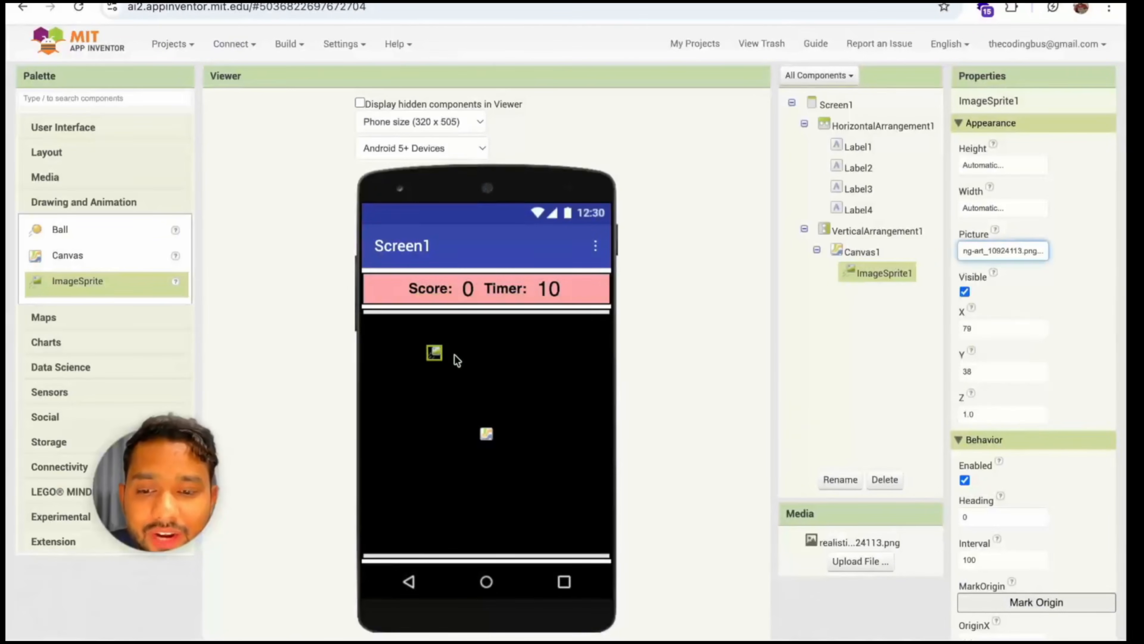
click(935, 309)
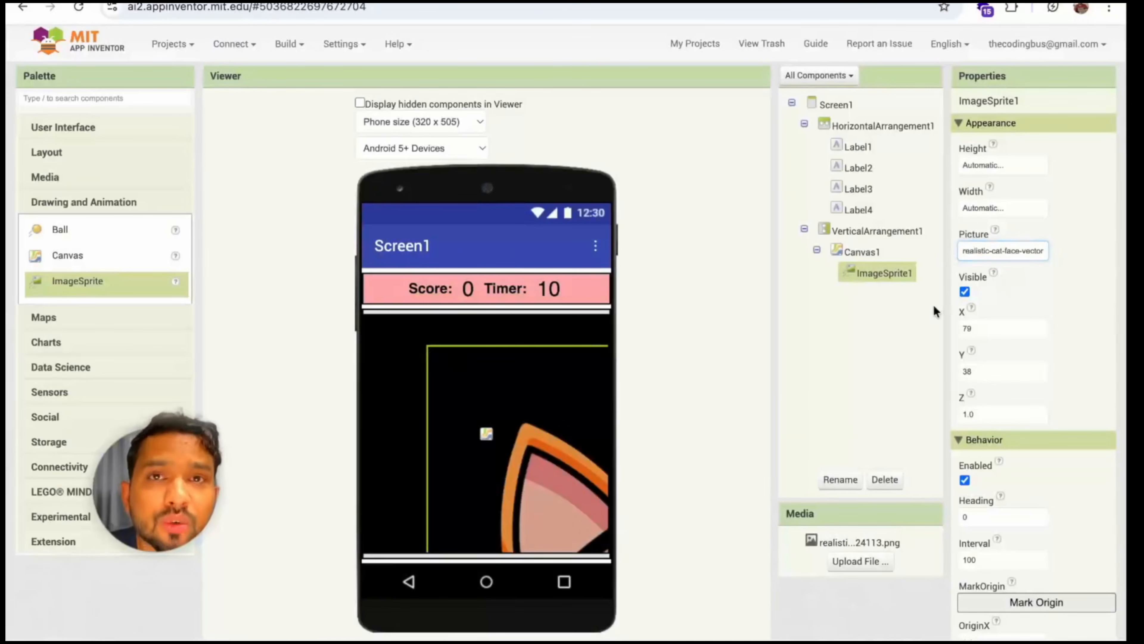
Set the image sprite's height to 50 pixels and give it a matching fixed width in pixels
click(1009, 172)
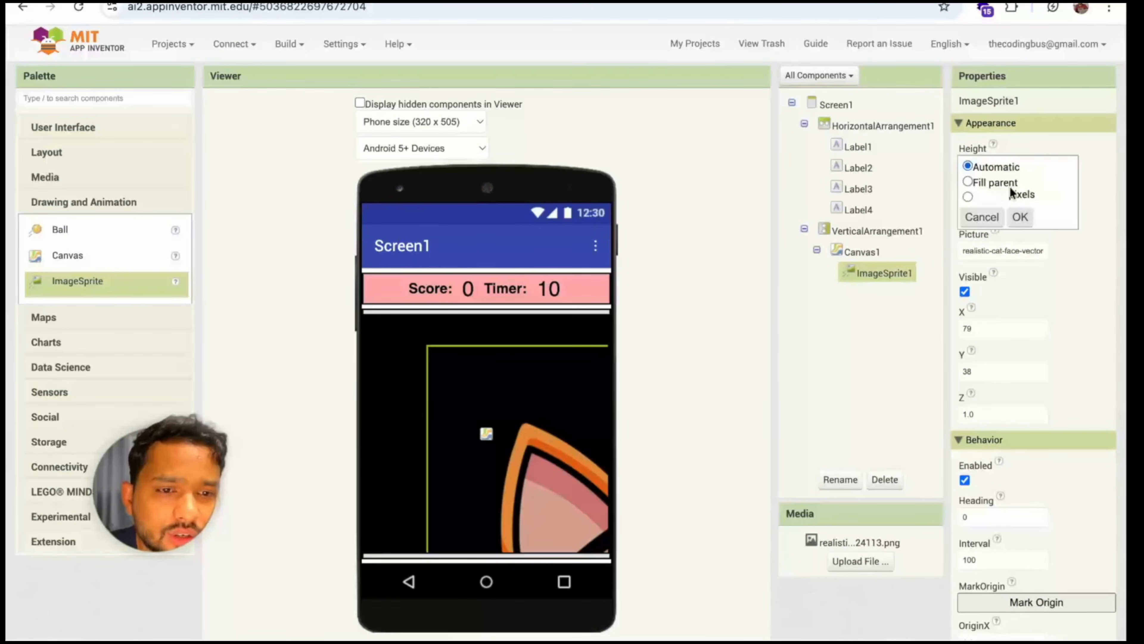
click(990, 196)
text(50)
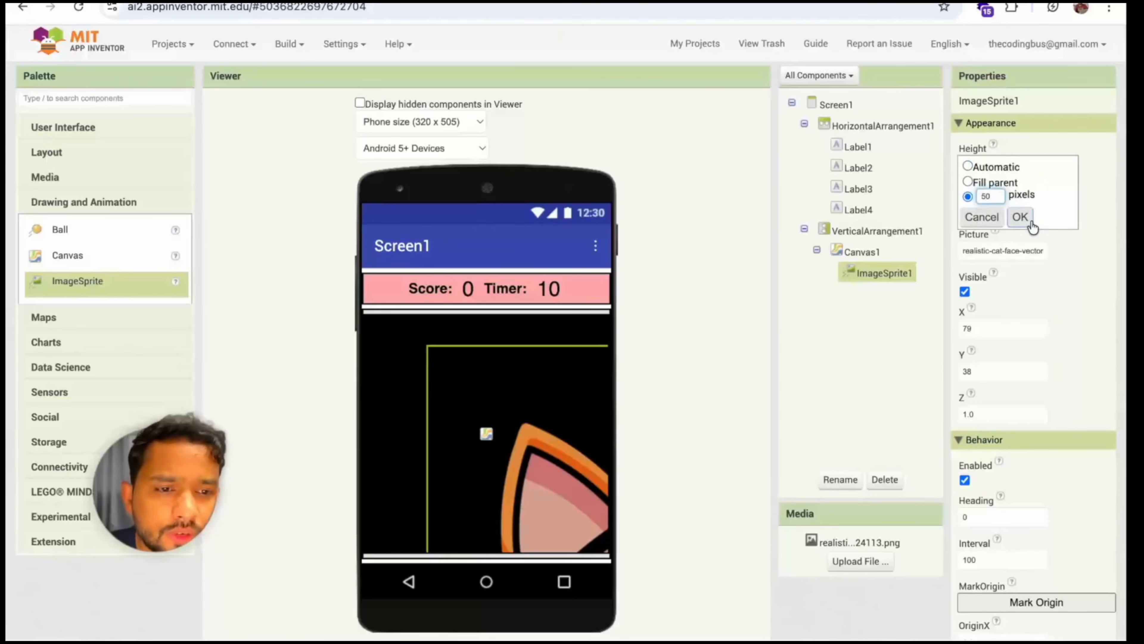
click(1020, 217)
click(973, 209)
click(983, 237)
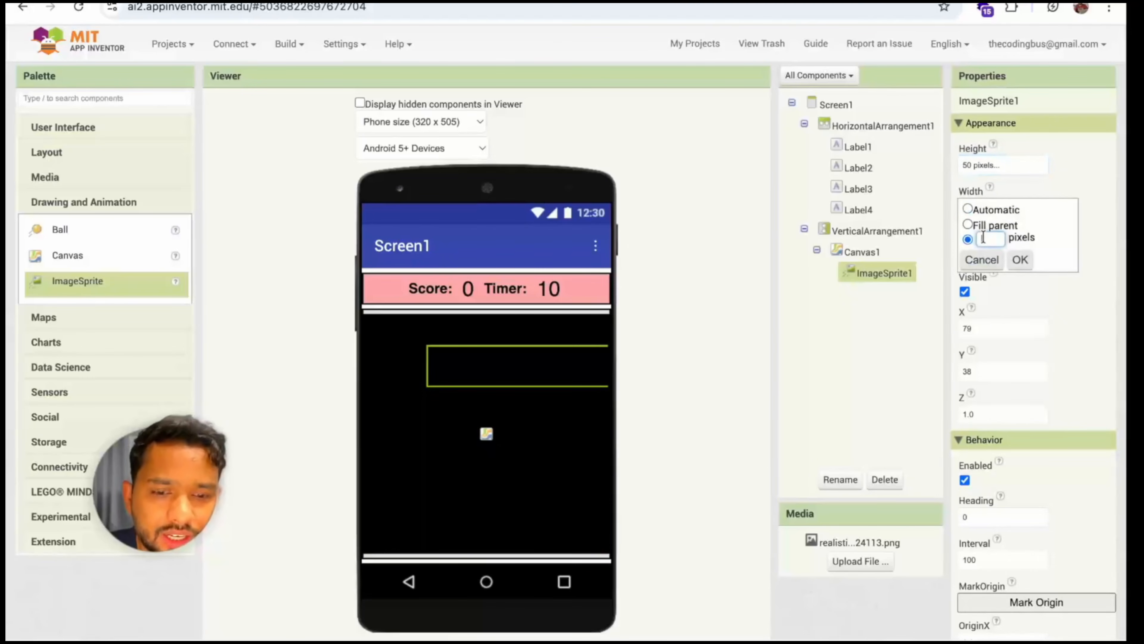
click(1020, 260)
click(535, 364)
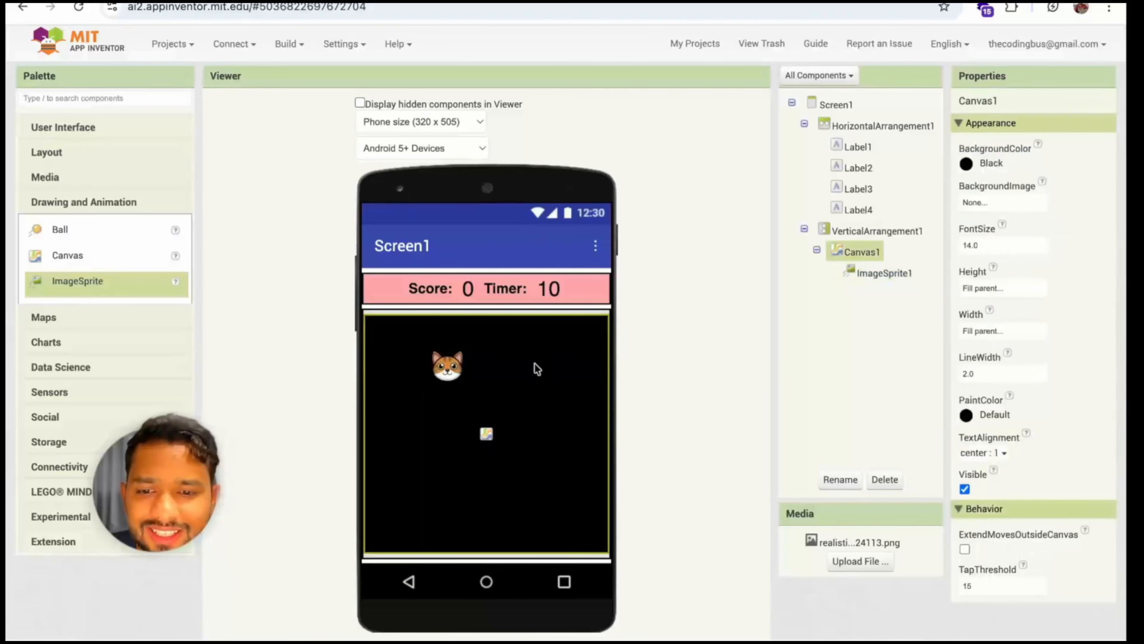
click(446, 375)
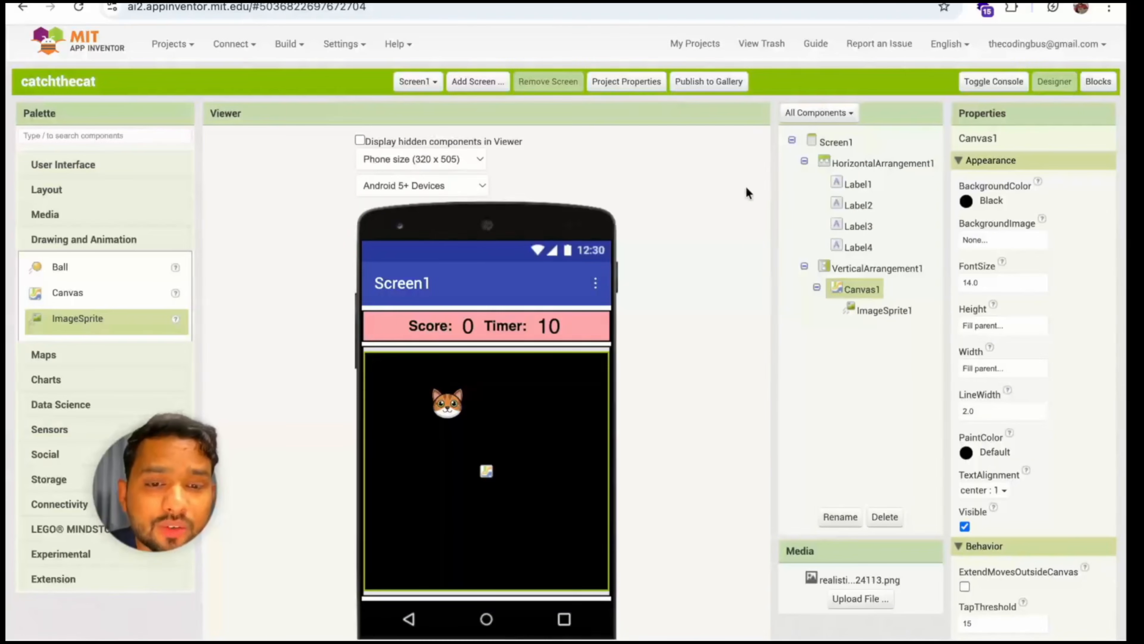
Add two Clock components from the Sensors category to the screen
scroll(746, 186, down, 2)
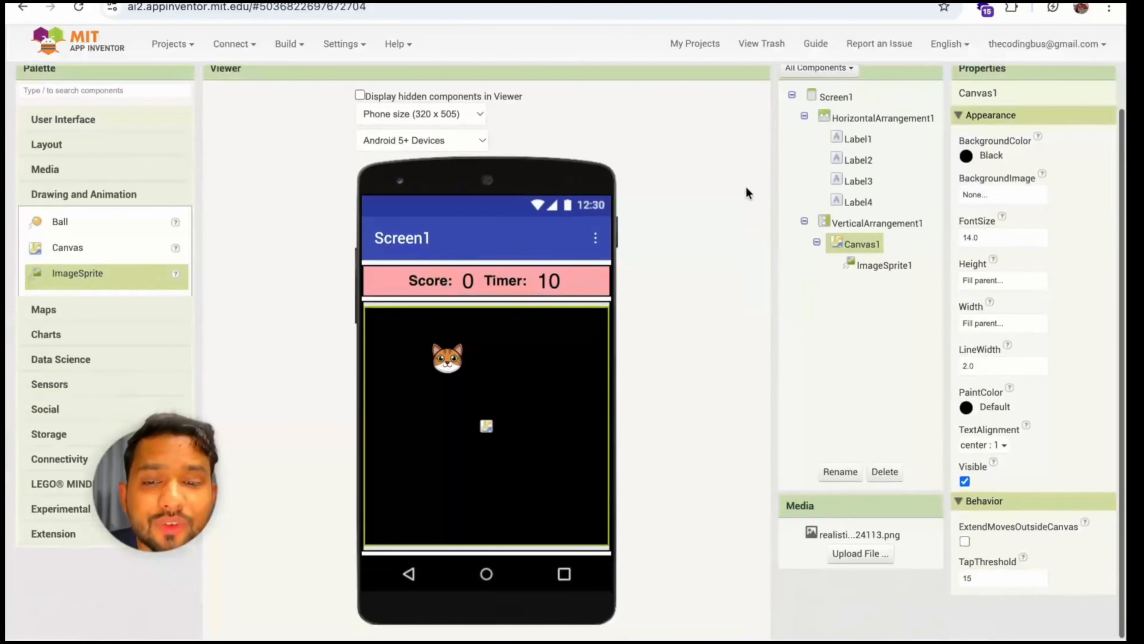
click(76, 197)
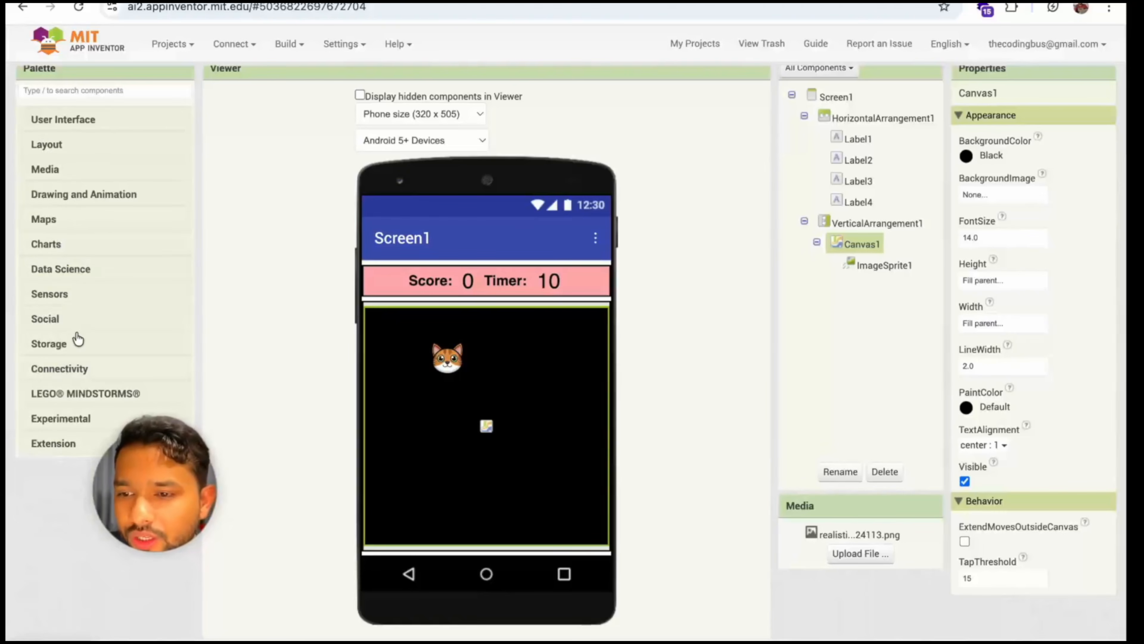
click(45, 295)
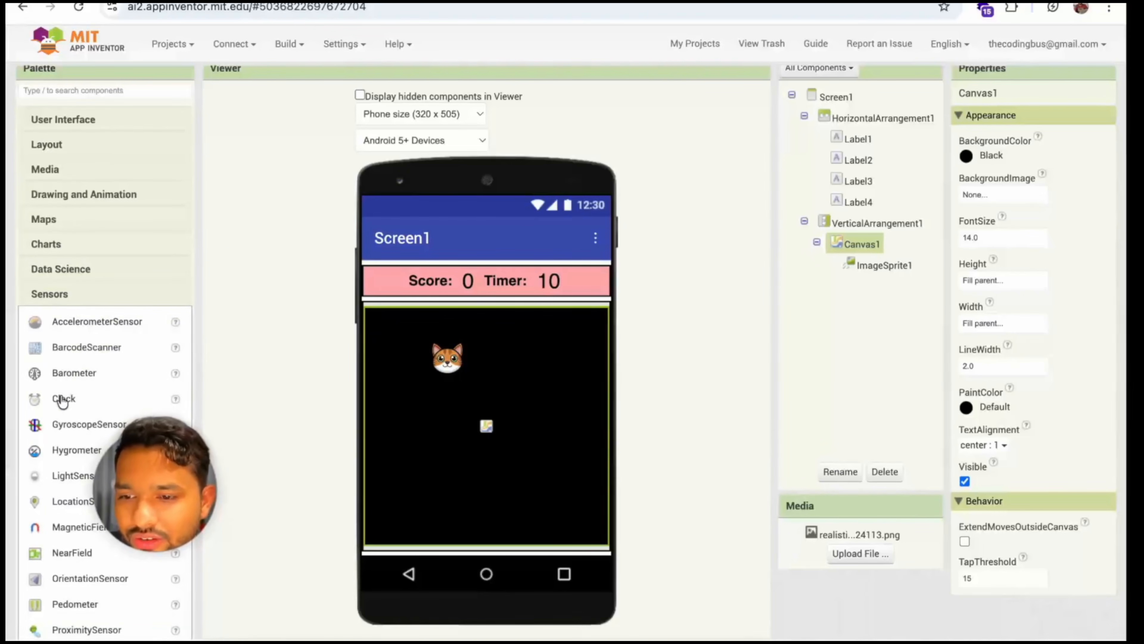
drag(62, 400, 505, 417)
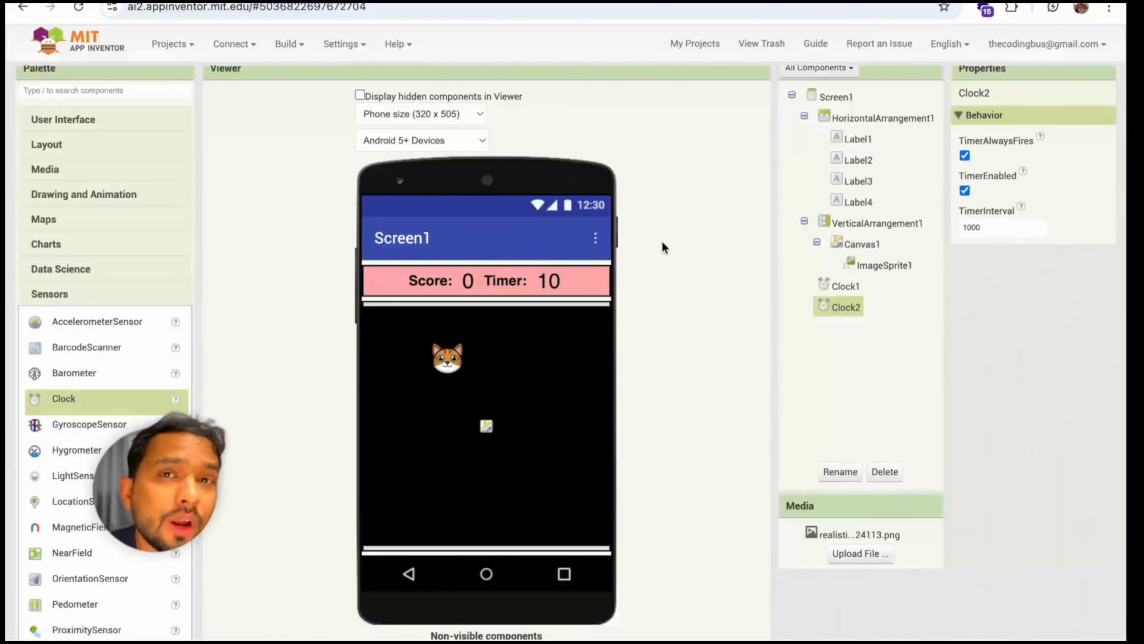
scroll(662, 247, up, 1)
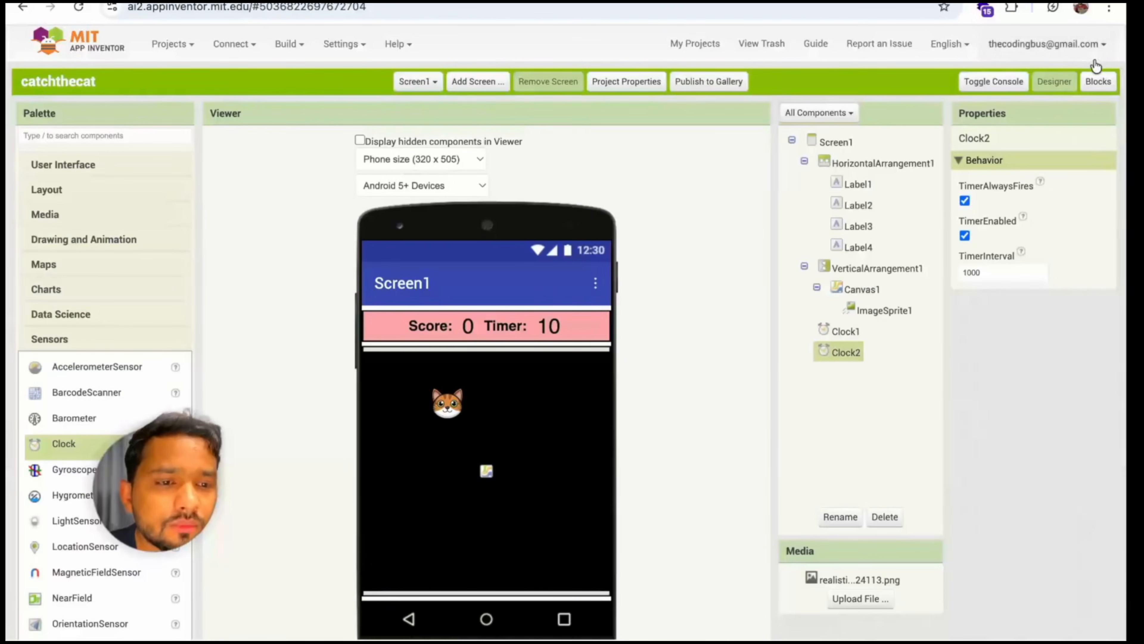
Switch to the Blocks editor and place a "when Screen1.Initialize" event block in the upper part of the workspace
click(1097, 81)
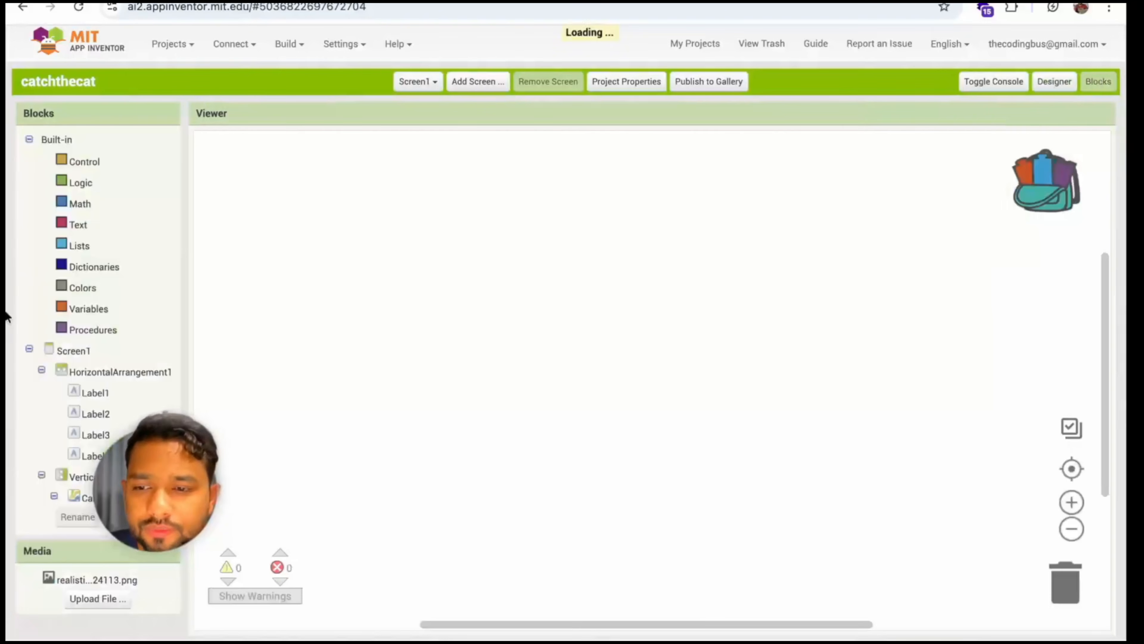
click(74, 357)
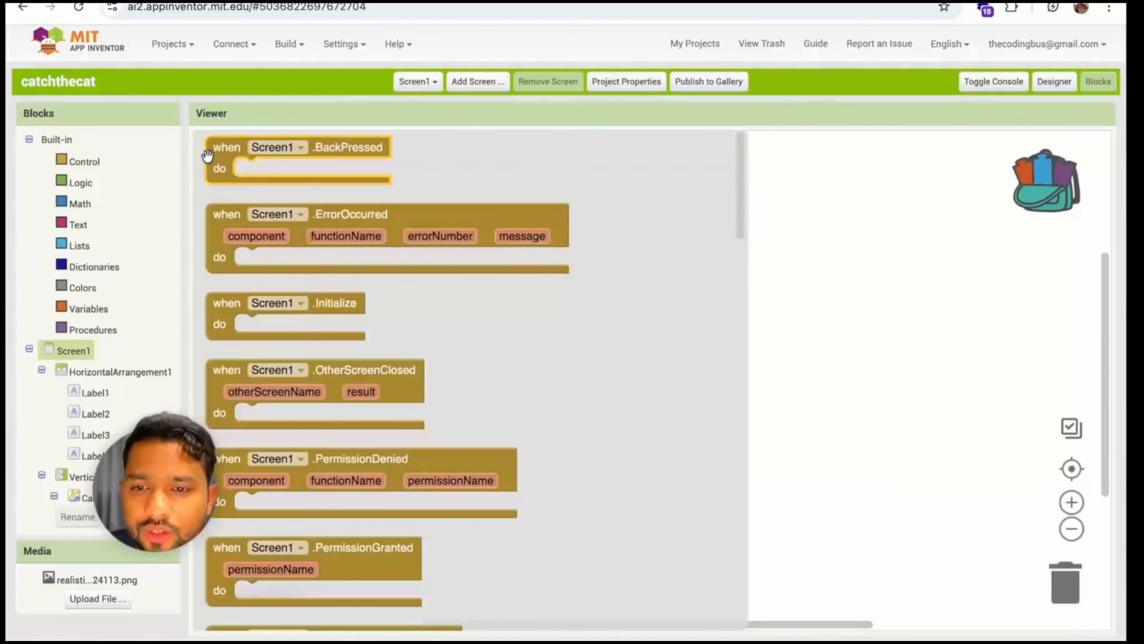
drag(220, 307, 325, 198)
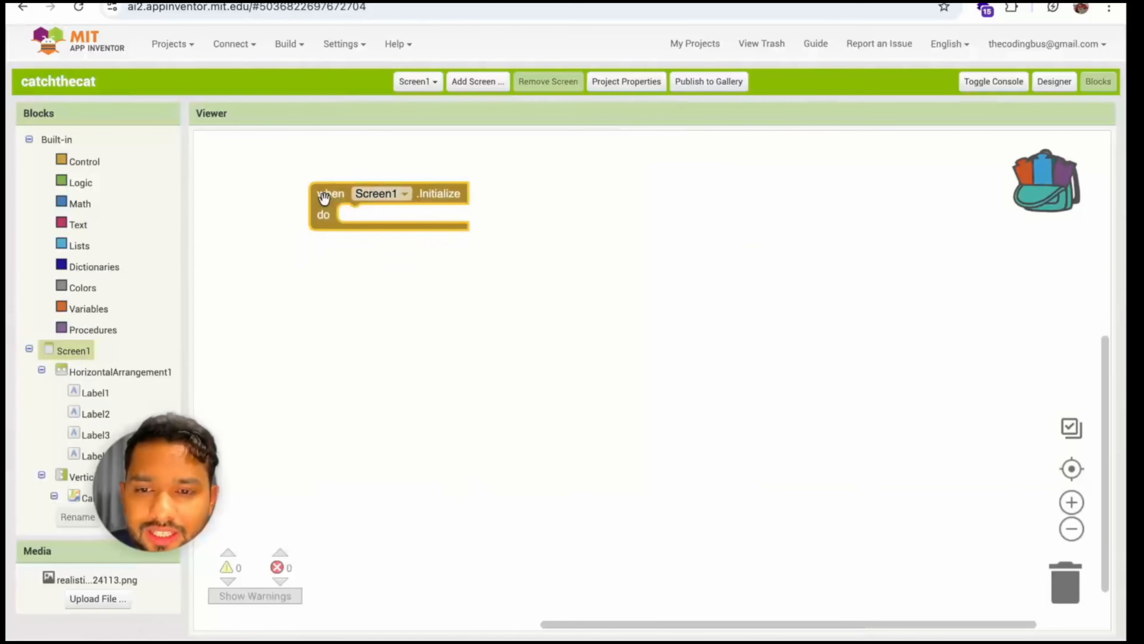
click(493, 283)
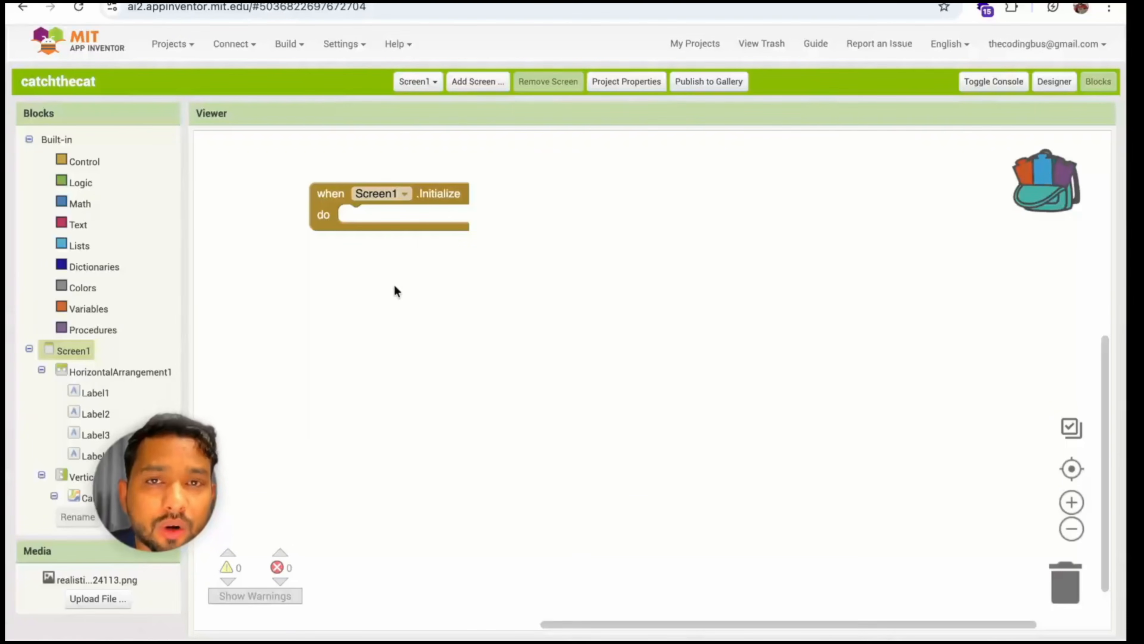
click(332, 195)
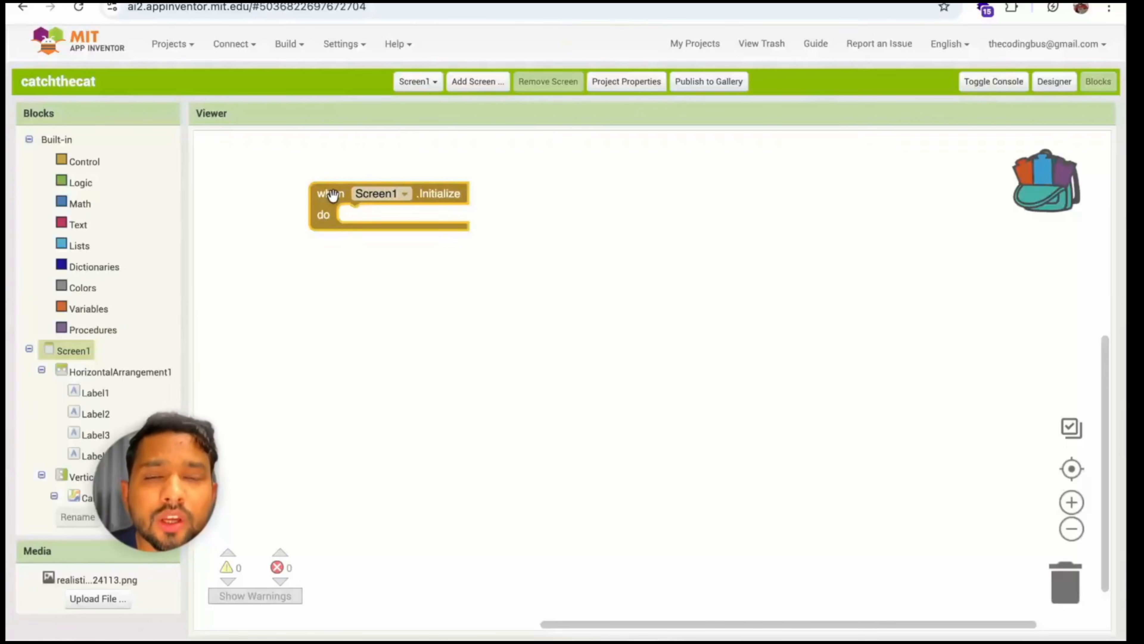
click(1057, 82)
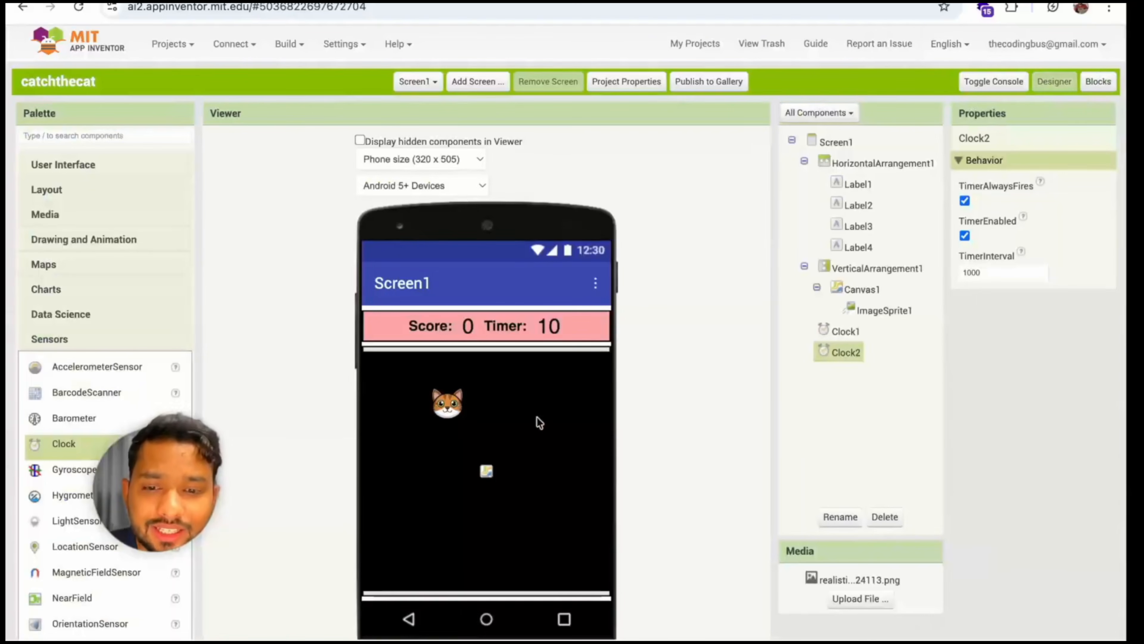
scroll(637, 400, down, 2)
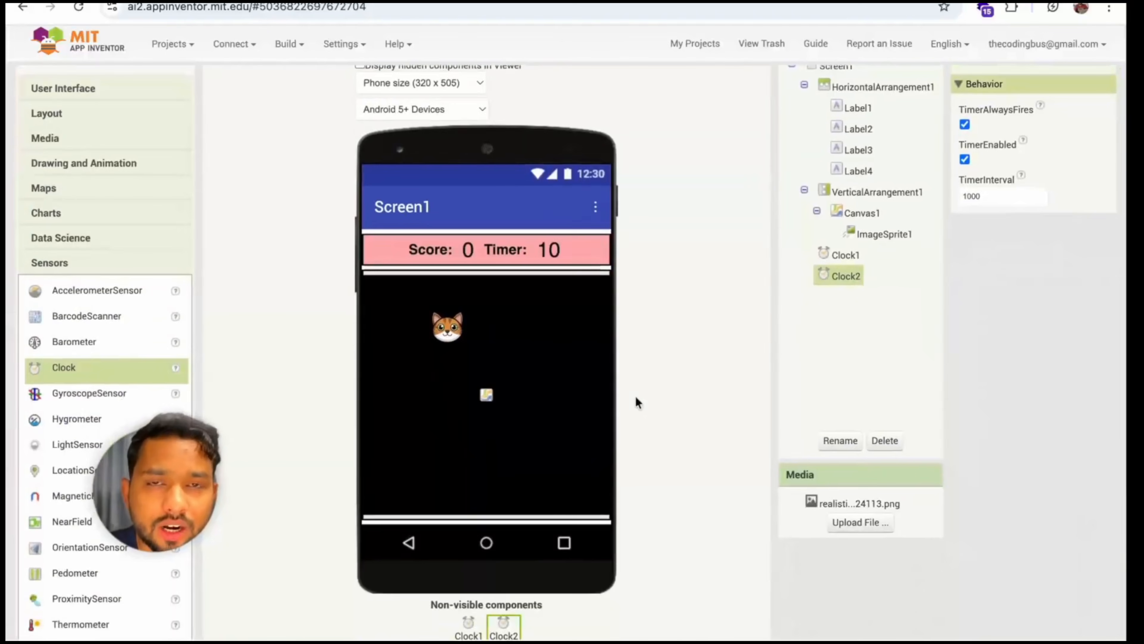
scroll(627, 366, up, 2)
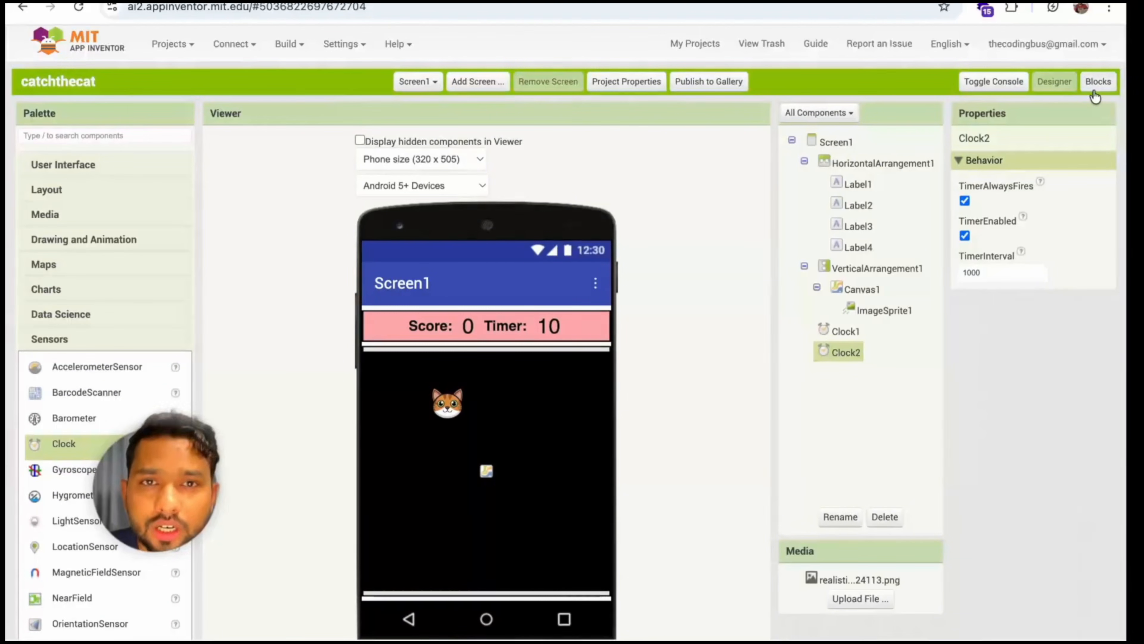
click(1095, 94)
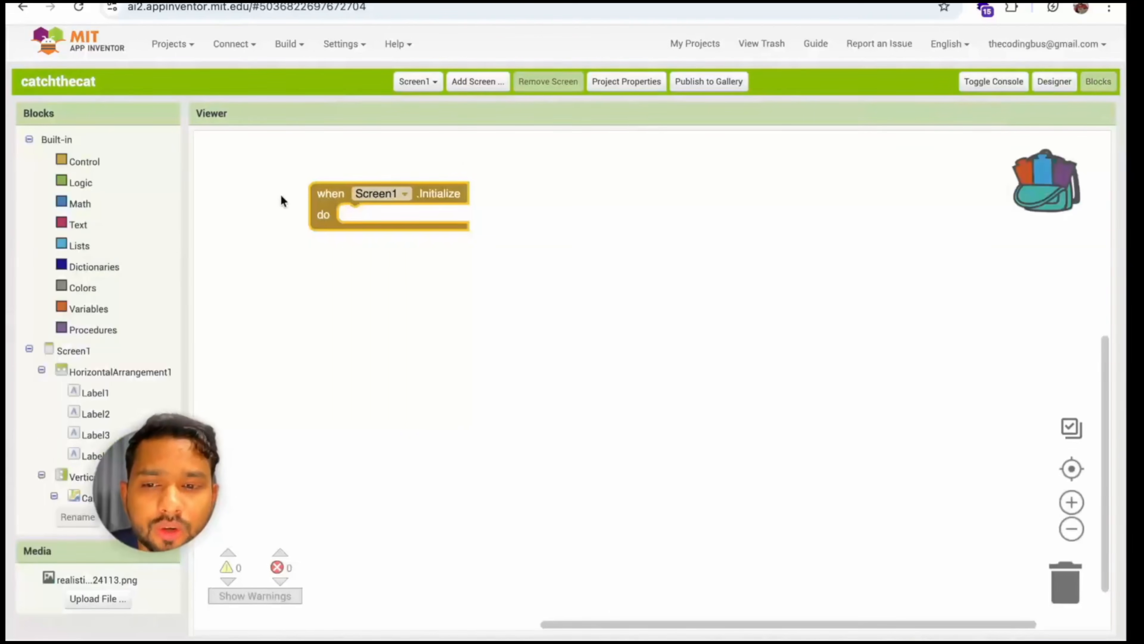
click(338, 340)
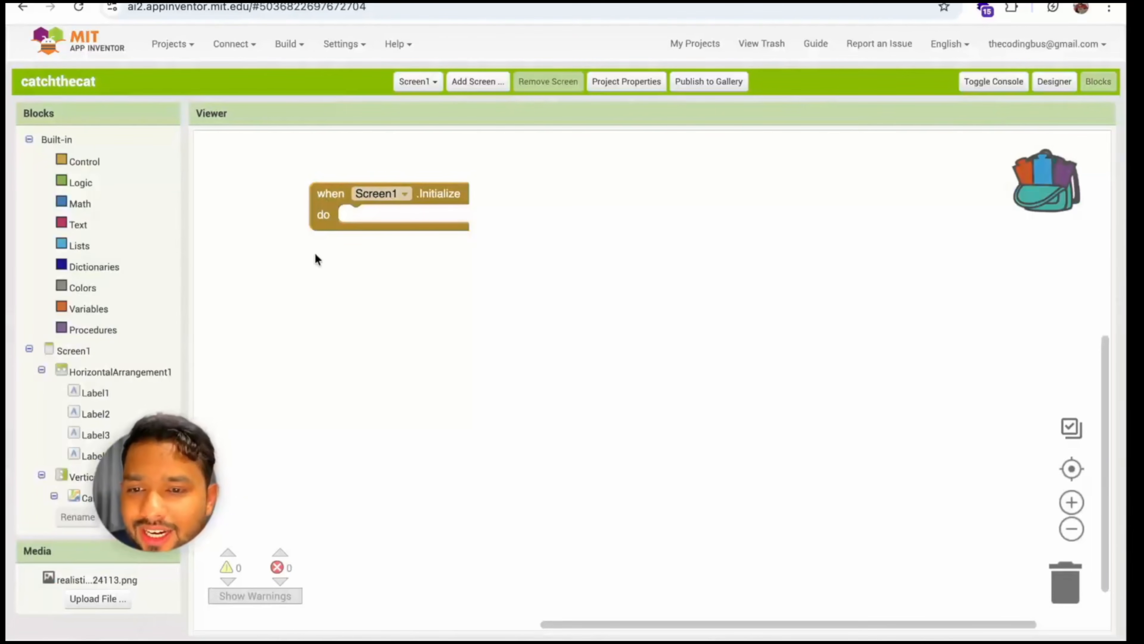
click(318, 219)
scroll(90, 345, down, 2)
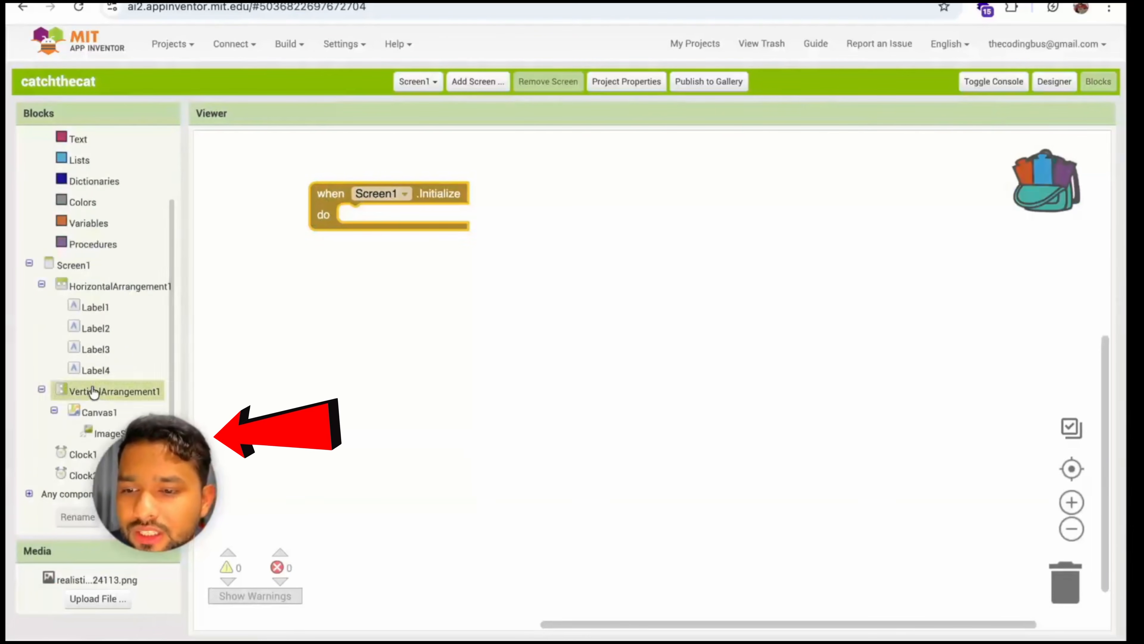
Place a "when Clock1.Timer" event block beside the Screen1.Initialize block and check Clock1's timer interval in the Designer
click(63, 453)
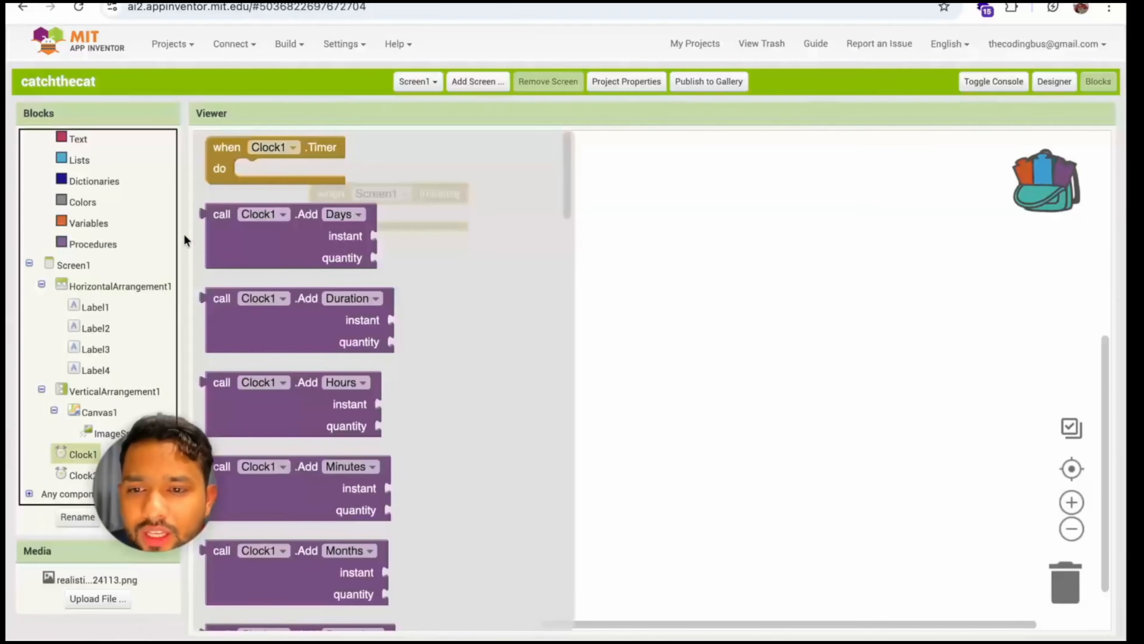
drag(219, 169, 561, 221)
click(1052, 81)
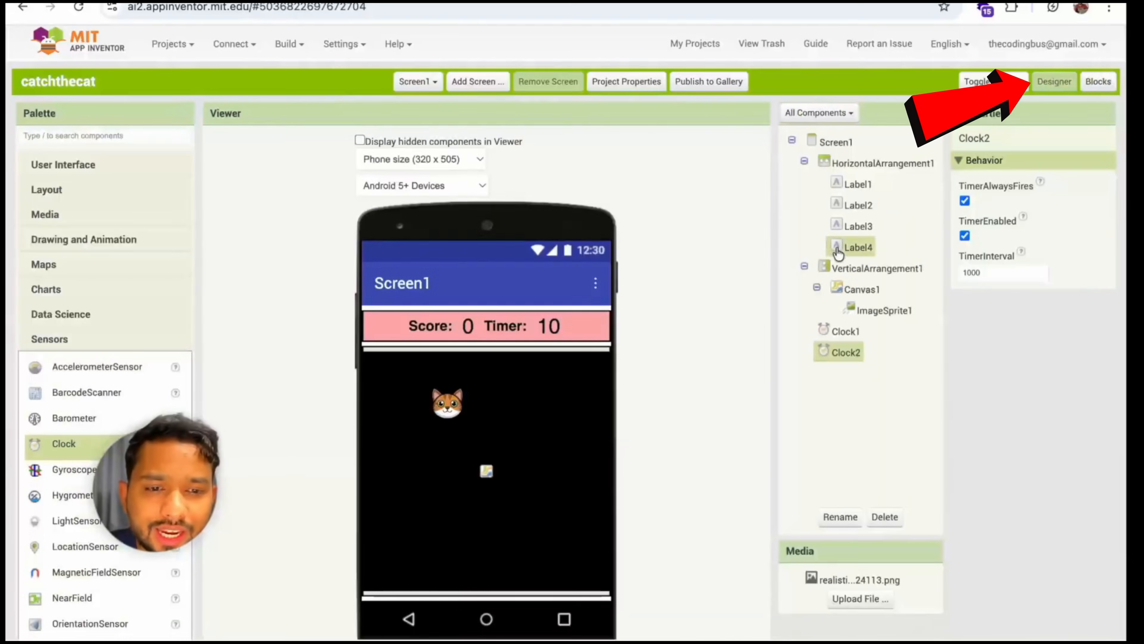
click(1025, 275)
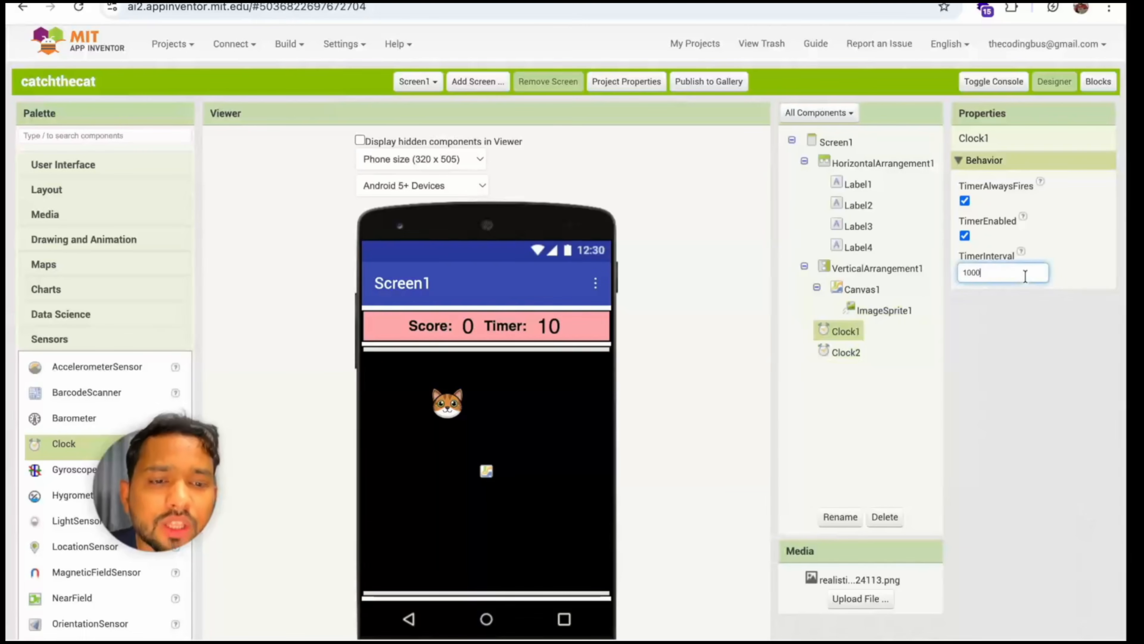
click(1100, 89)
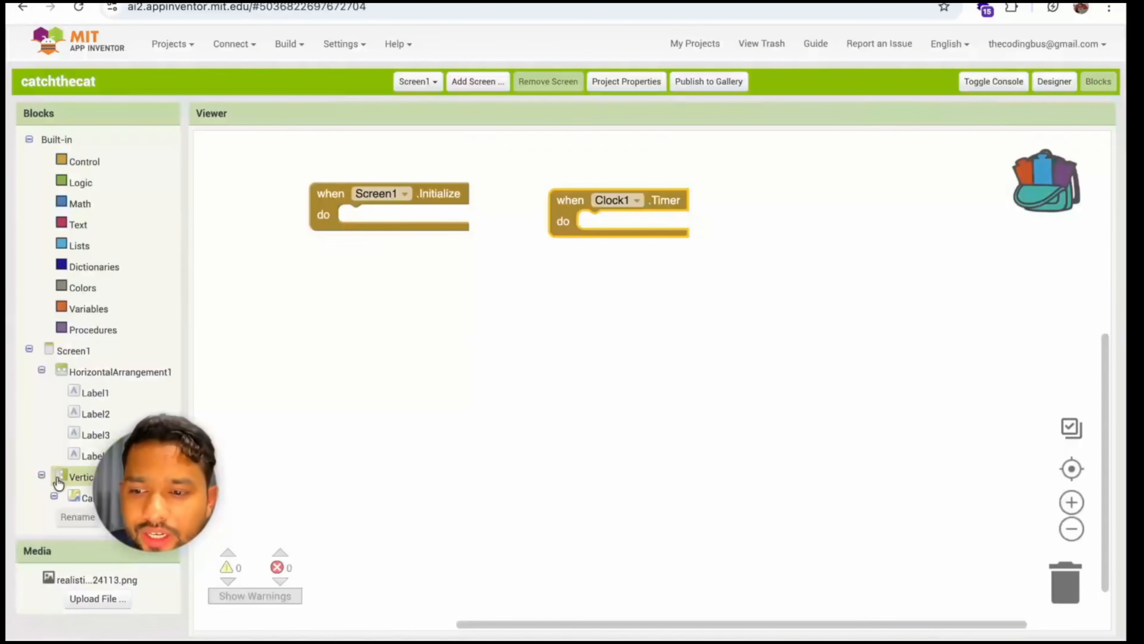
Put a "call ImageSprite1.MoveTo" block inside the Clock1.Timer event and move the event below the Screen1.Initialize block
scroll(57, 489, down, 2)
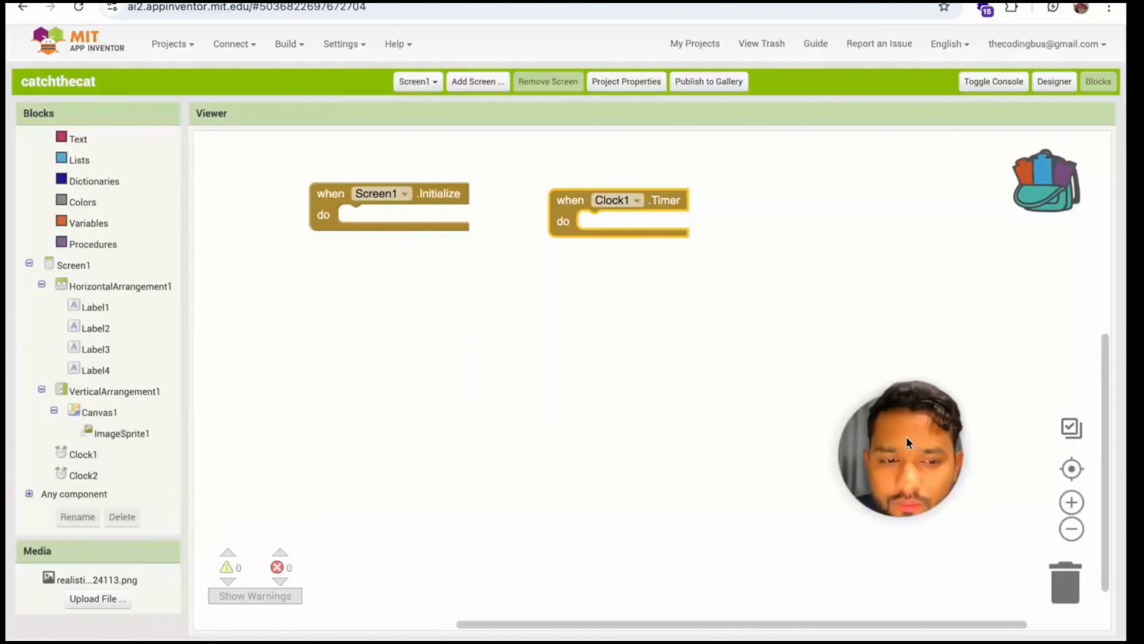
click(137, 435)
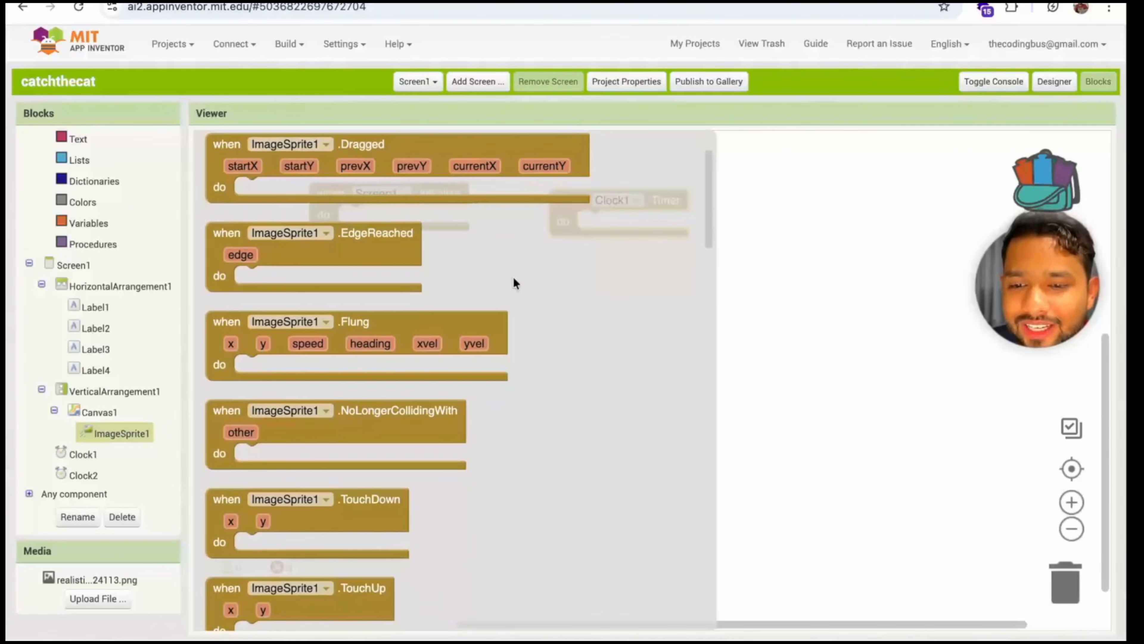
scroll(513, 276, down, 10)
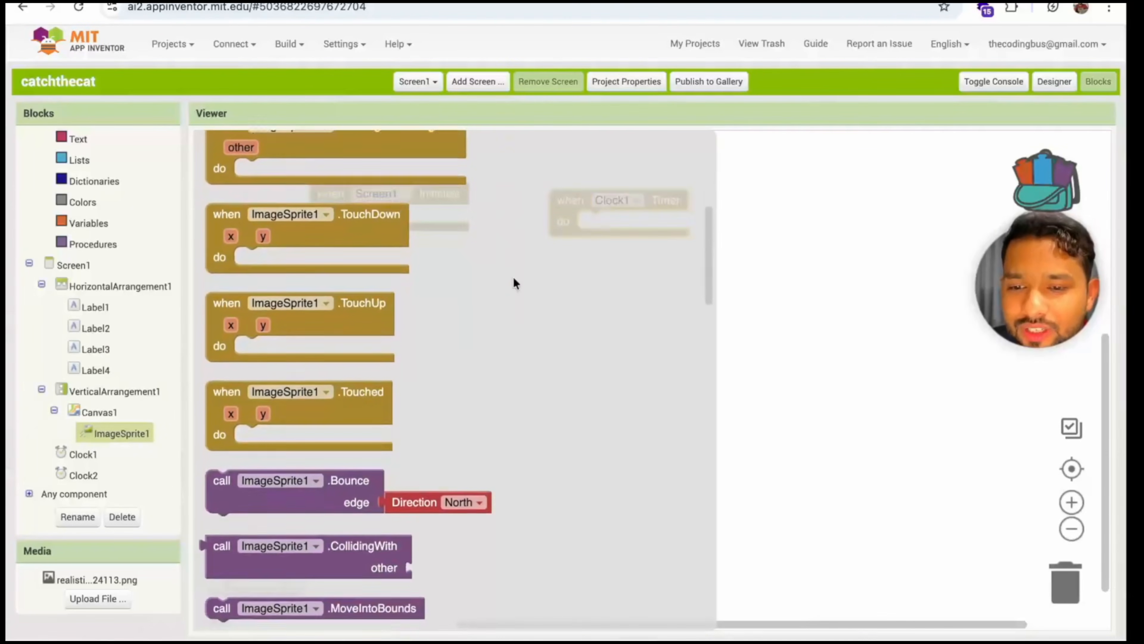
click(279, 433)
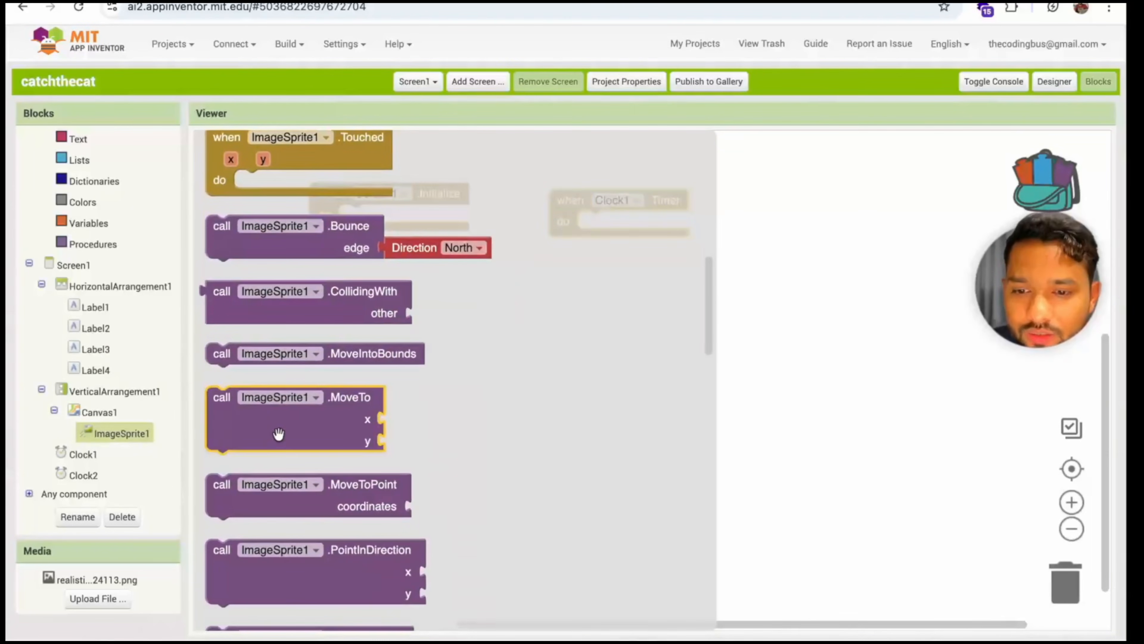
drag(259, 421, 634, 256)
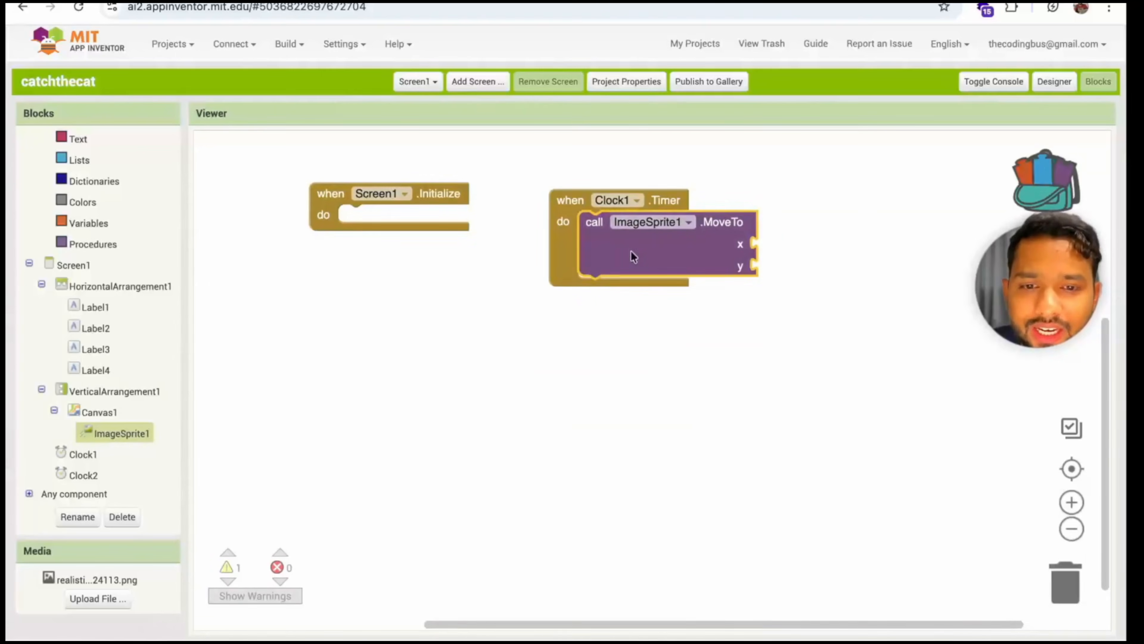
drag(563, 252, 402, 319)
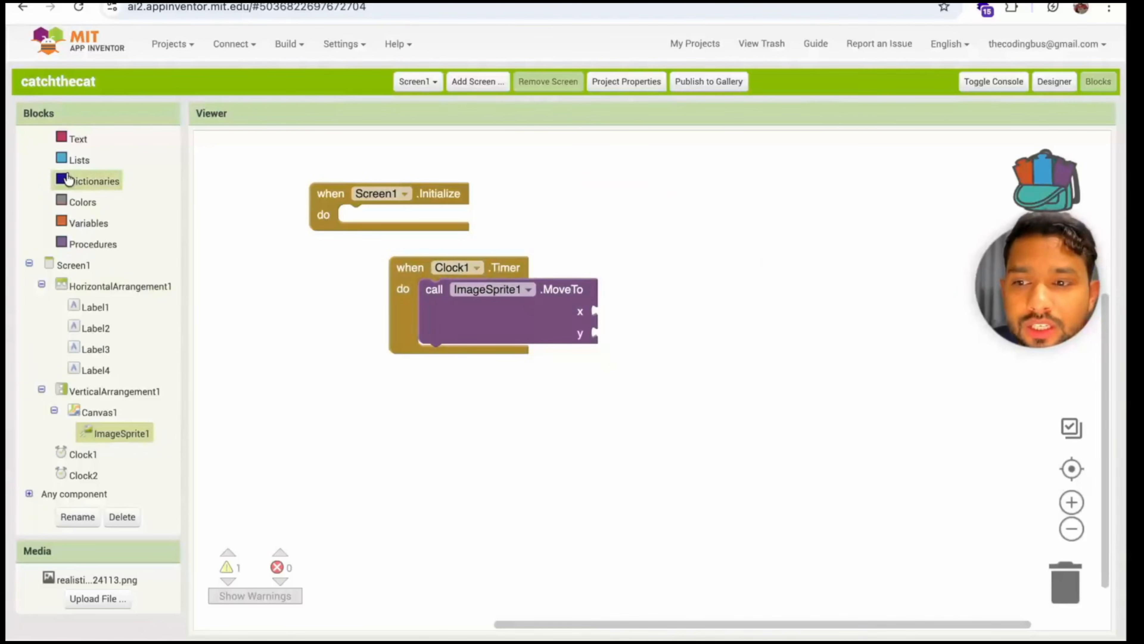
Attach a random integer block ranging from 0 to 250 to the x input of the MoveTo call
scroll(107, 179, up, 2)
click(77, 203)
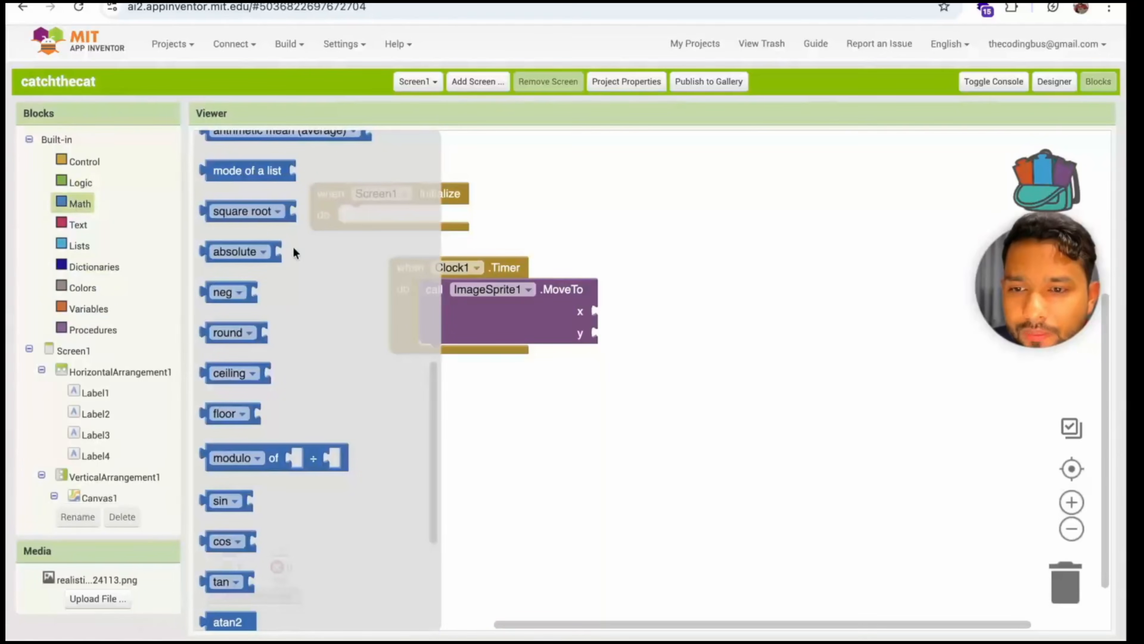
scroll(302, 253, up, 5)
scroll(312, 259, up, 3)
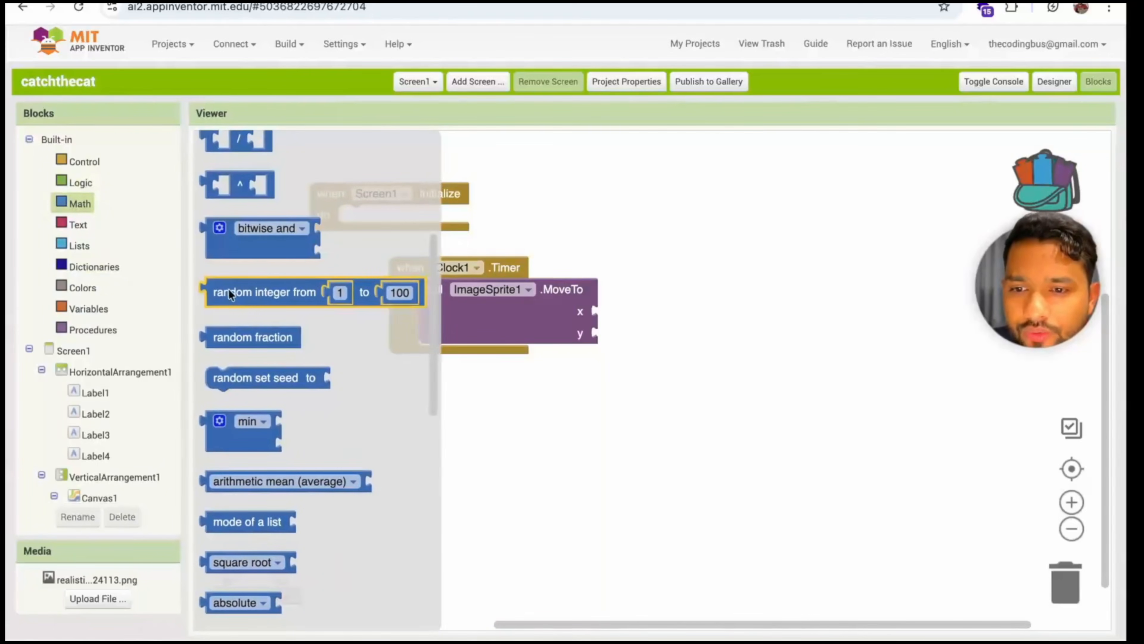
drag(228, 288, 624, 316)
click(731, 315)
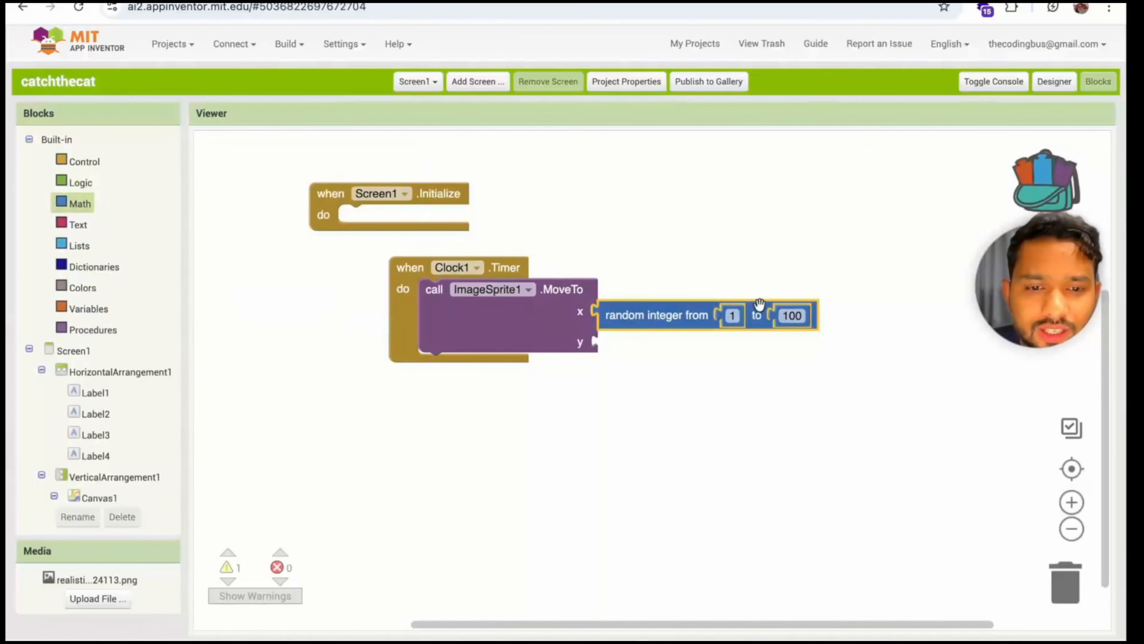
text(0)
click(781, 318)
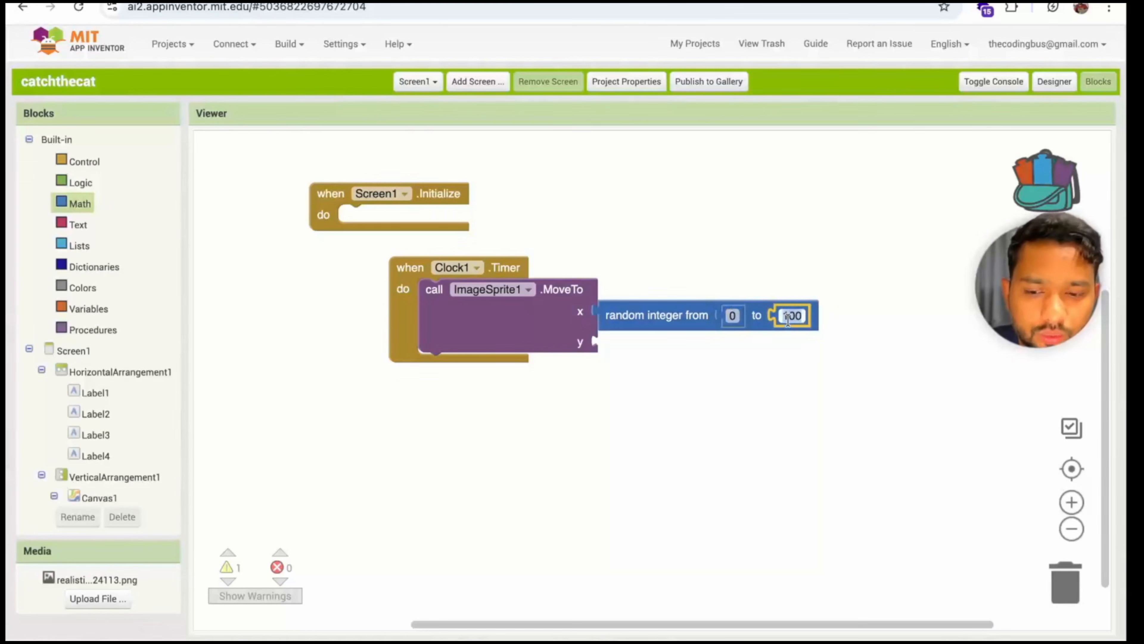
text(250)
click(706, 370)
Duplicate the random integer block and attach the copy to the y input of the MoveTo call
click(651, 318)
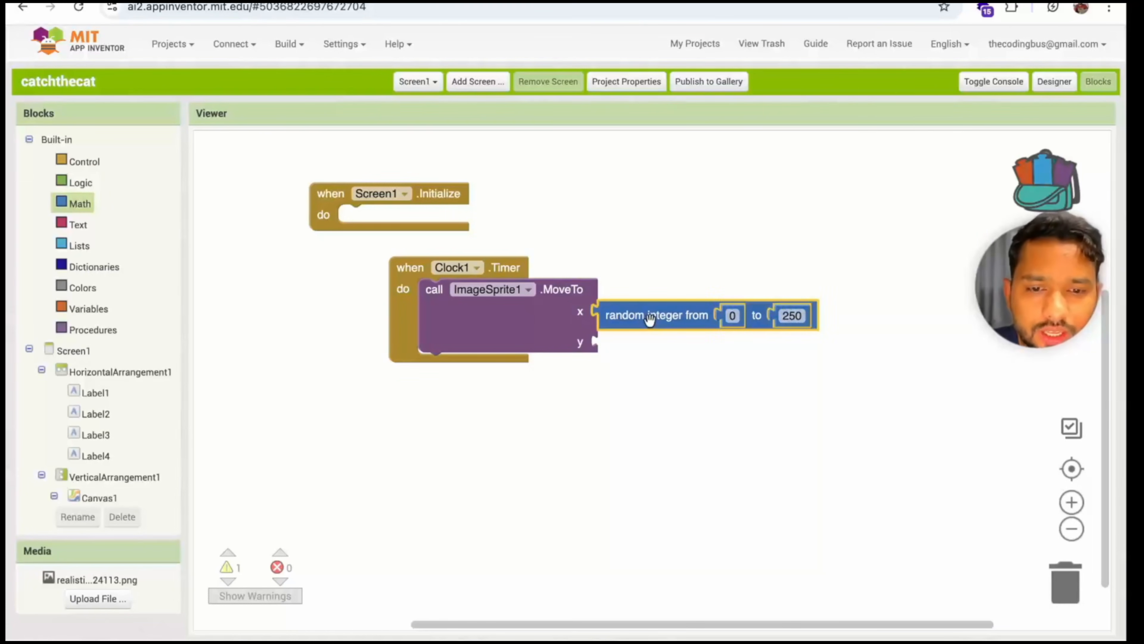
key(ctrl+c)
key(ctrl+v)
drag(665, 357, 644, 345)
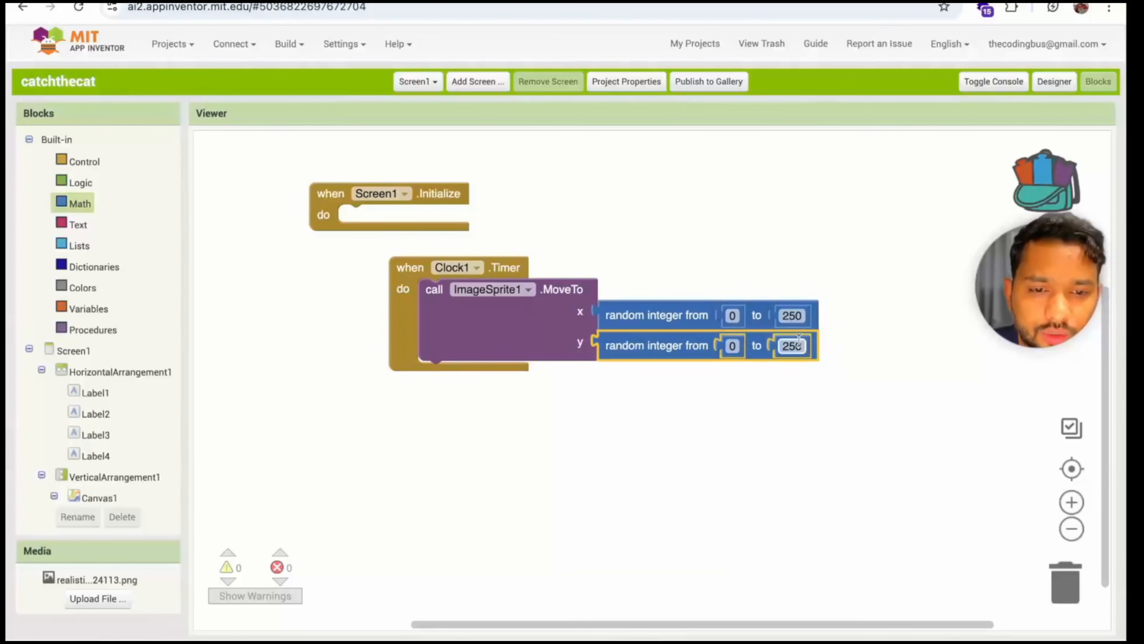
click(708, 461)
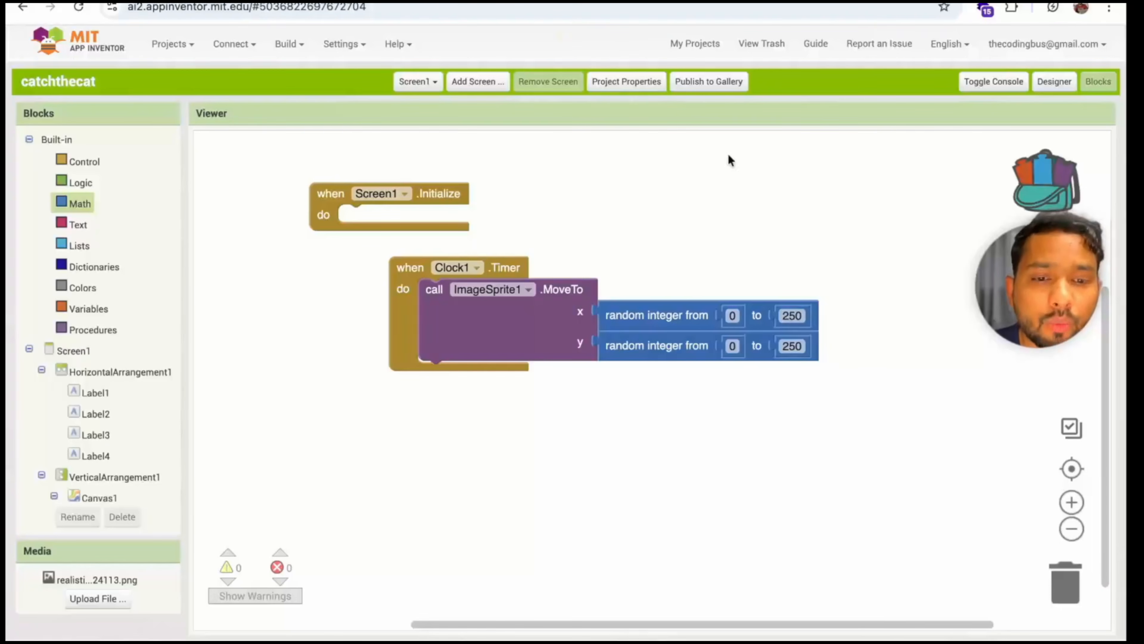
Switch to the Designer and set the cat sprite's X and Y positions to 0
click(1054, 81)
click(441, 405)
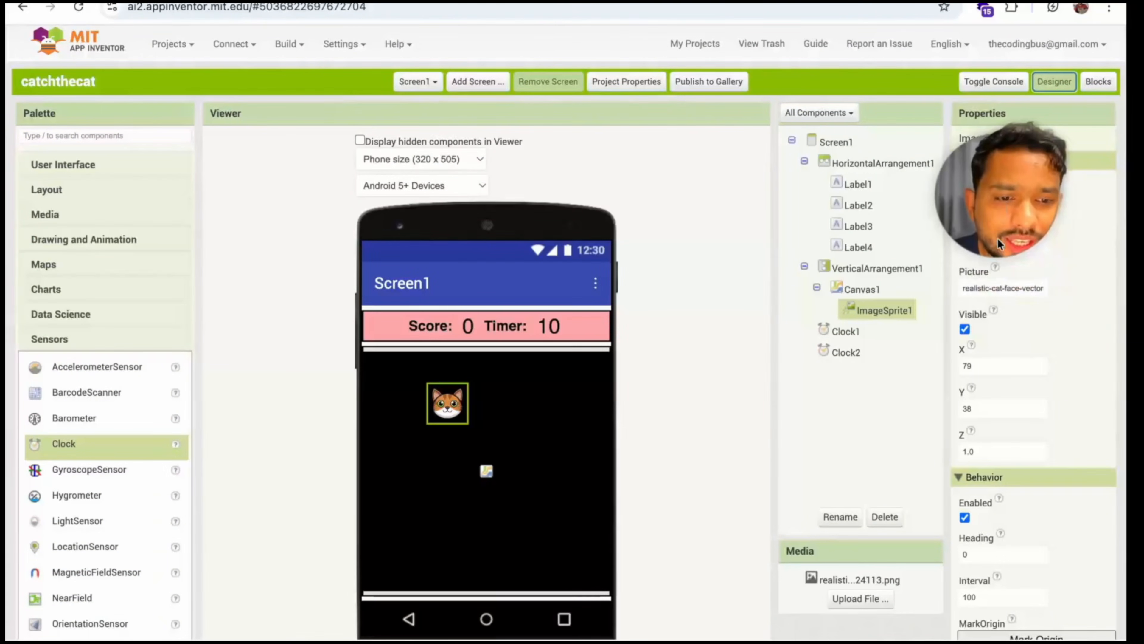
click(979, 367)
scroll(991, 343, down, 1)
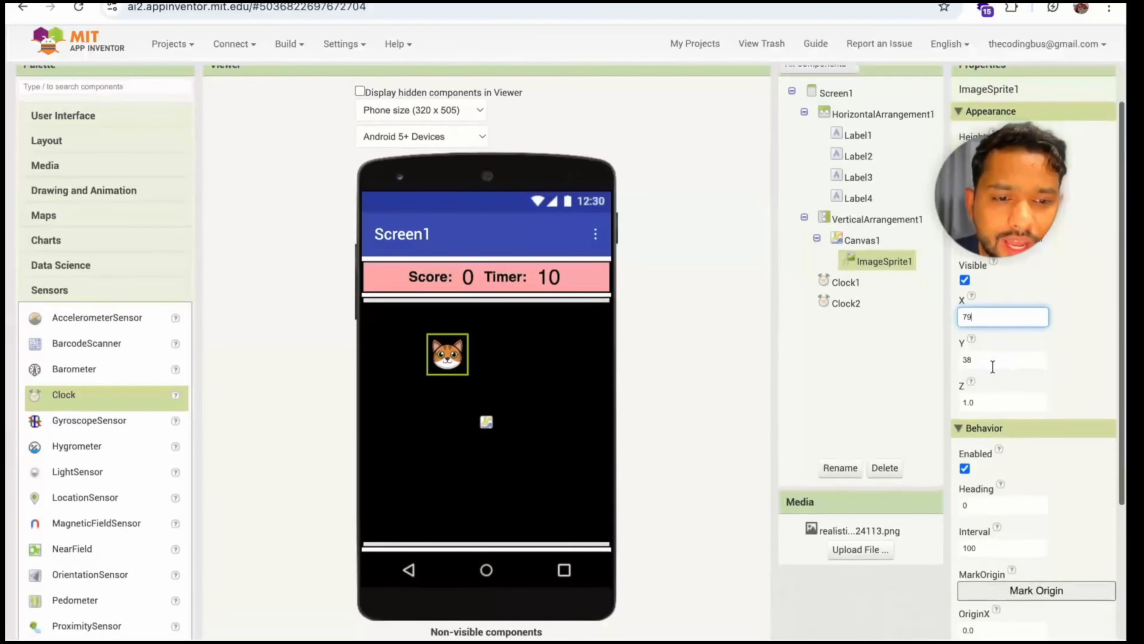
key(Tab)
double_click(993, 321)
text(0)
key(Return)
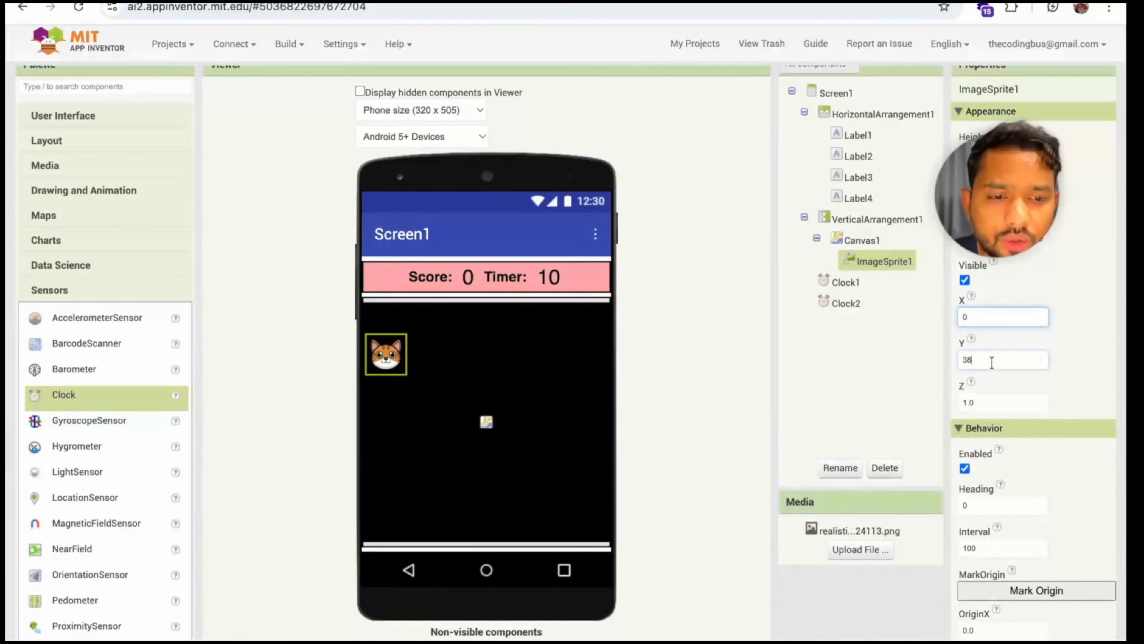
key(Tab)
text(0)
key(Return)
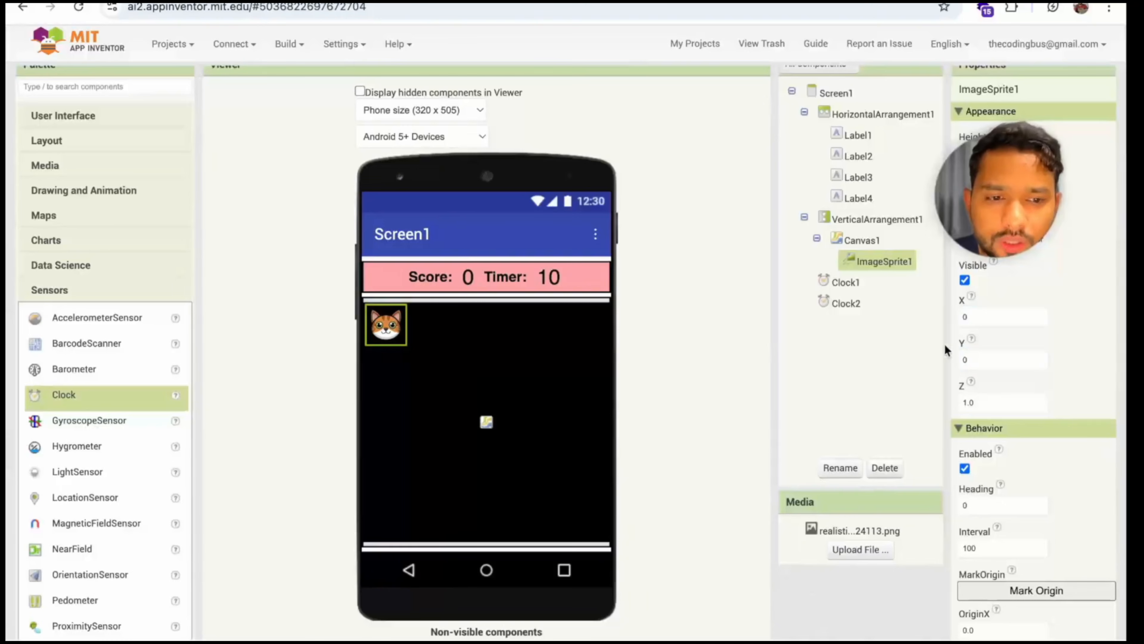
Set the cat sprite's X and Y positions to 100
double_click(973, 318)
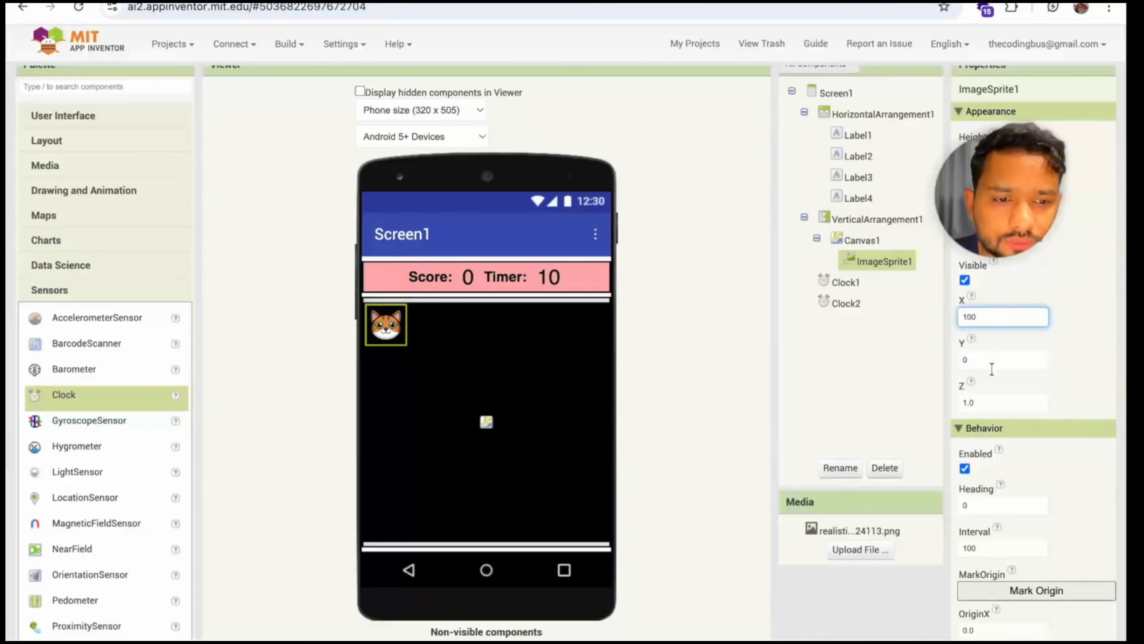
key(Tab)
key(Return)
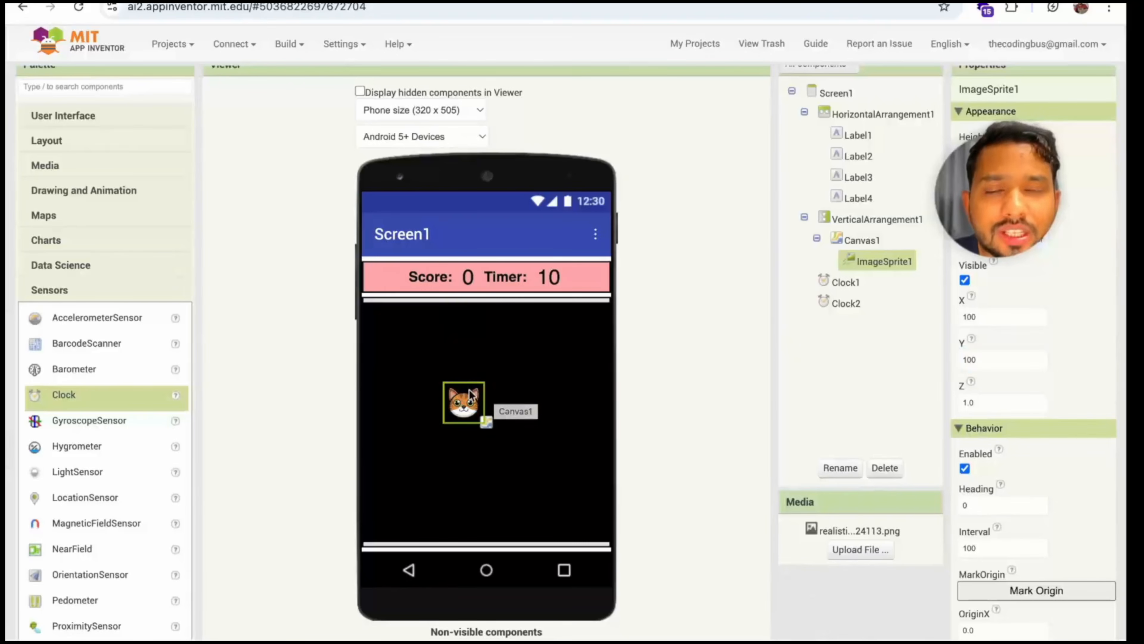
scroll(565, 346, up, 1)
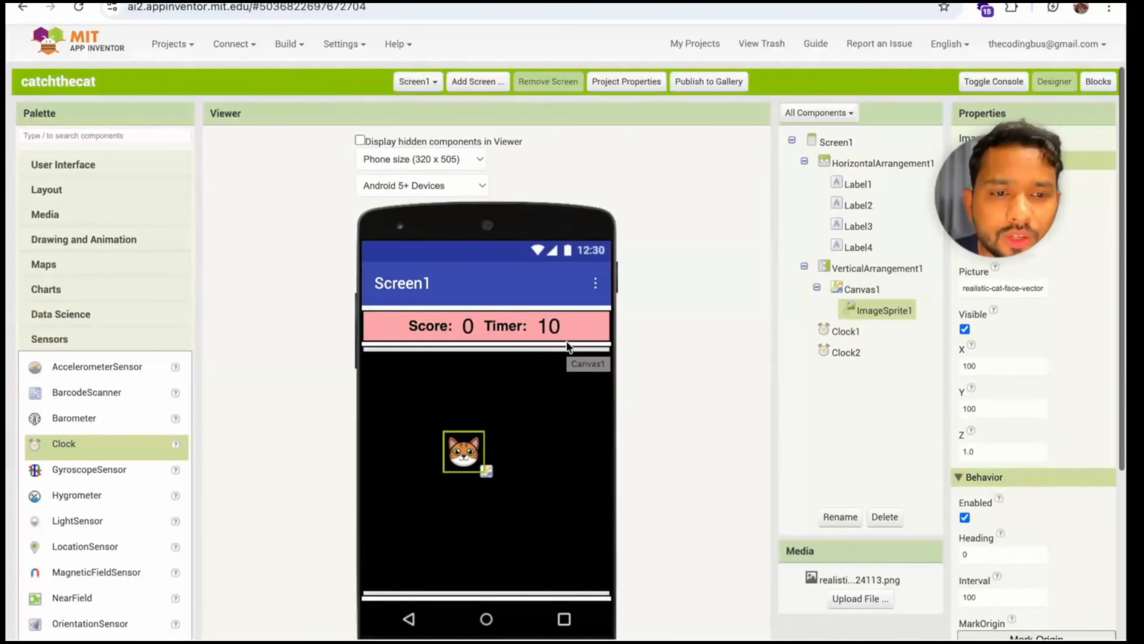
Delete the empty Screen1.Initialize block in the Blocks editor and move the Clock1.Timer block into its place
click(1096, 83)
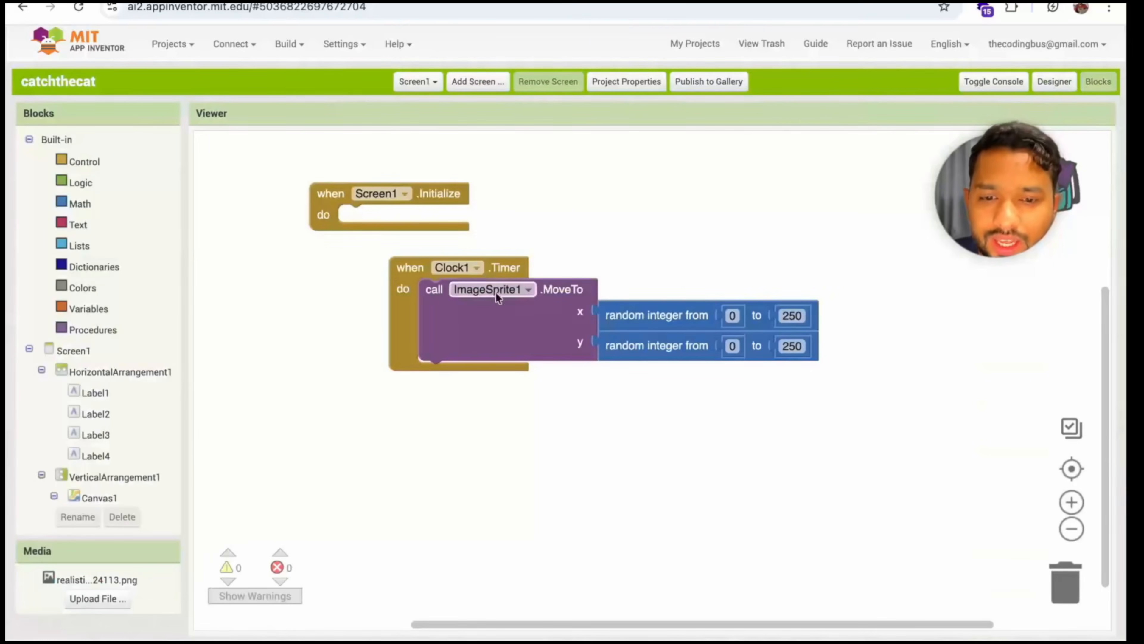
click(332, 216)
key(Delete)
drag(410, 286, 312, 222)
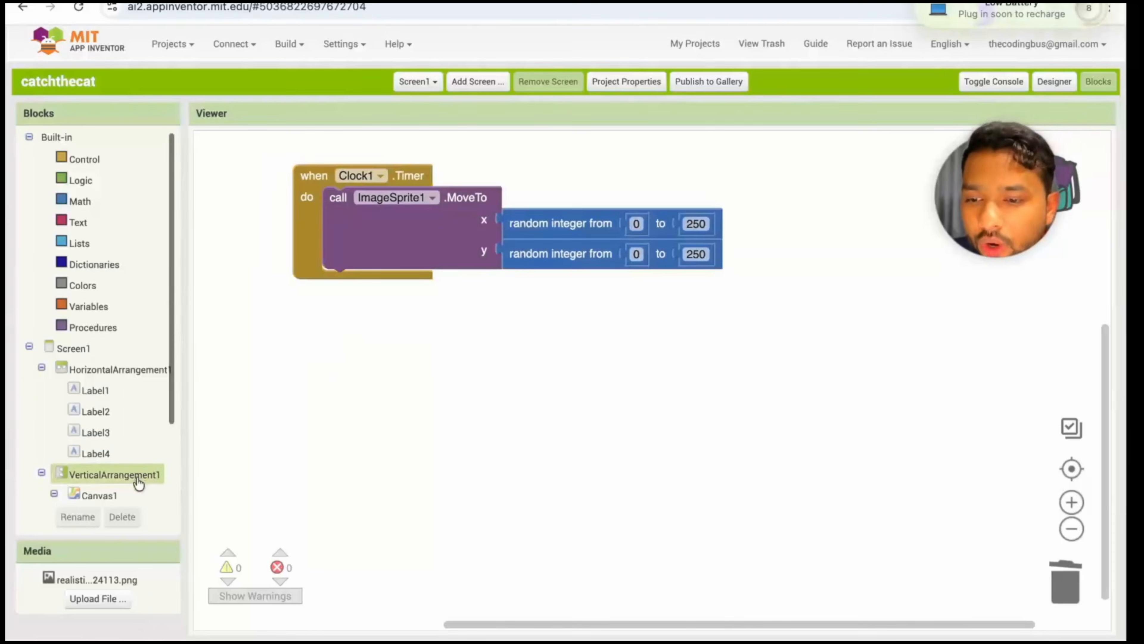
Place a "when ImageSprite1.Touched" event block below the Clock1.Timer block
scroll(123, 470, down, 3)
click(116, 434)
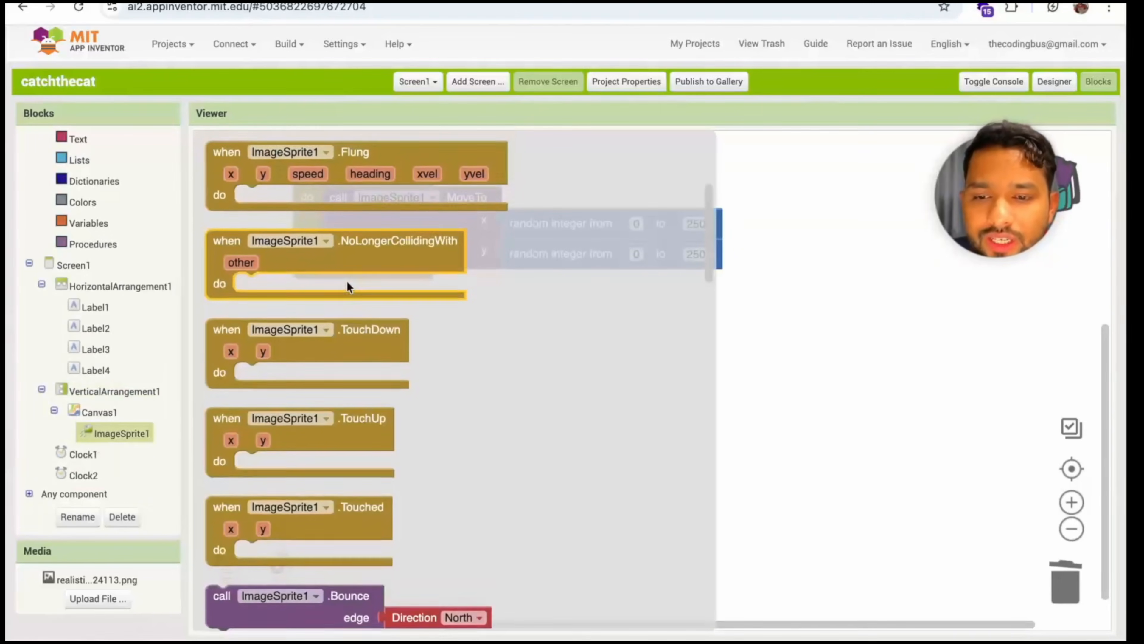
scroll(347, 280, down, 3)
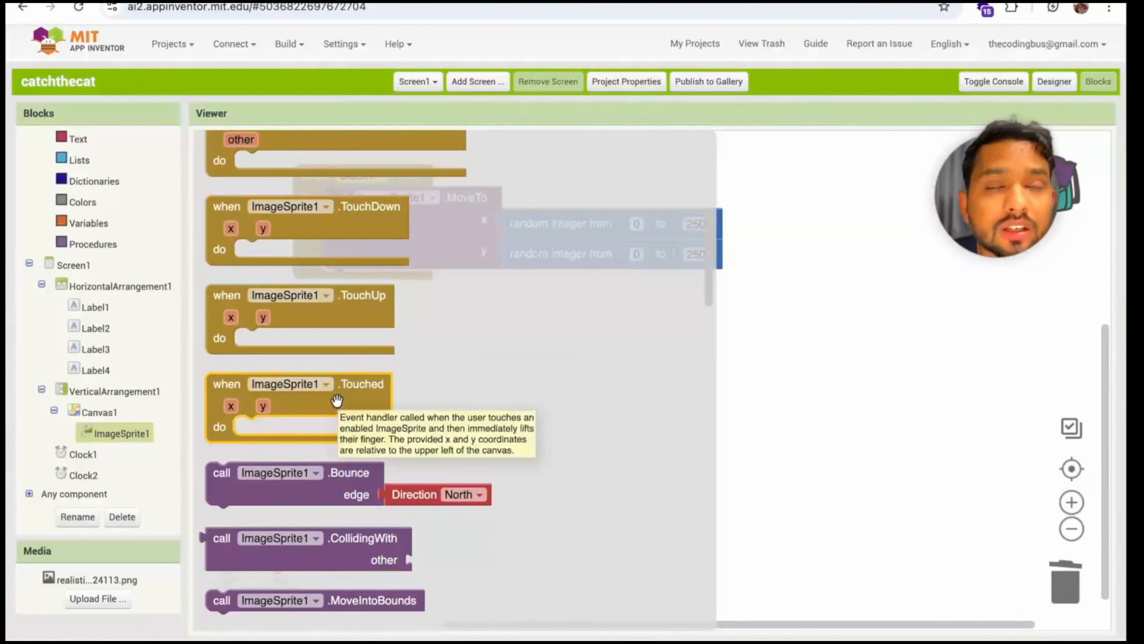
scroll(337, 400, up, 10)
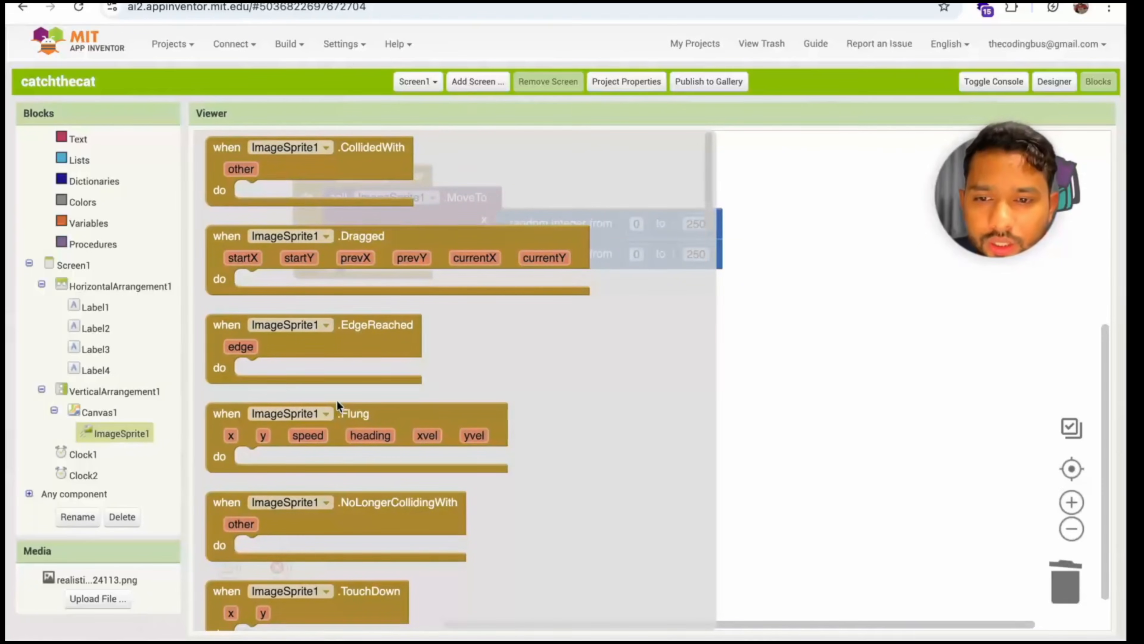
scroll(392, 327, down, 8)
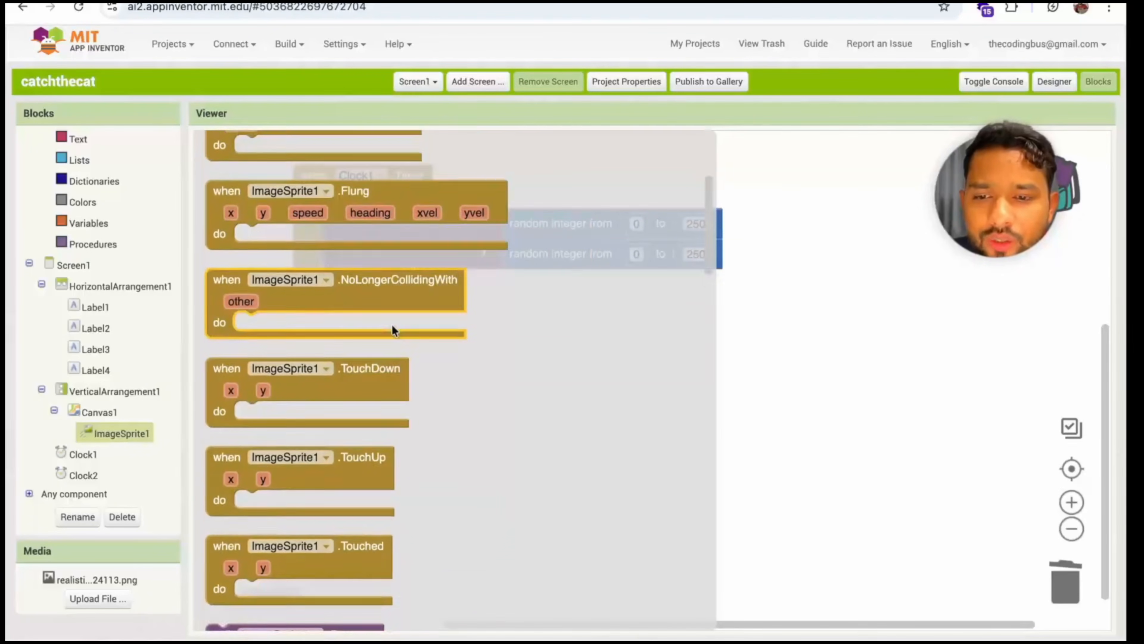
scroll(392, 322, down, 4)
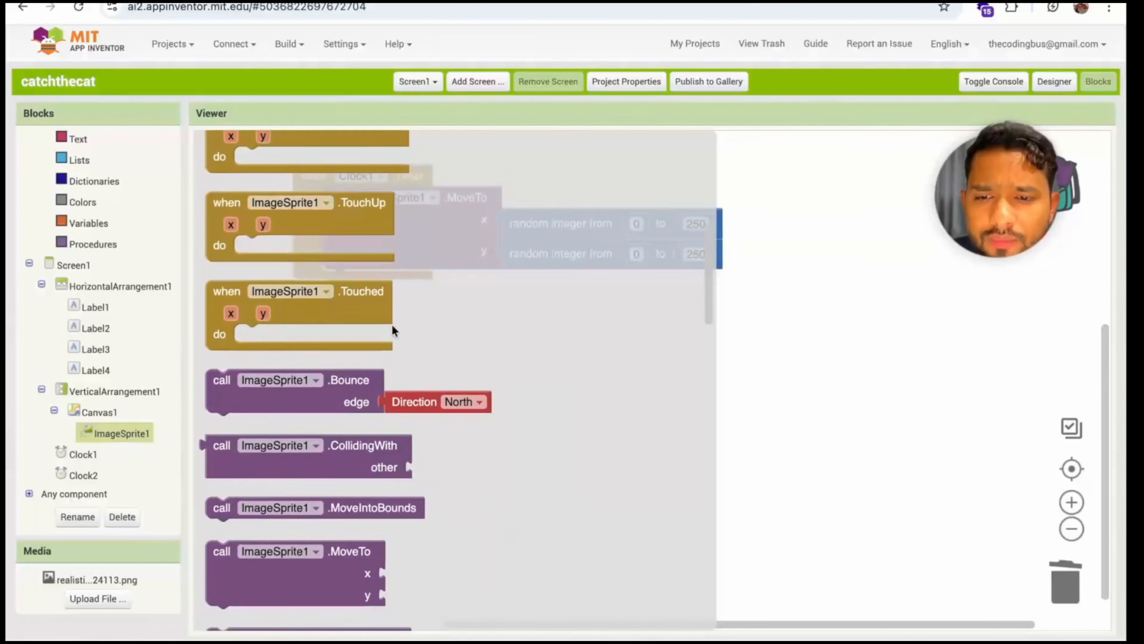
drag(356, 302, 447, 348)
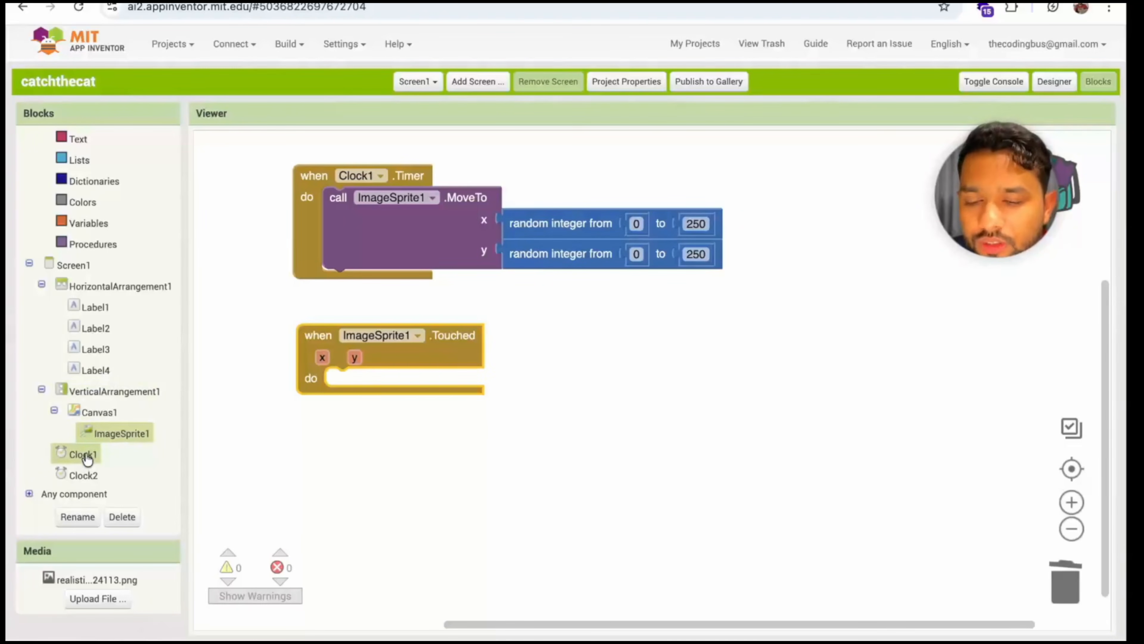
Select the score label in the Designer to identify it, and add a "set Label2.Text to" block inside the ImageSprite1.Touched event
click(1046, 82)
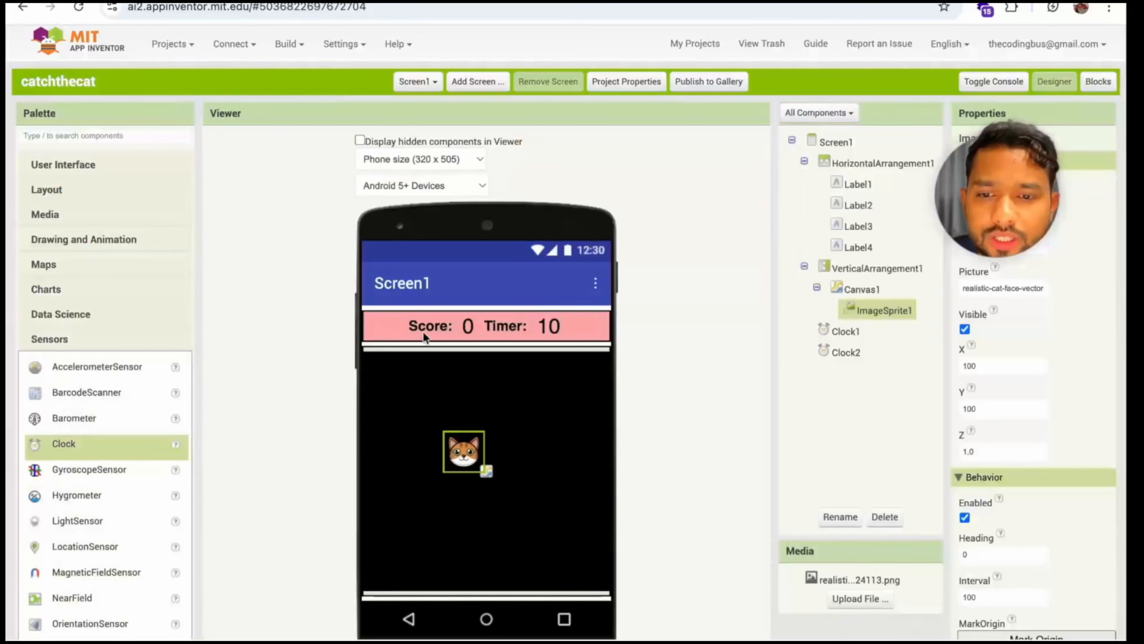
click(470, 324)
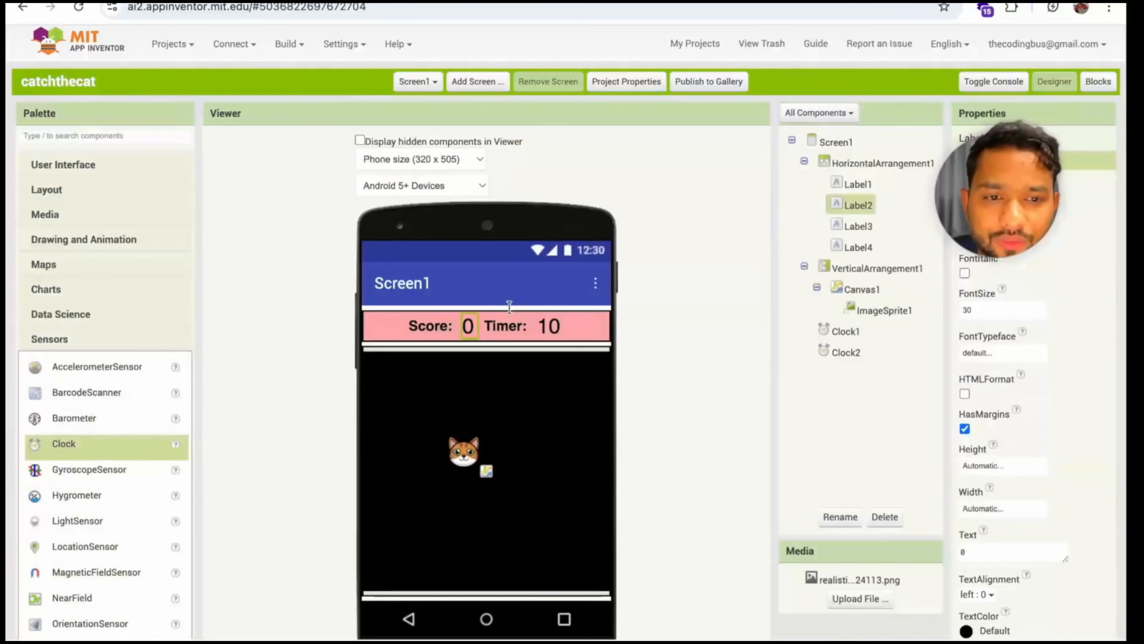
click(1098, 82)
click(92, 413)
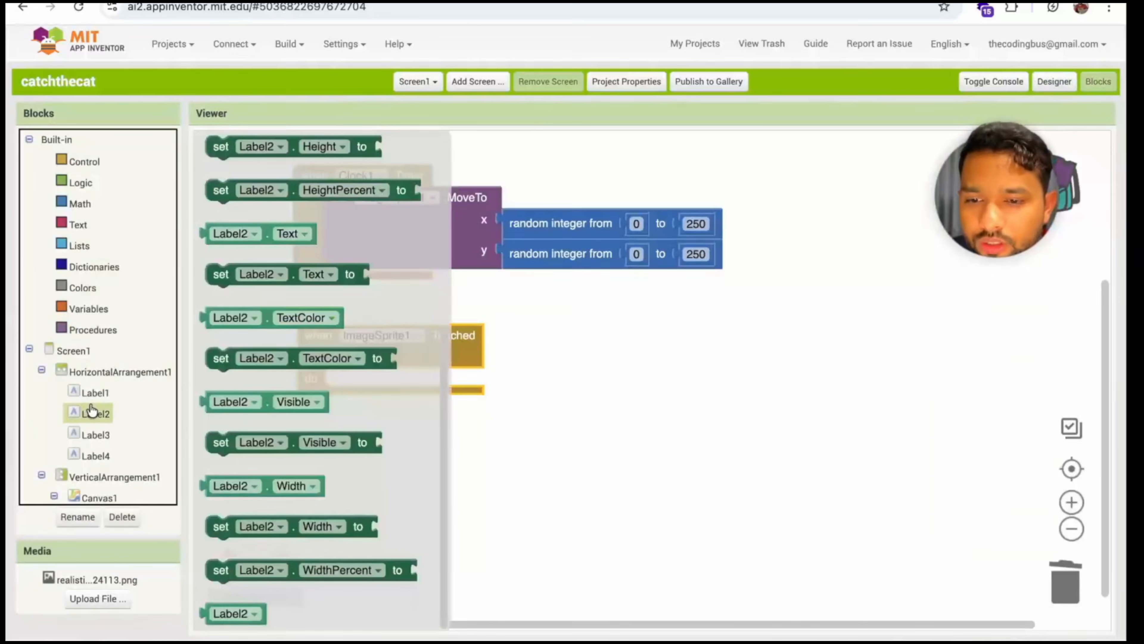
drag(227, 271, 351, 397)
Attach an addition block to the Label2.Text setter and fill its first operand with the Label2.Text value
click(79, 204)
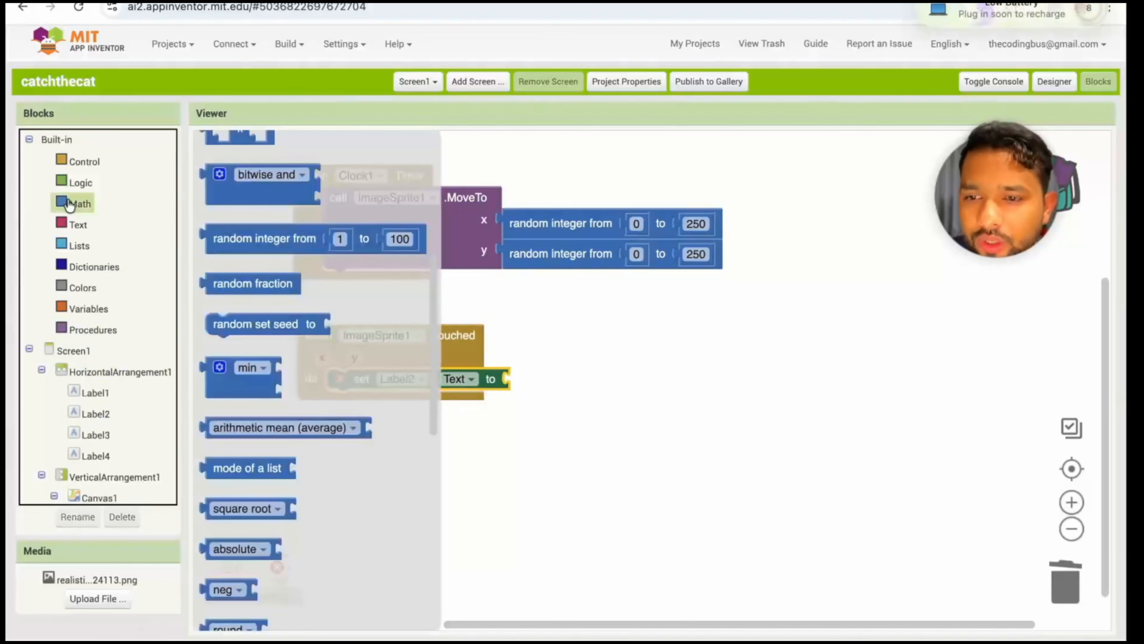
scroll(295, 217, up, 5)
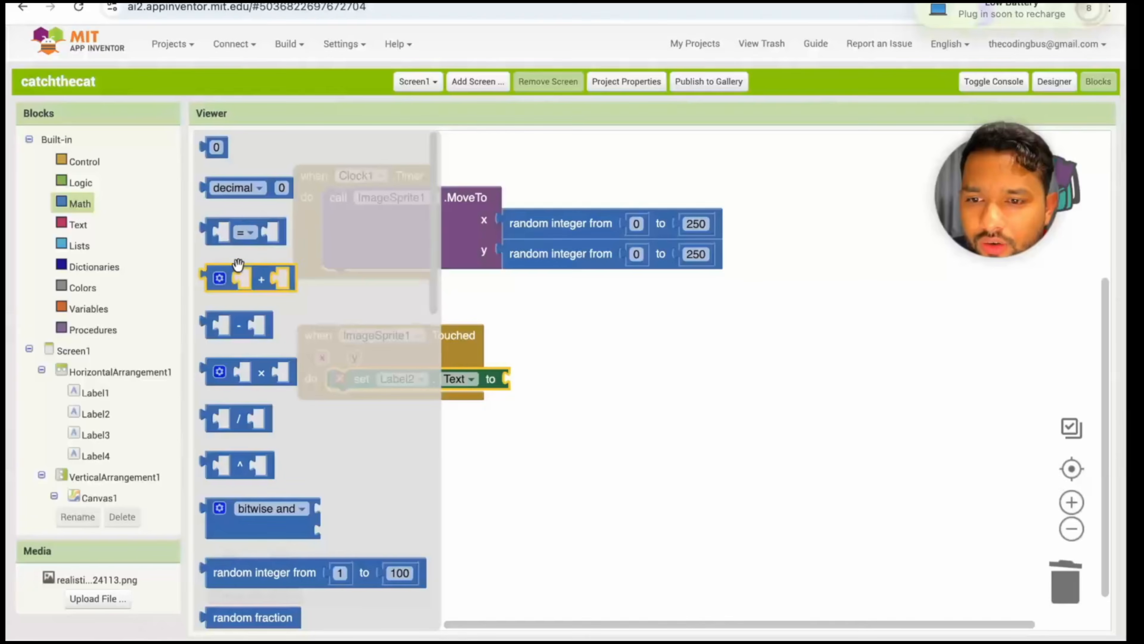
drag(238, 273, 550, 367)
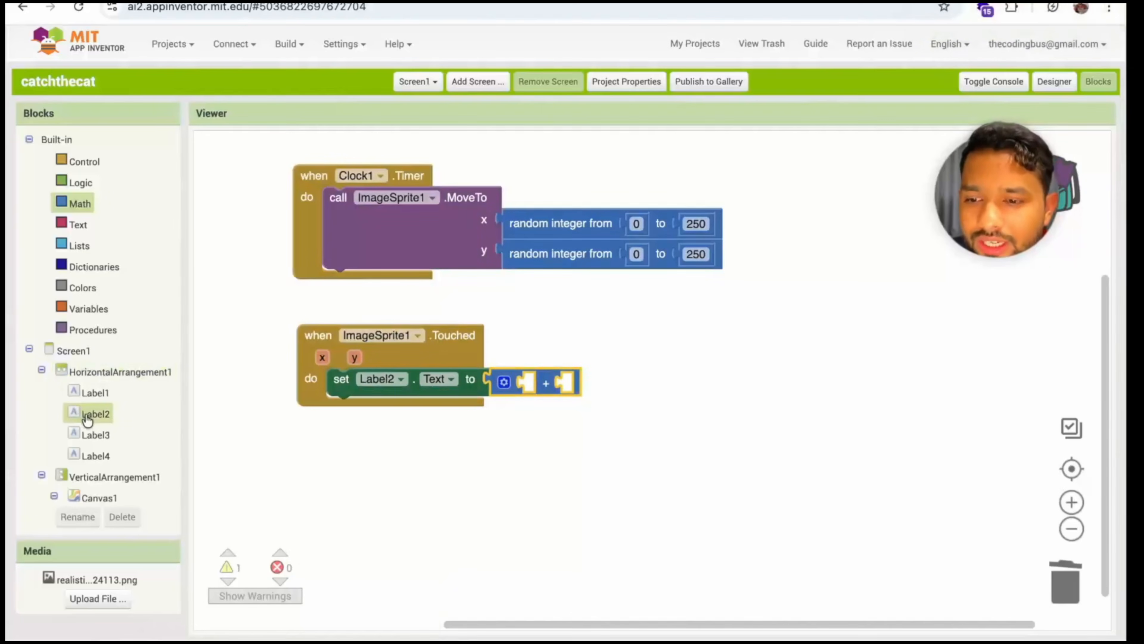
click(88, 417)
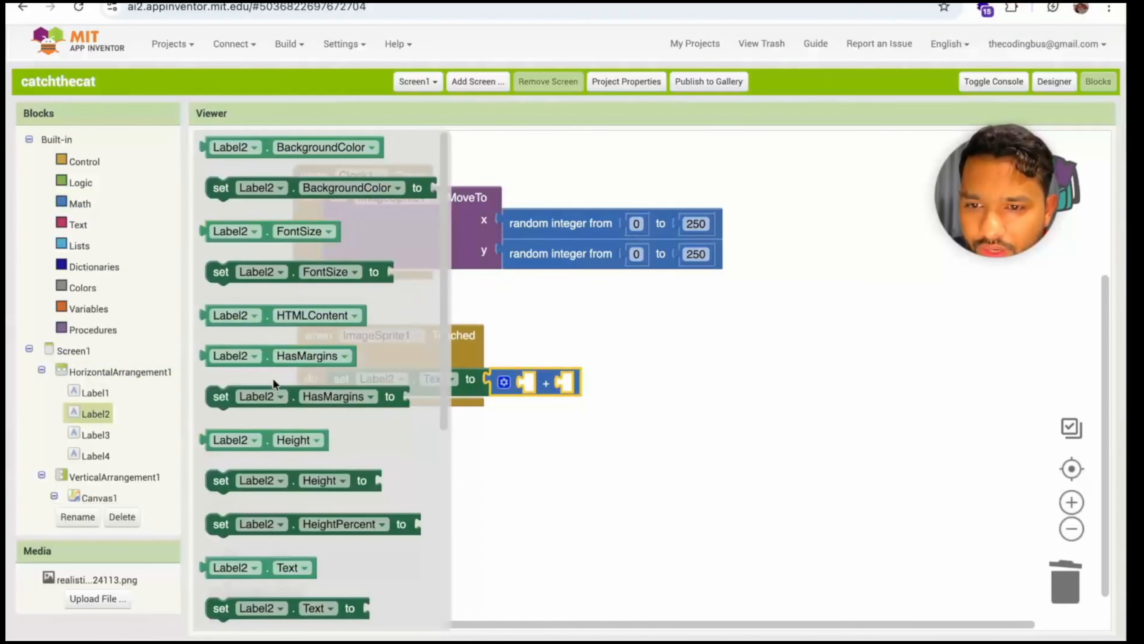
scroll(273, 378, down, 3)
drag(224, 417, 556, 405)
Add a number block with the value 10 as the second operand of the score addition
click(80, 204)
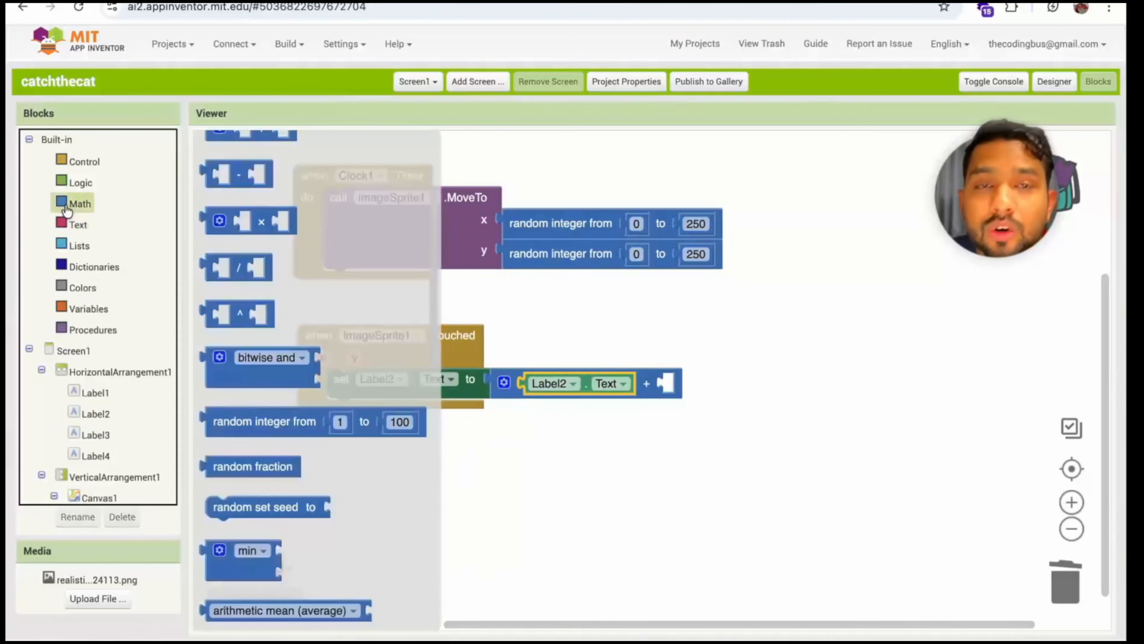
drag(216, 150, 674, 383)
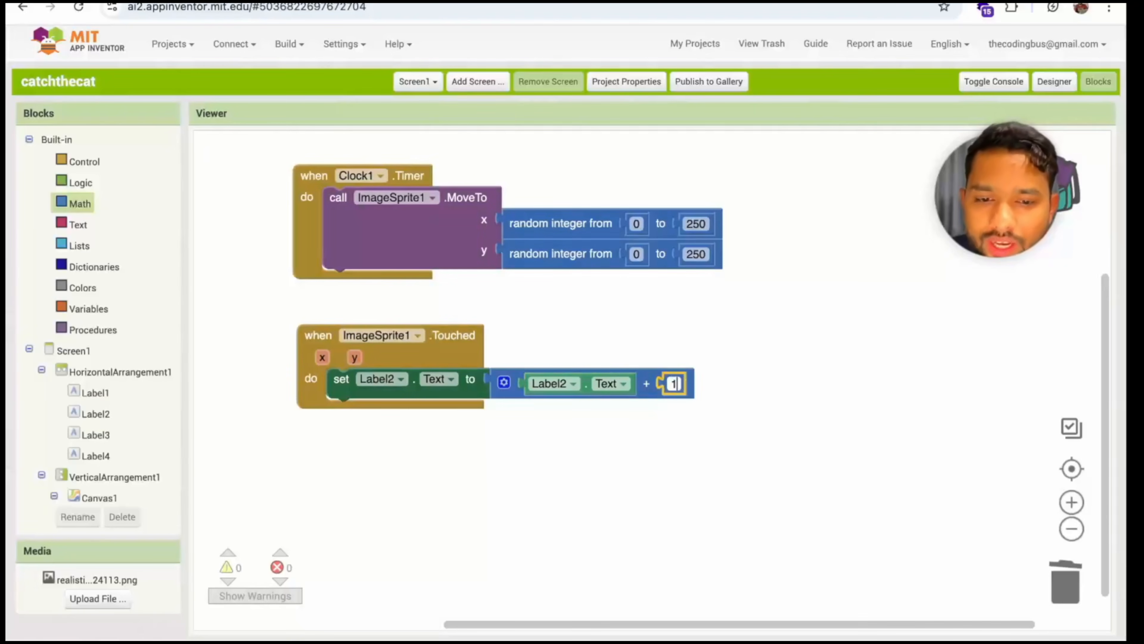
text(10)
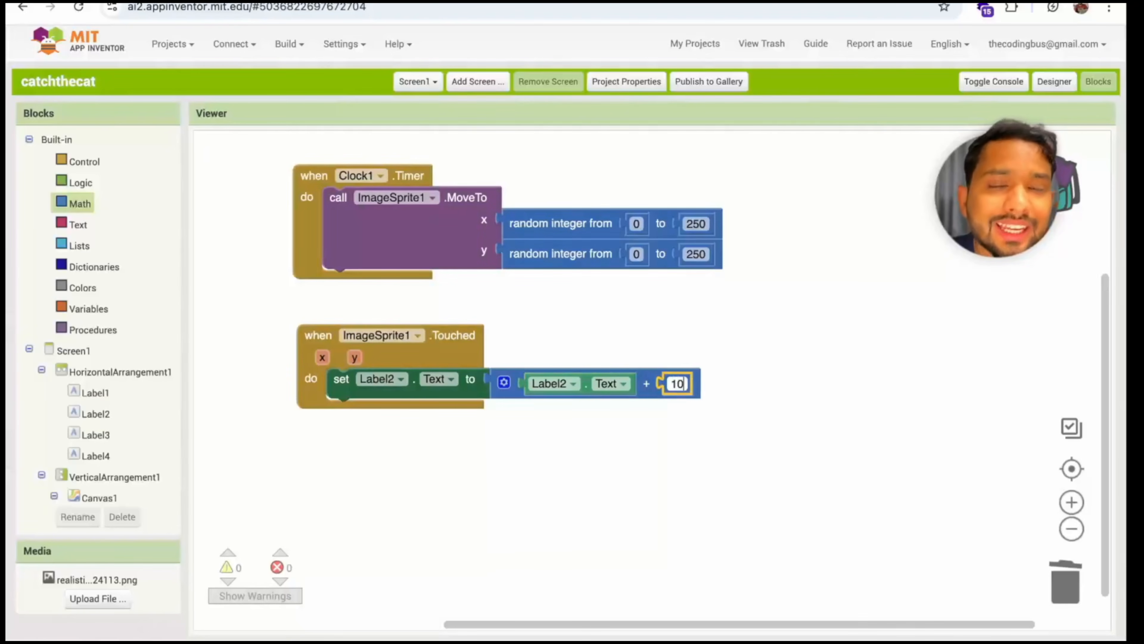
click(742, 436)
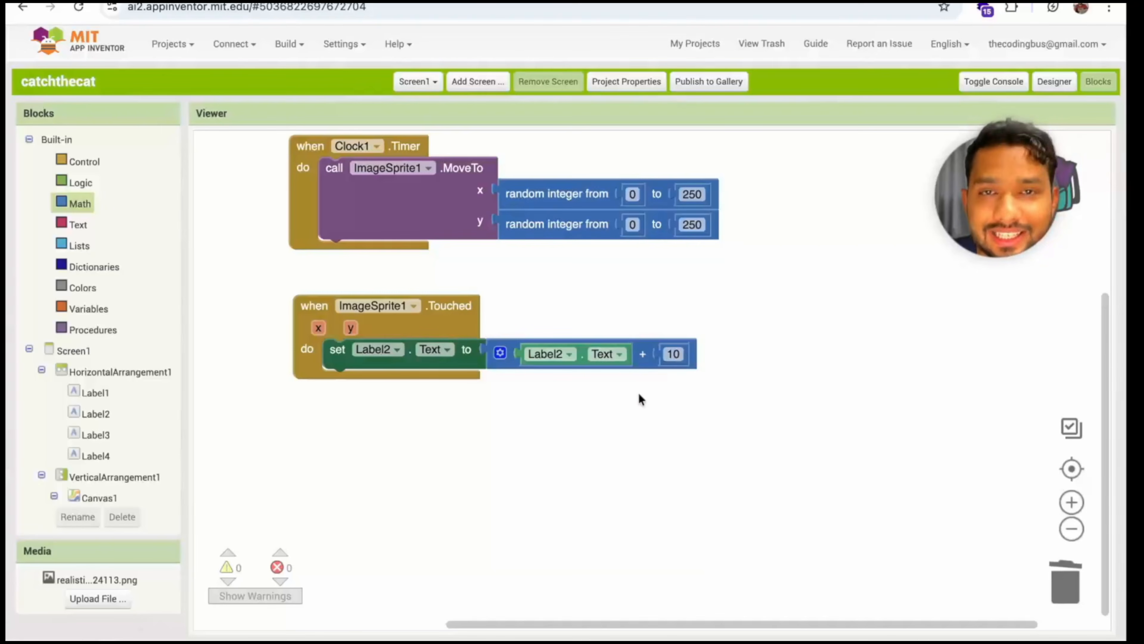
Select the timer value label in the Designer to identify it, and place a "when Clock2.Timer" event block below the ImageSprite1.Touched block
click(1046, 85)
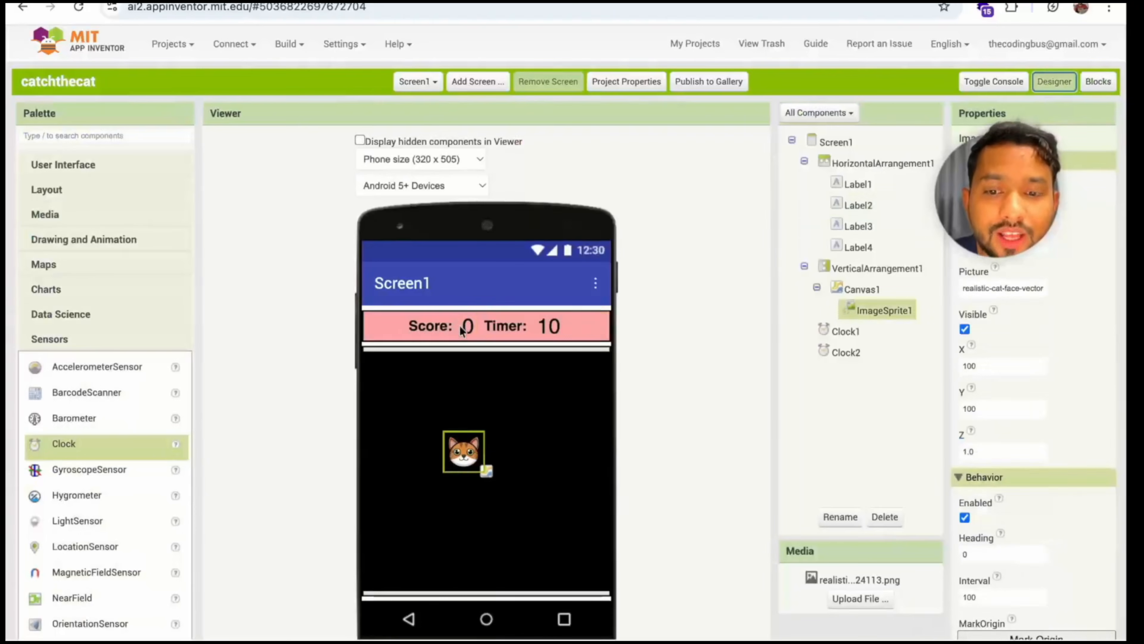
click(550, 316)
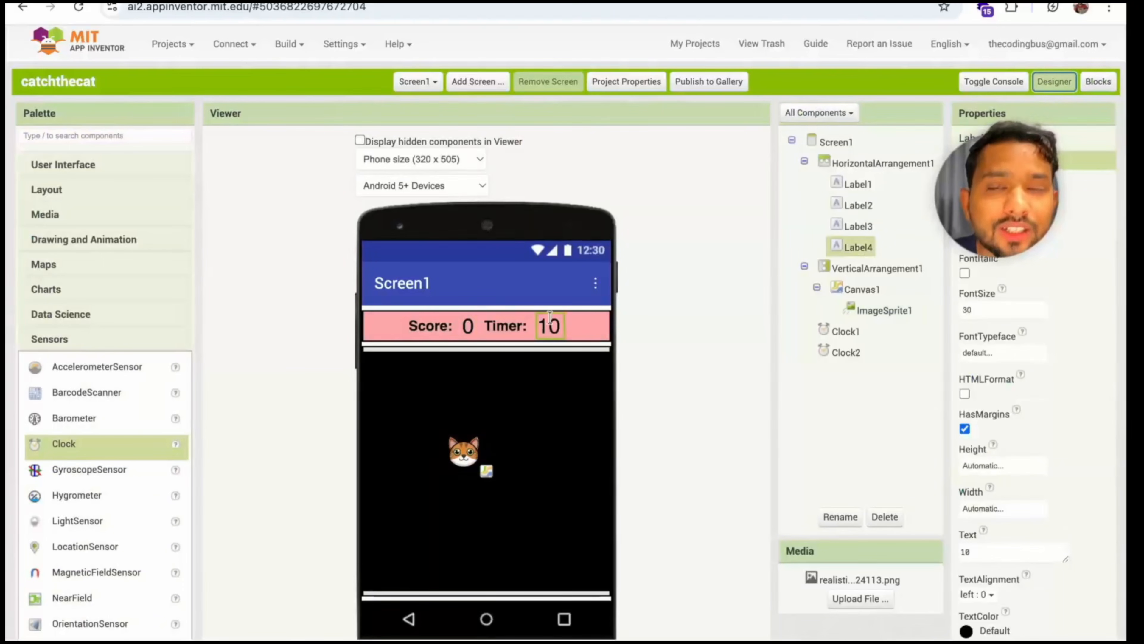
click(1103, 82)
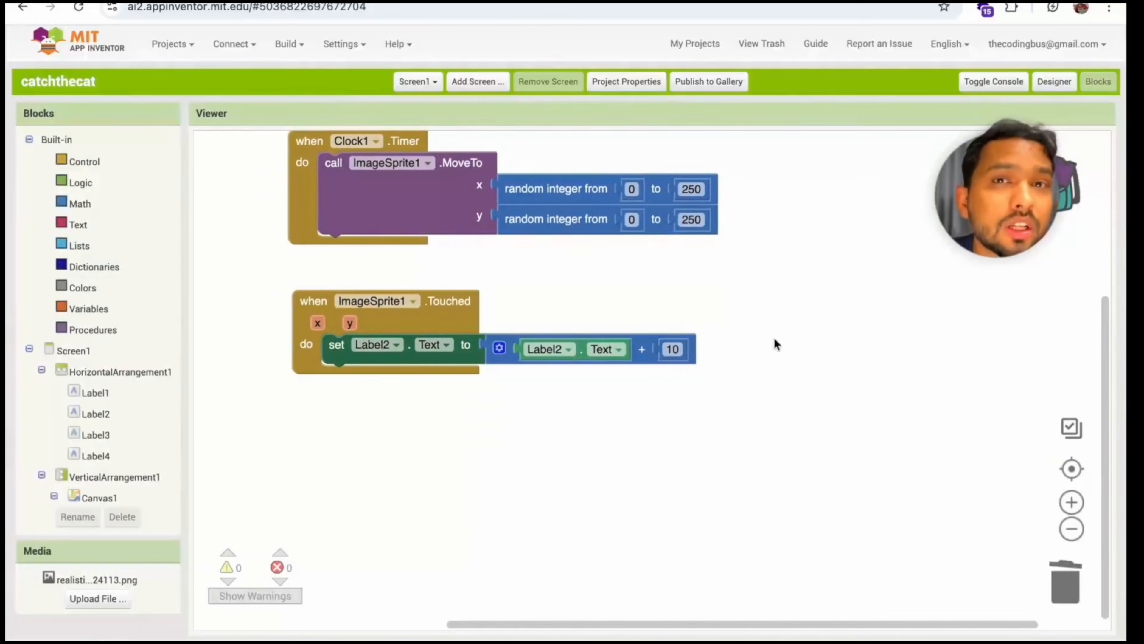
scroll(104, 451, down, 2)
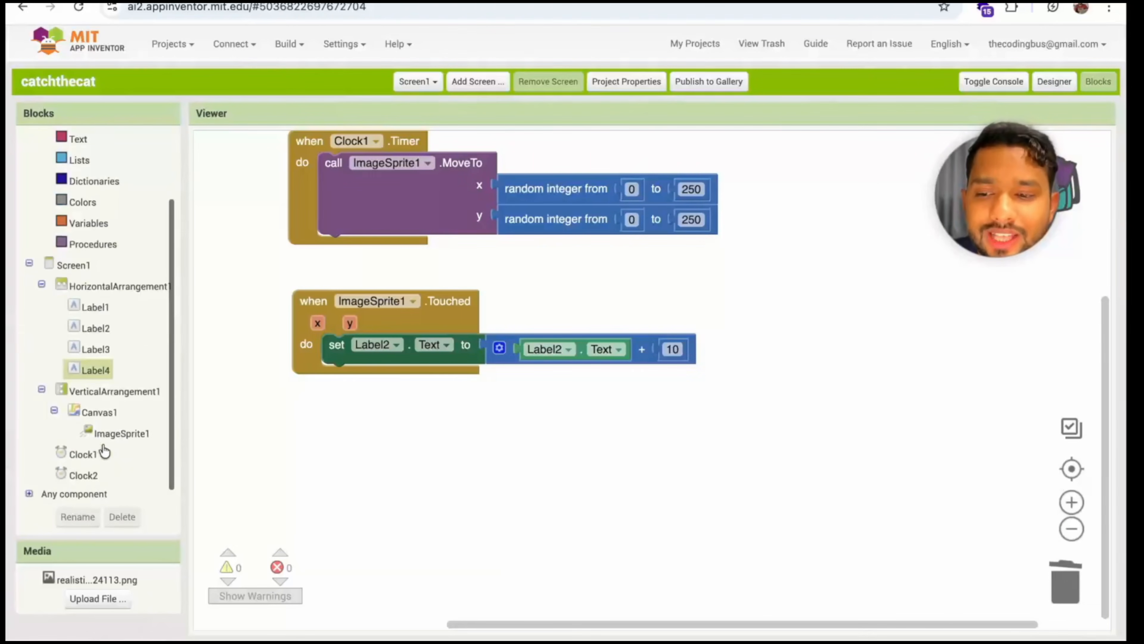
click(1052, 82)
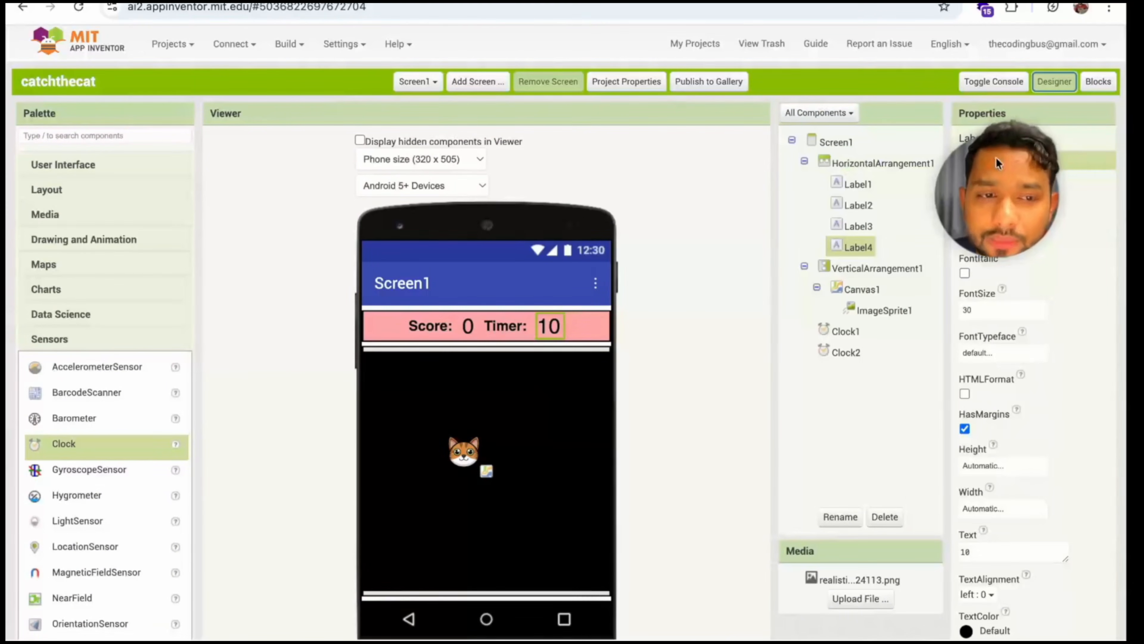
click(1102, 82)
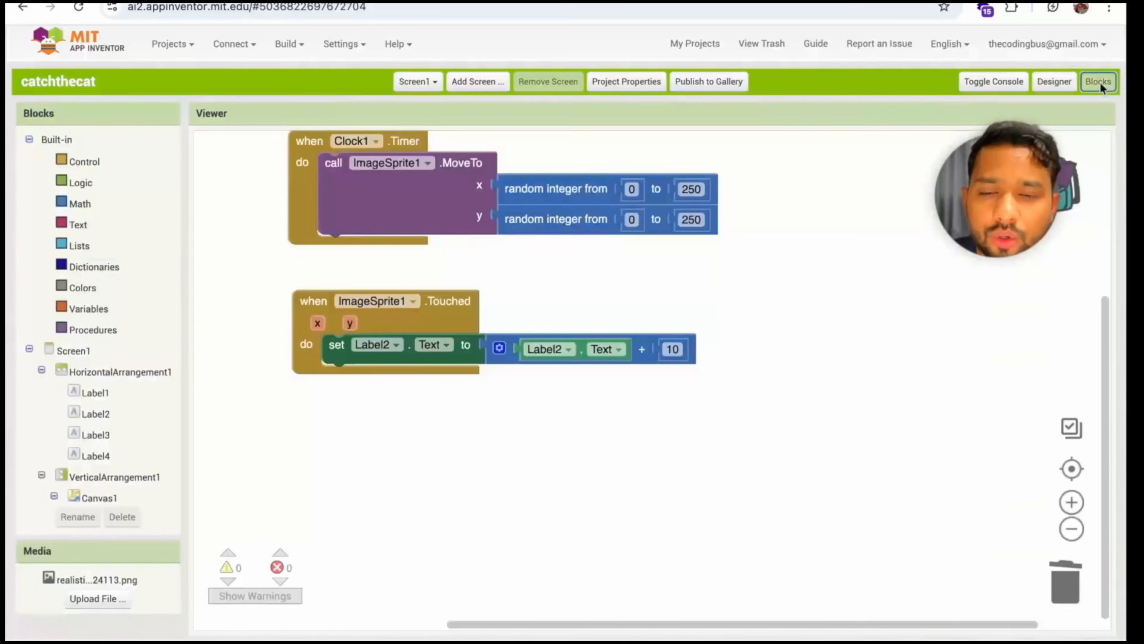
scroll(85, 477, down, 2)
click(84, 477)
click(225, 140)
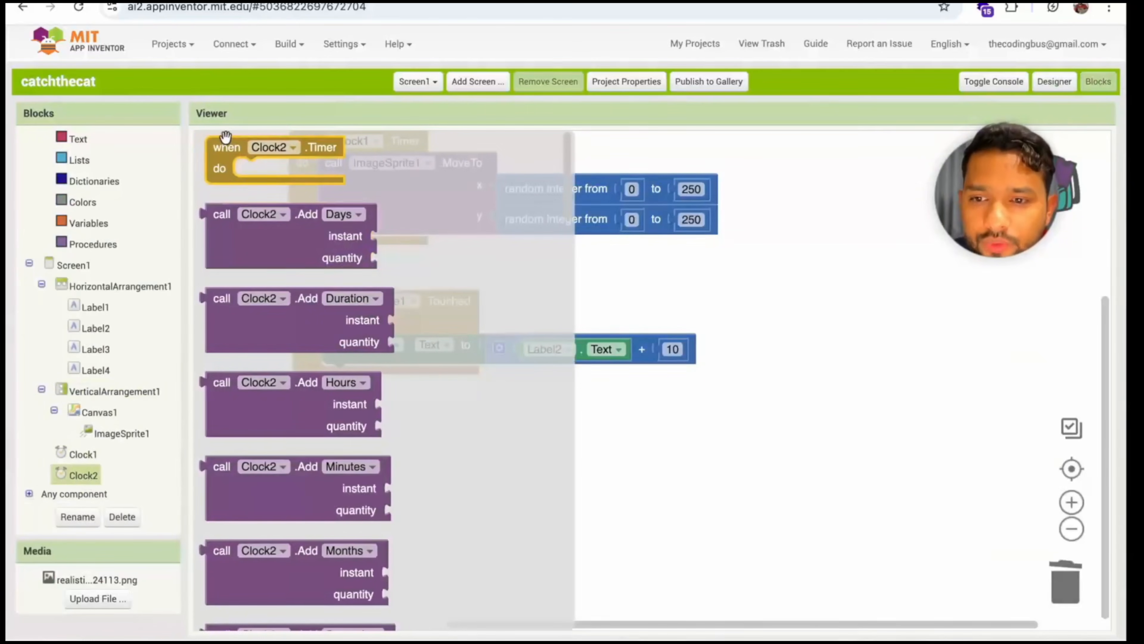
drag(225, 136, 315, 399)
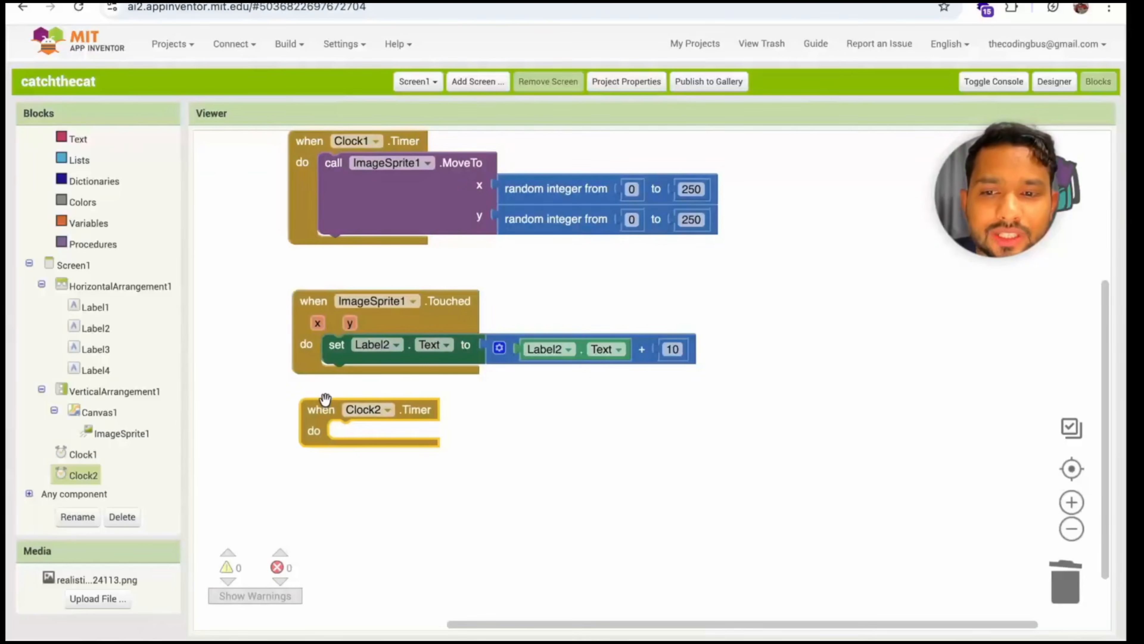
scroll(683, 409, down, 1)
scroll(617, 406, up, 1)
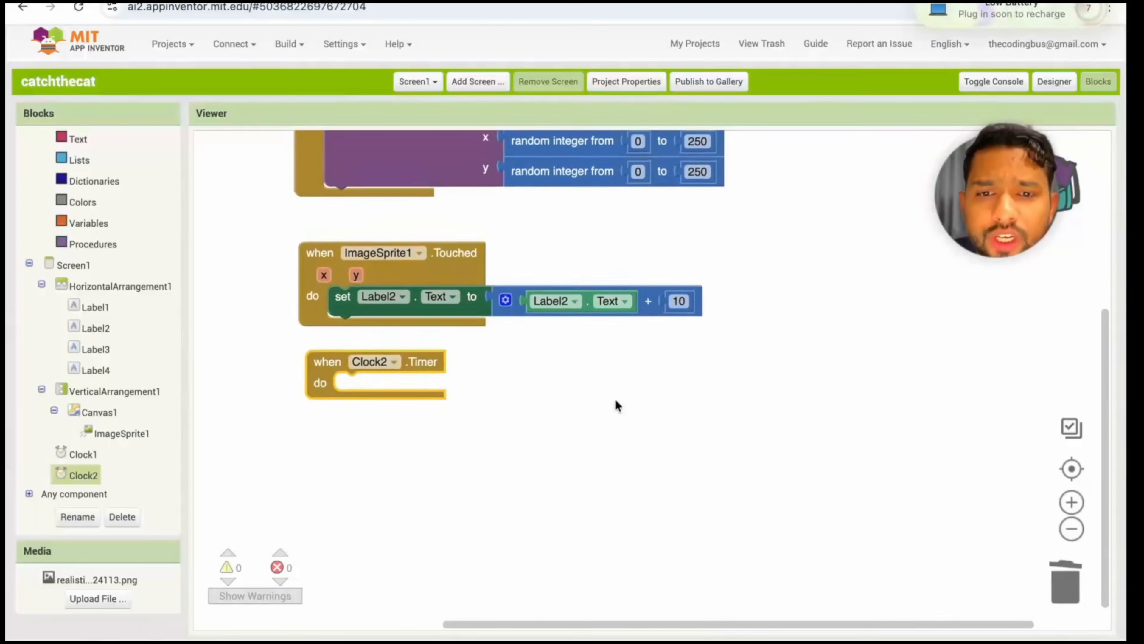
Add a "set Label4.Text to" block inside the Clock2.Timer event and attach a subtraction block to it
click(1054, 83)
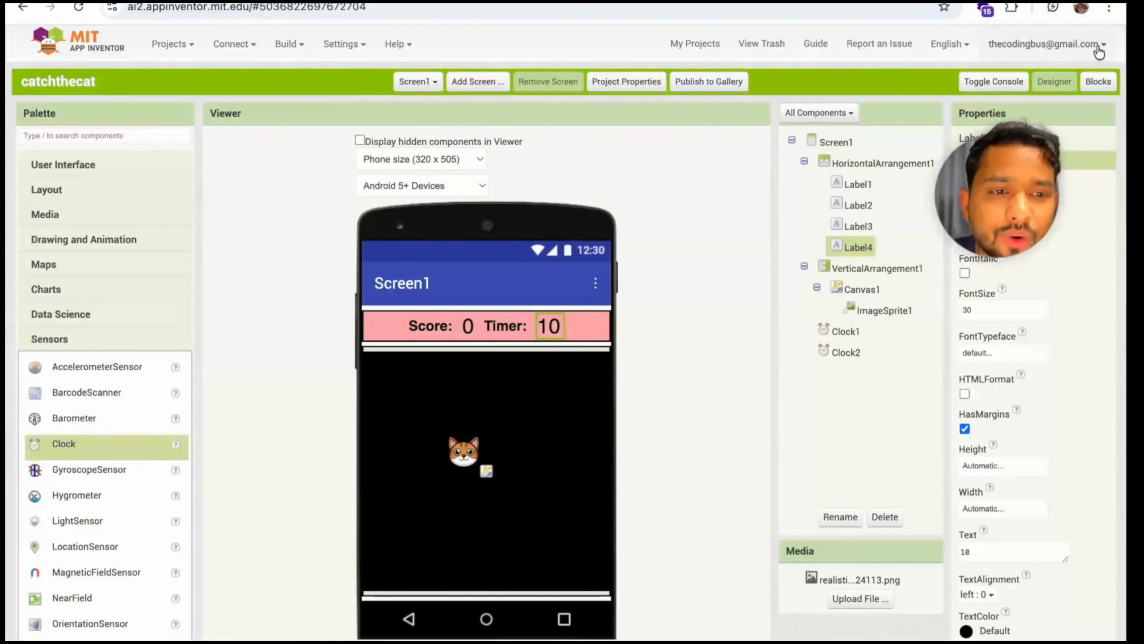
click(1098, 81)
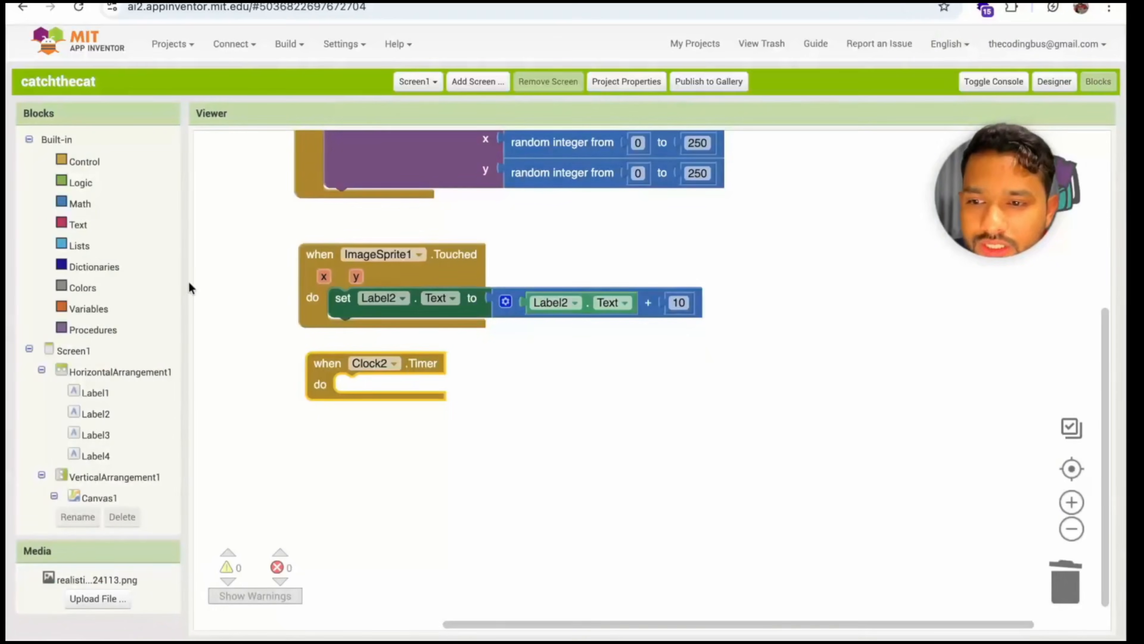
click(80, 204)
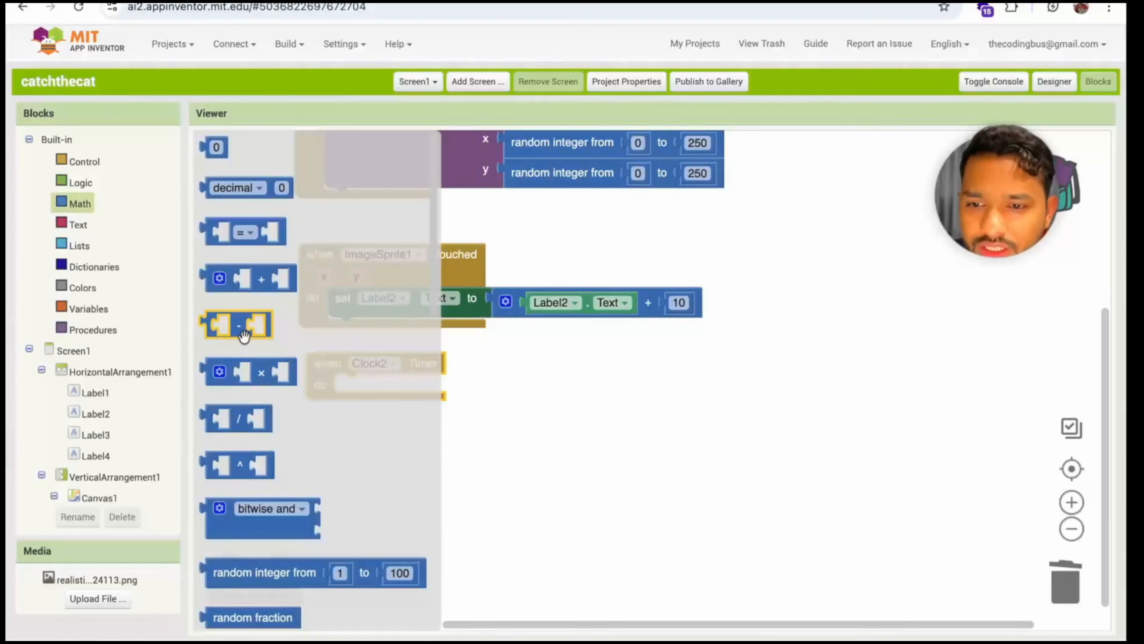
drag(244, 335, 592, 416)
click(93, 455)
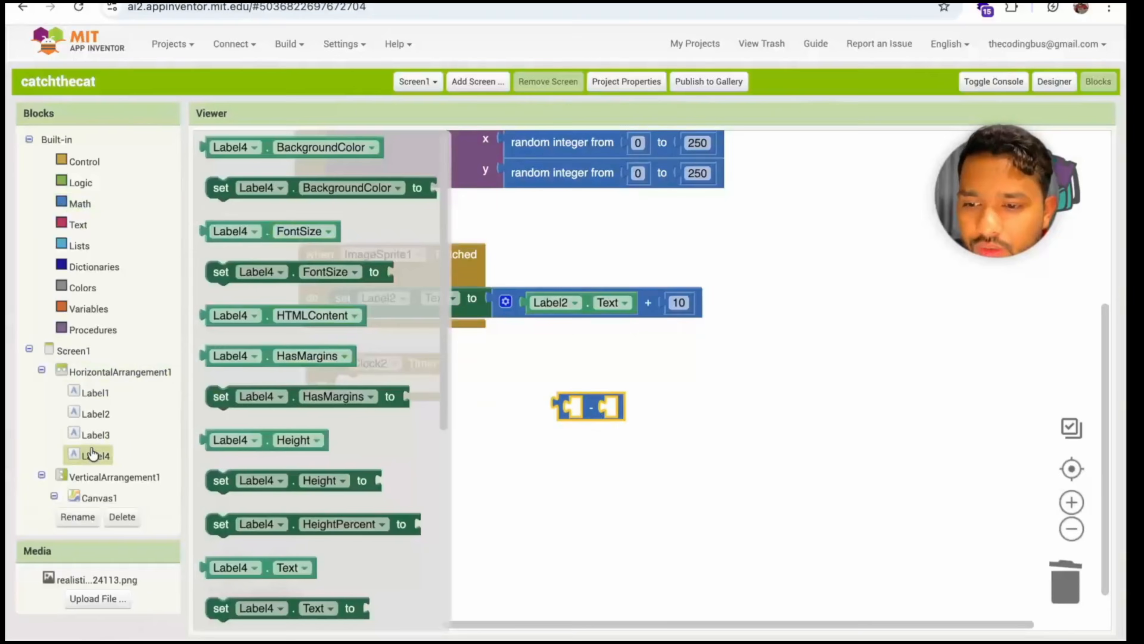
scroll(342, 428, down, 3)
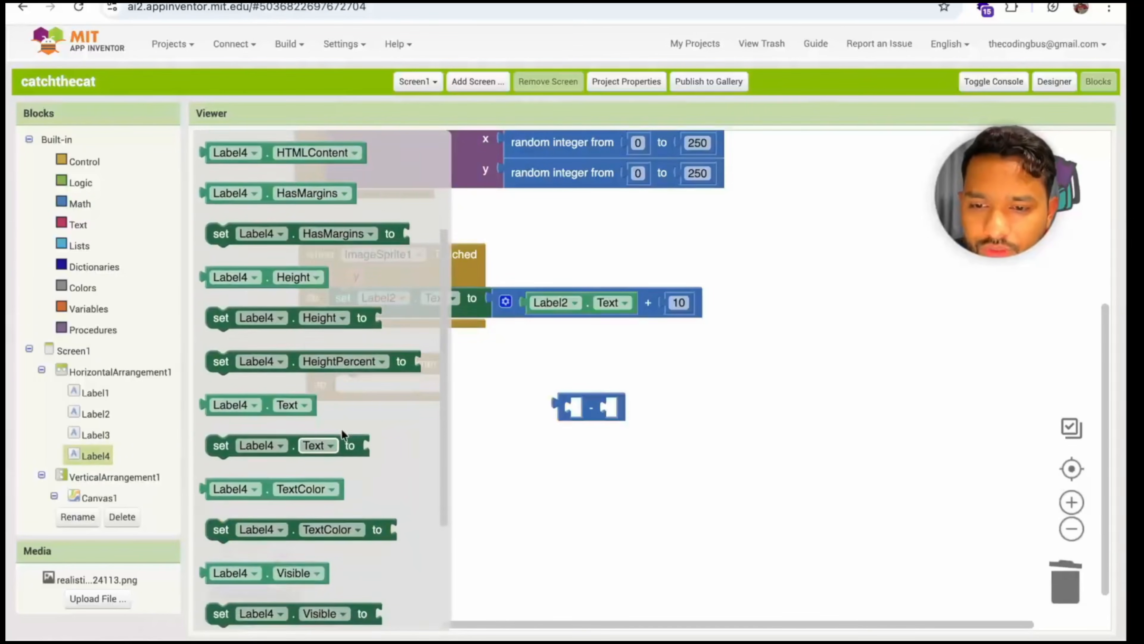
scroll(342, 432, down, 1)
drag(235, 426, 355, 387)
drag(572, 409, 539, 378)
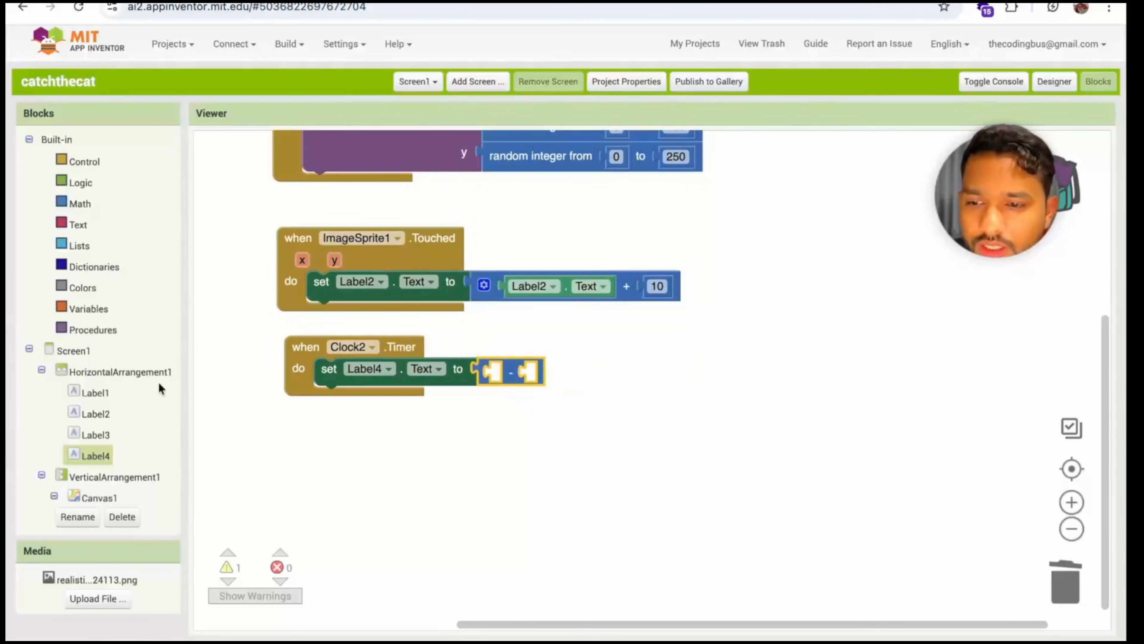
Fill the subtraction with the Label4.Text value minus a number block set to 1
click(88, 457)
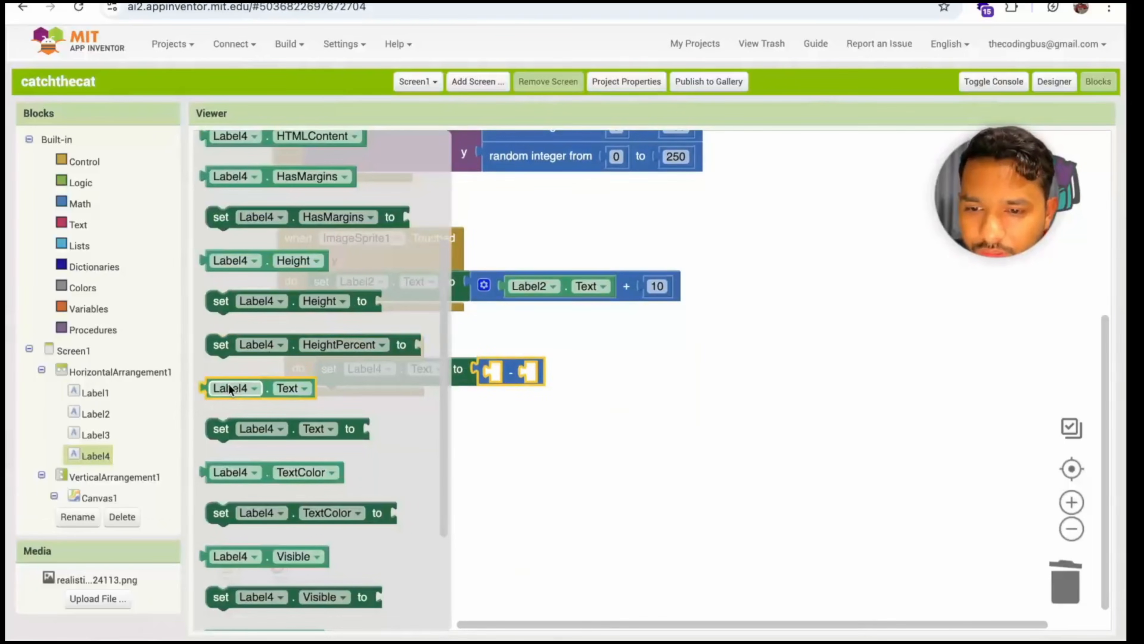
drag(234, 381, 496, 378)
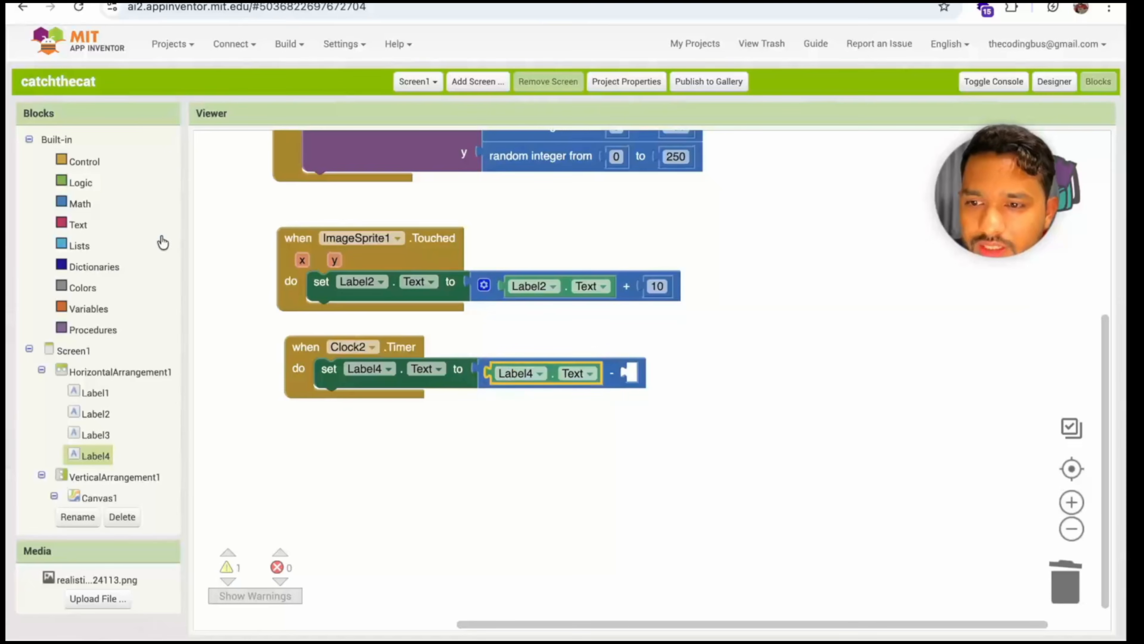
click(79, 204)
scroll(248, 186, up, 5)
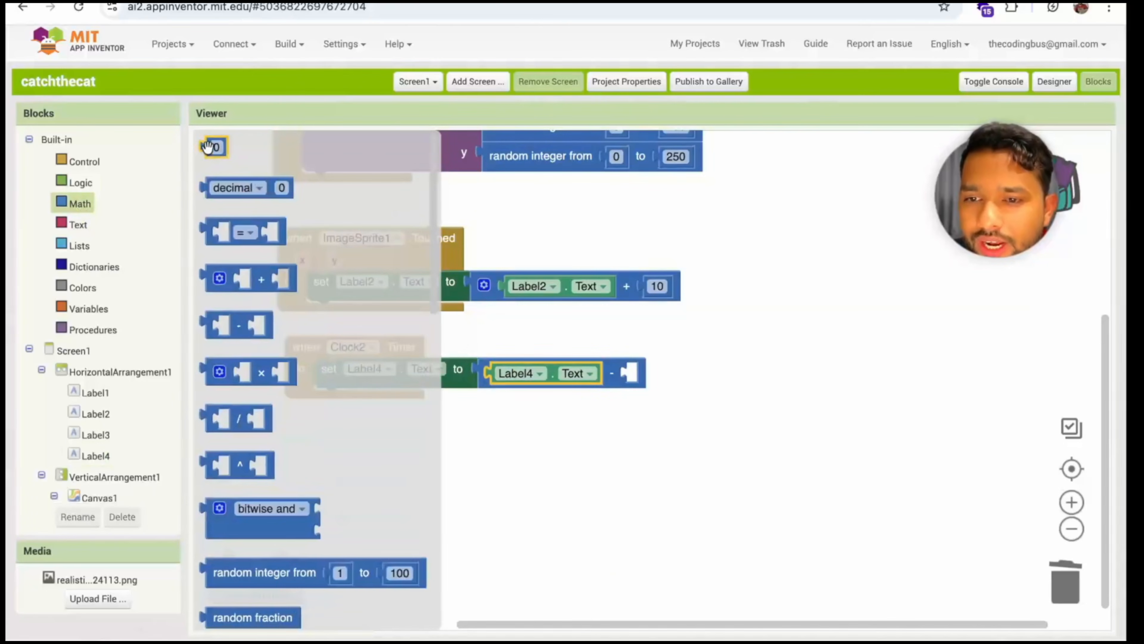
drag(215, 145, 643, 375)
click(637, 374)
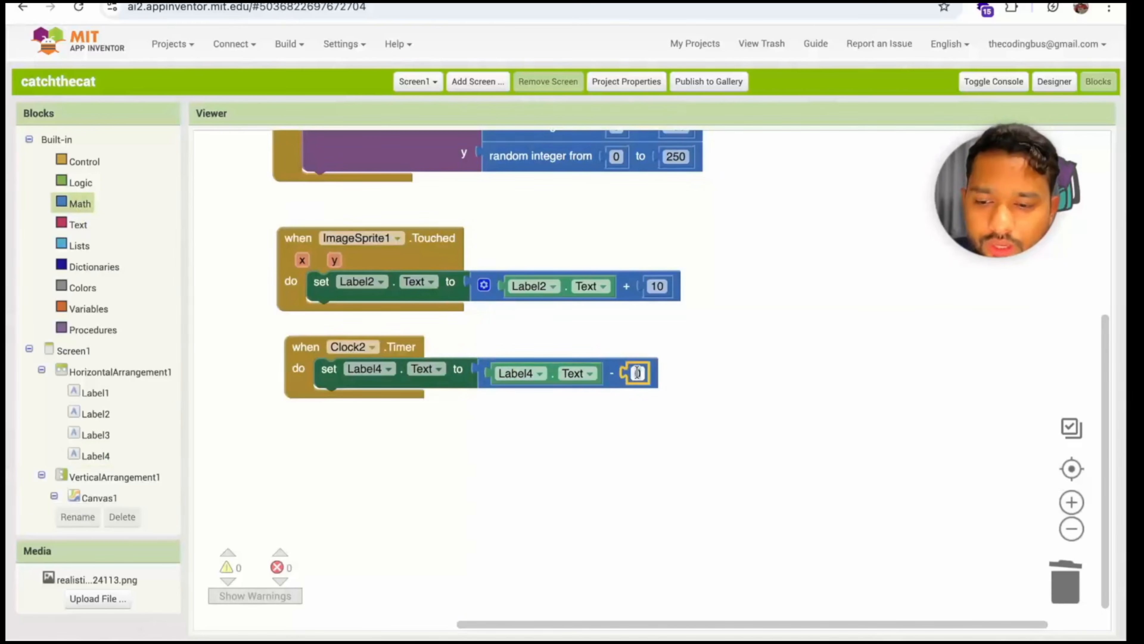
text(1)
click(758, 404)
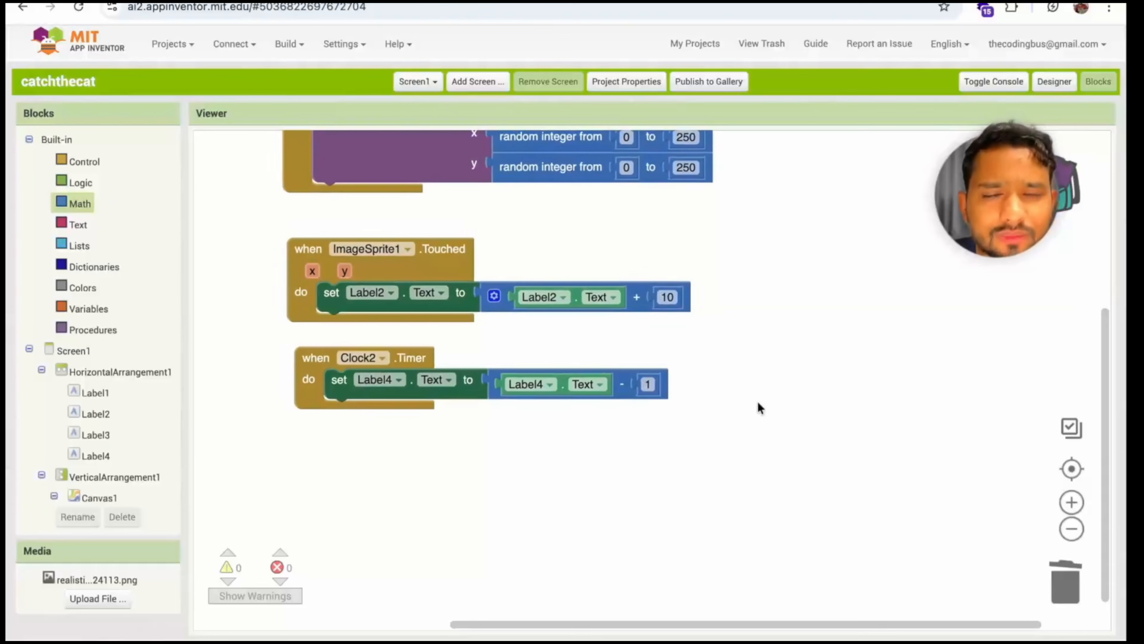
Add an if-then block inside the Clock2.Timer event, below the Label4.Text setter
click(1054, 81)
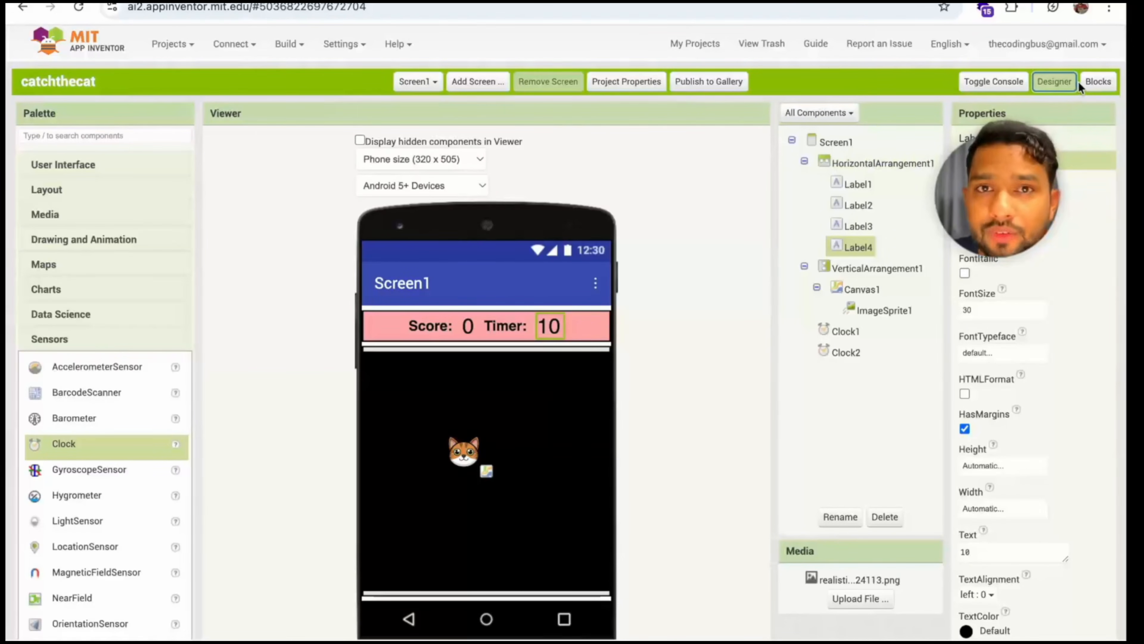
click(1098, 81)
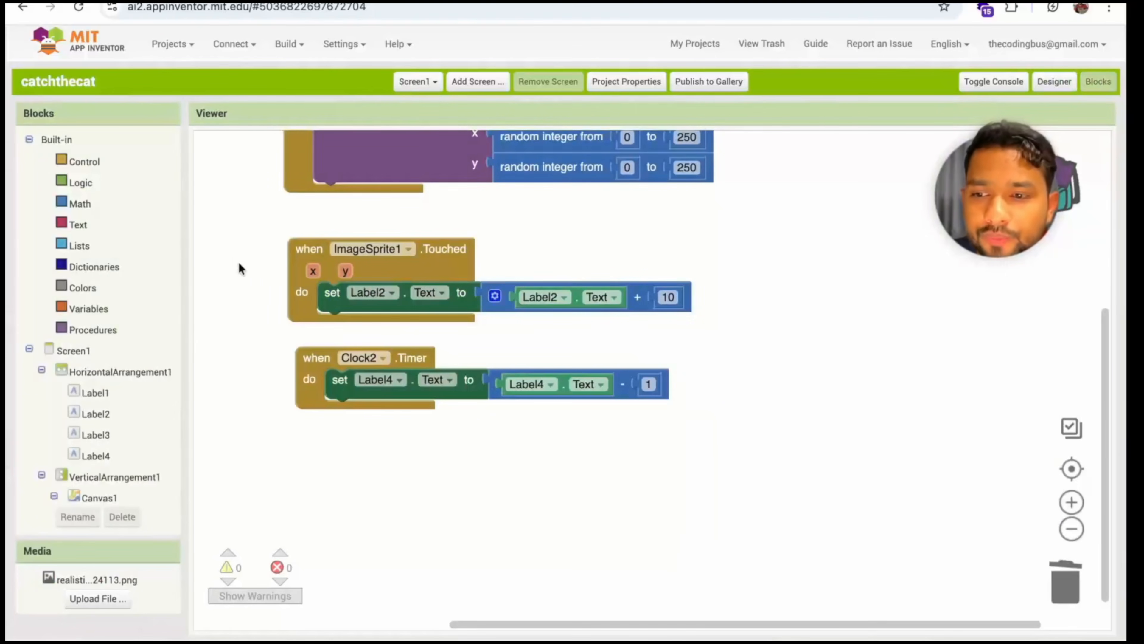
click(86, 164)
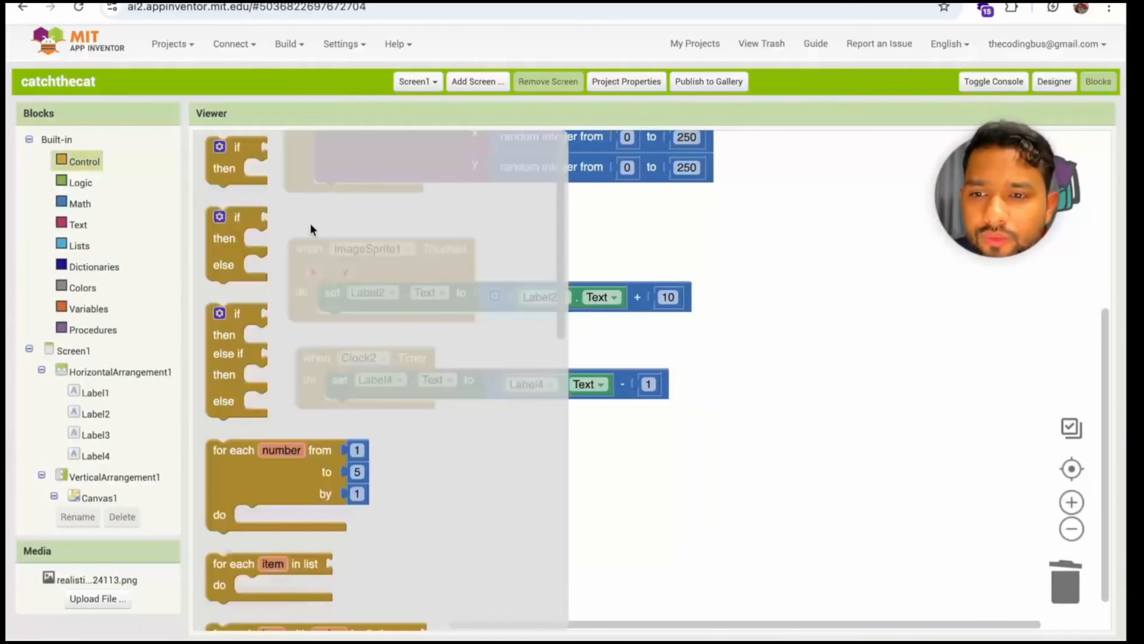
drag(229, 172, 347, 435)
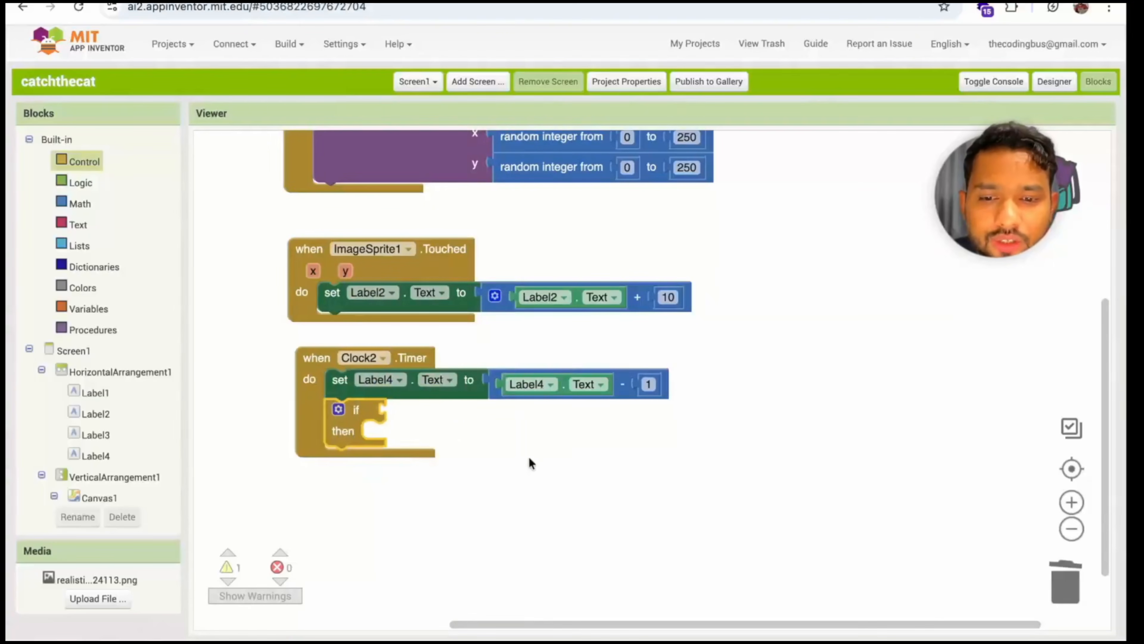
Add a math equality block as the if condition in Clock2.Timer, with a copy of Label4.Text on its left side
scroll(528, 455, down, 2)
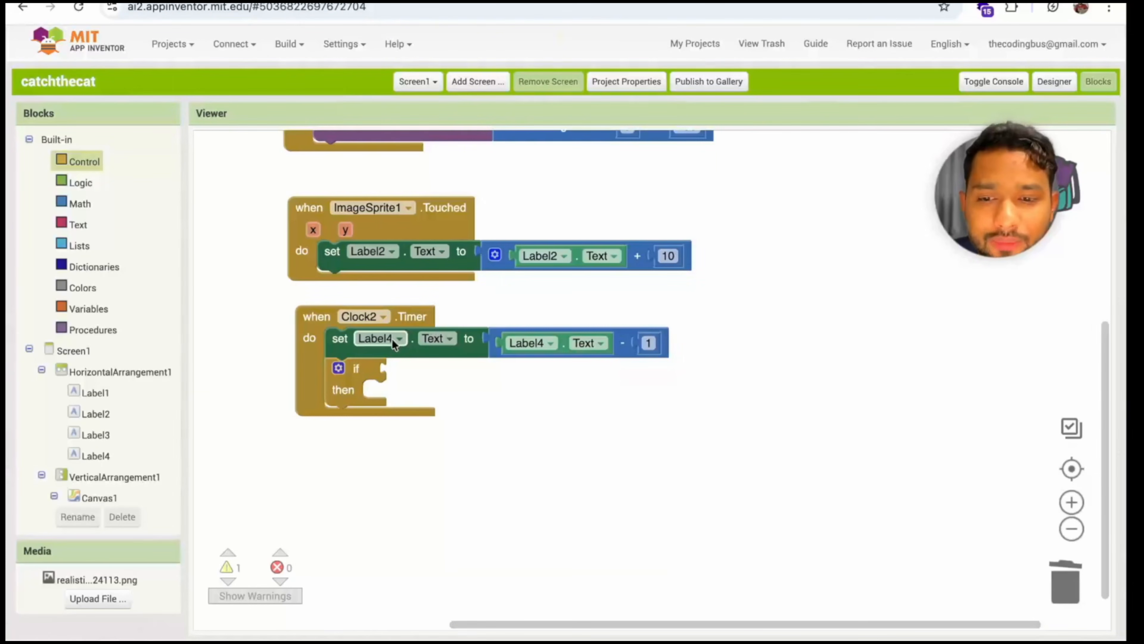
click(80, 203)
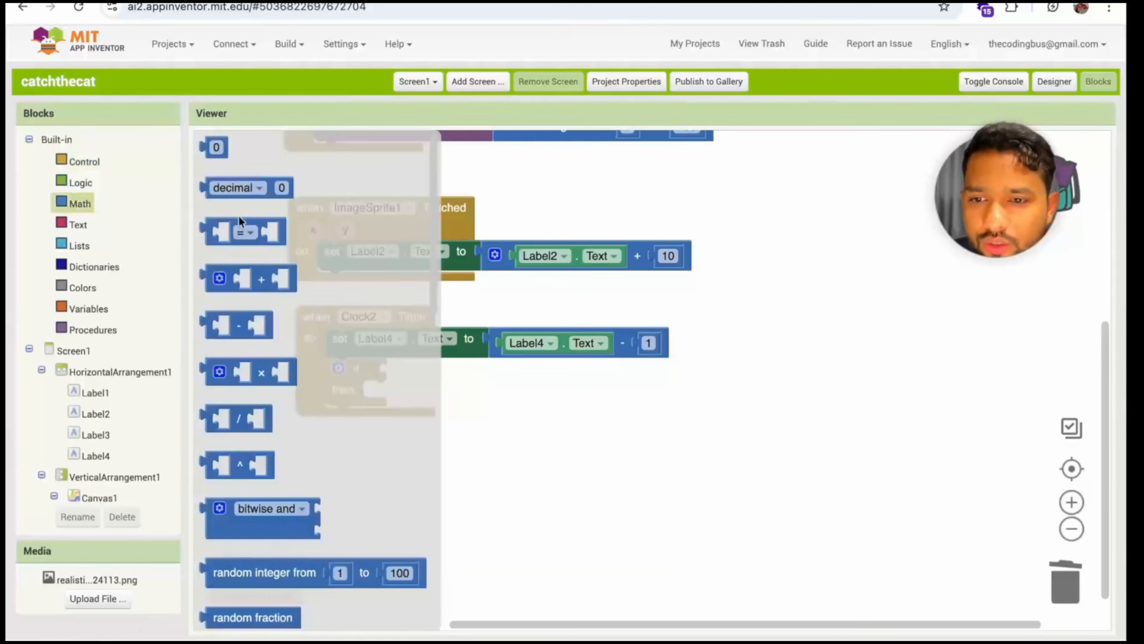
drag(239, 228, 422, 364)
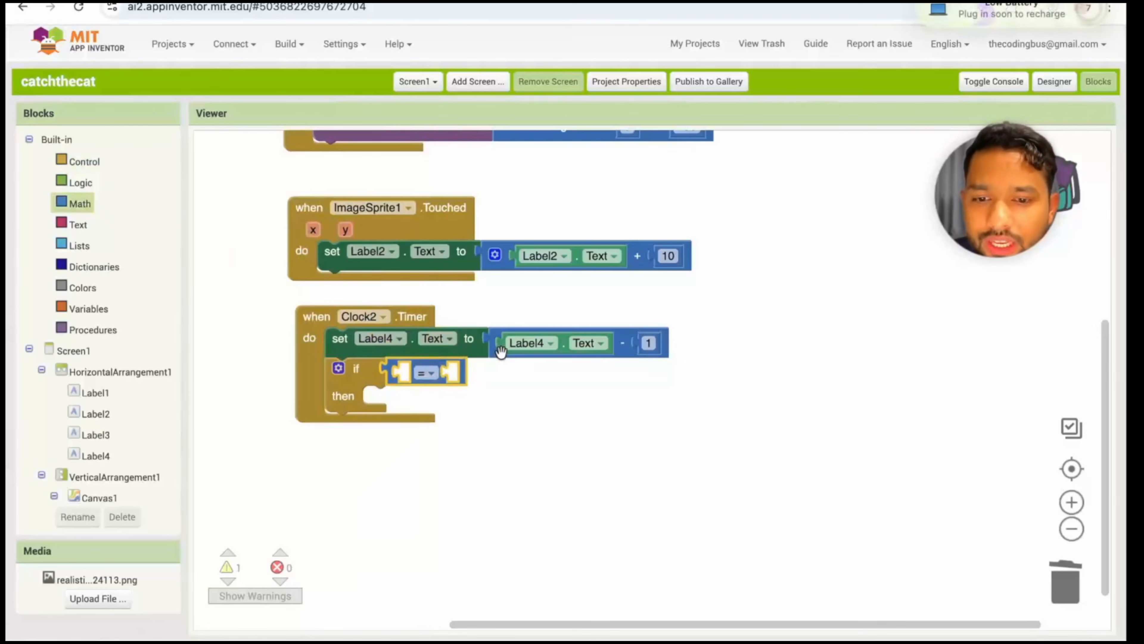
click(503, 347)
key(ctrl+c)
key(ctrl+v)
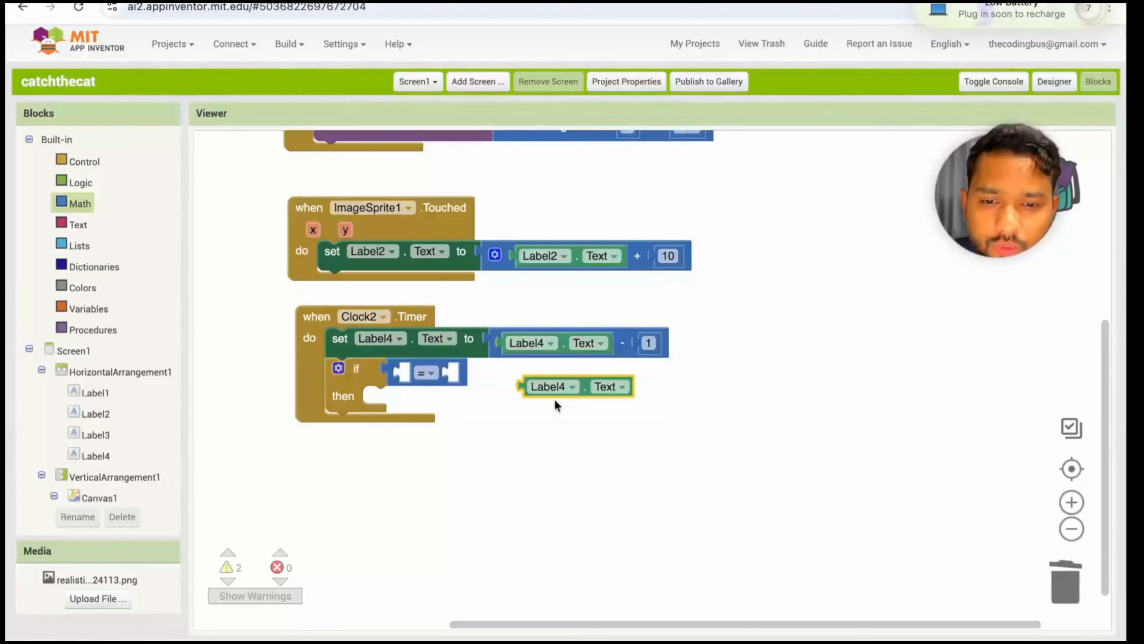
drag(554, 390, 433, 381)
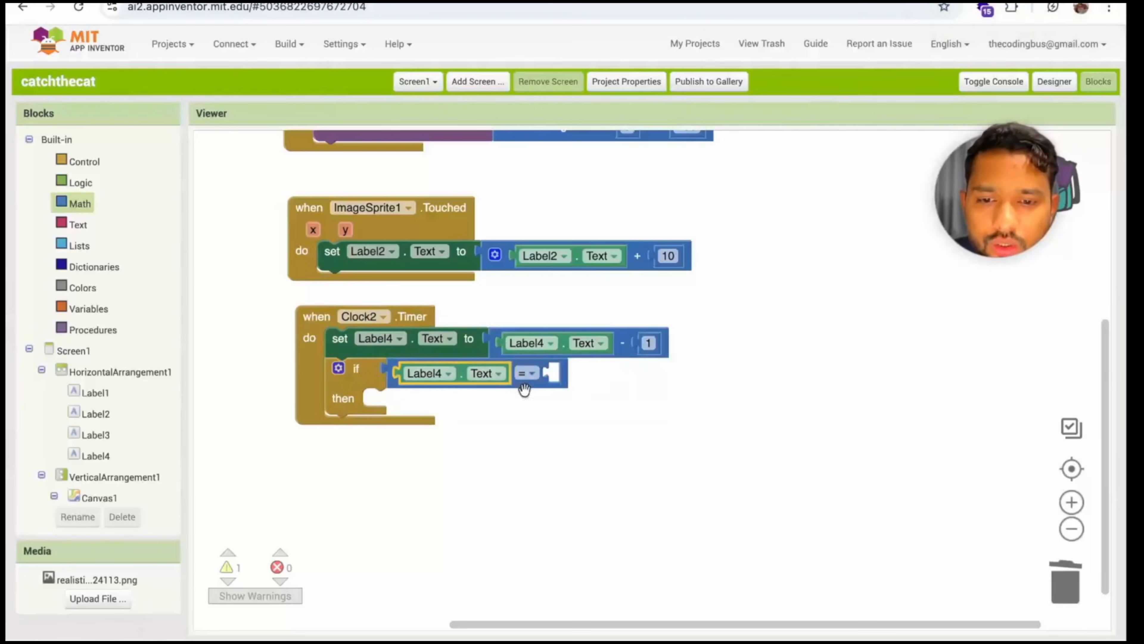
Complete the equality condition by placing a copy of the number block 1 on its right side
click(636, 344)
key(ctrl+c)
key(ctrl+v)
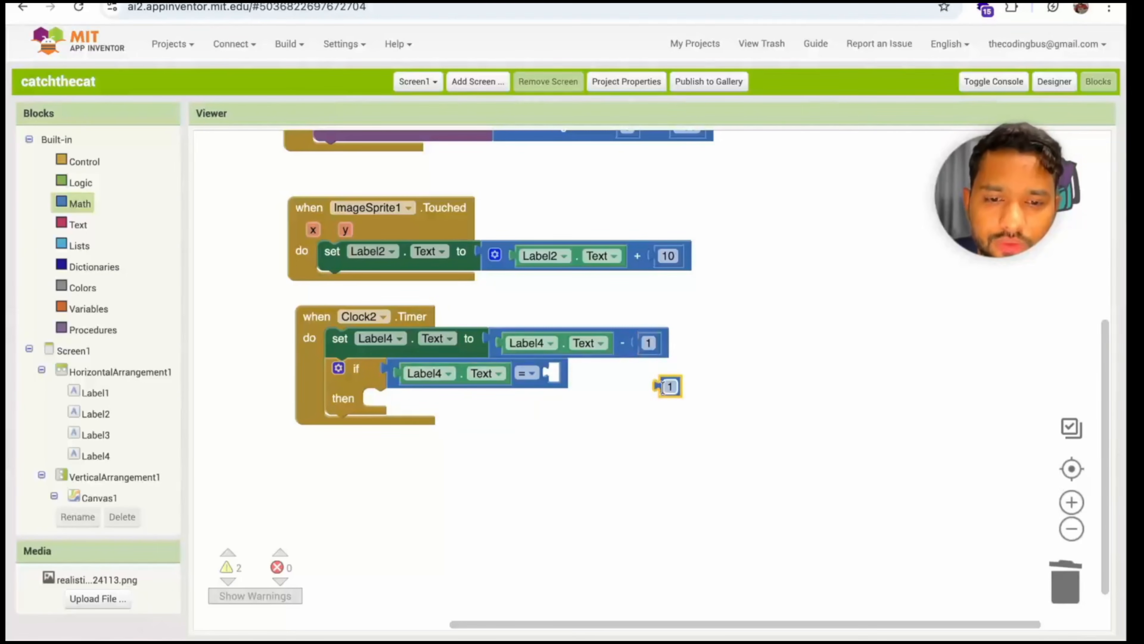
drag(575, 380, 570, 376)
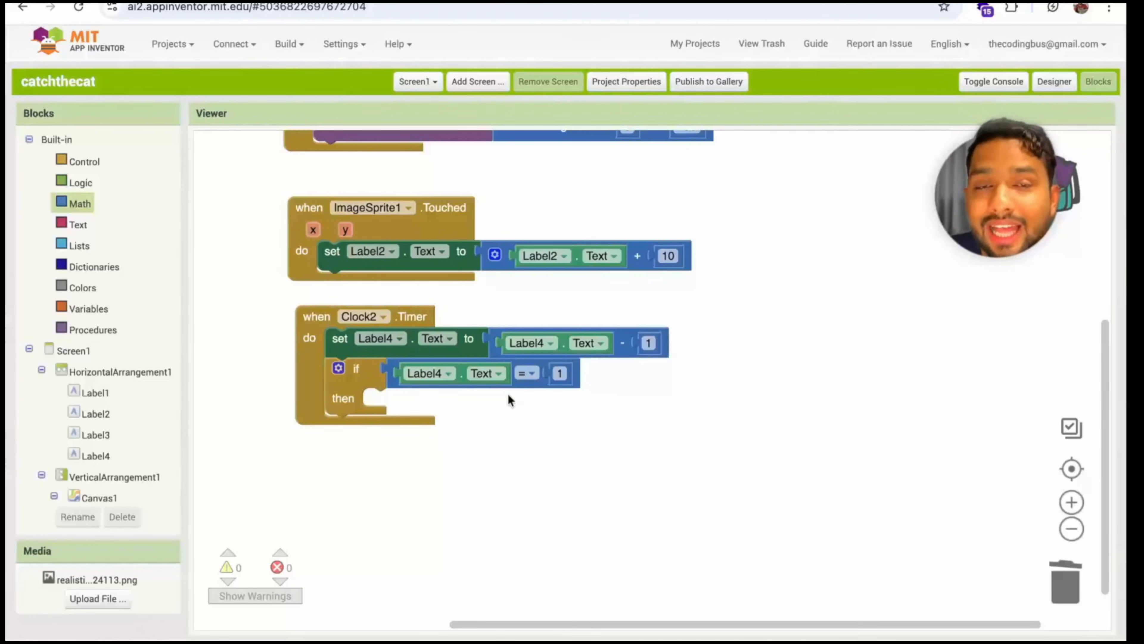
scroll(508, 395, down, 1)
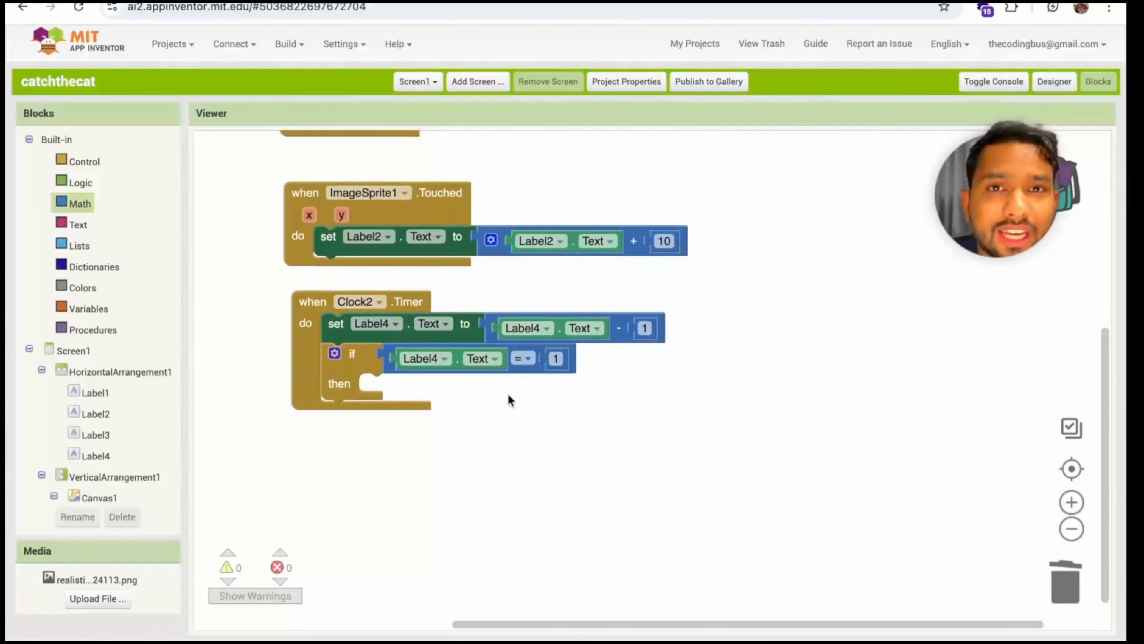
scroll(508, 394, up, 1)
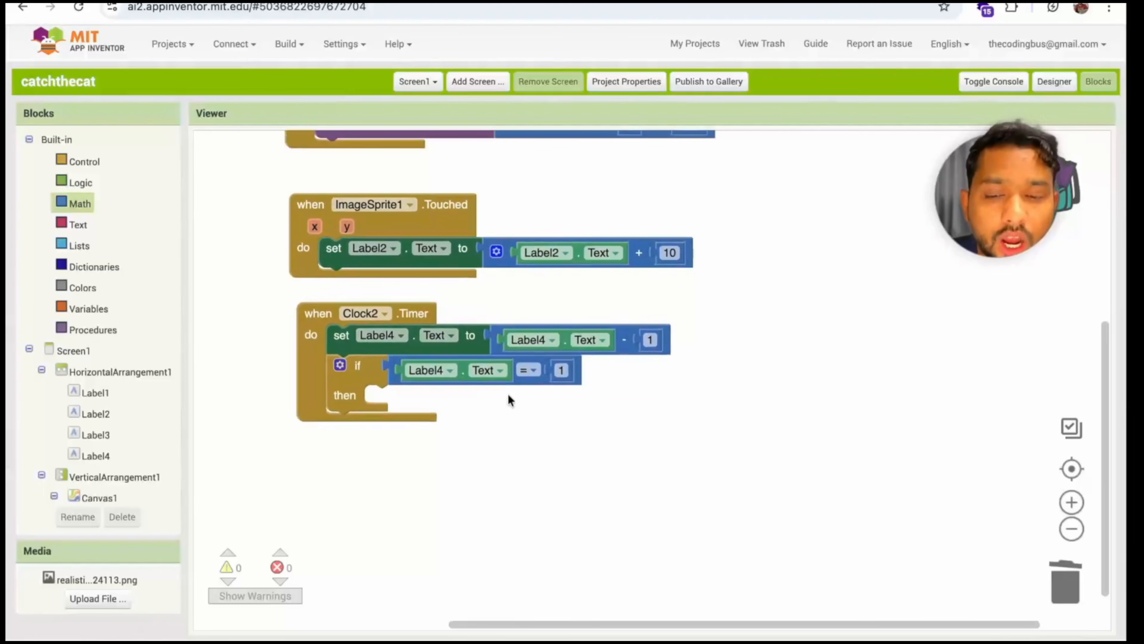
Add a Notifier component to Screen1 in the Designer
click(1055, 83)
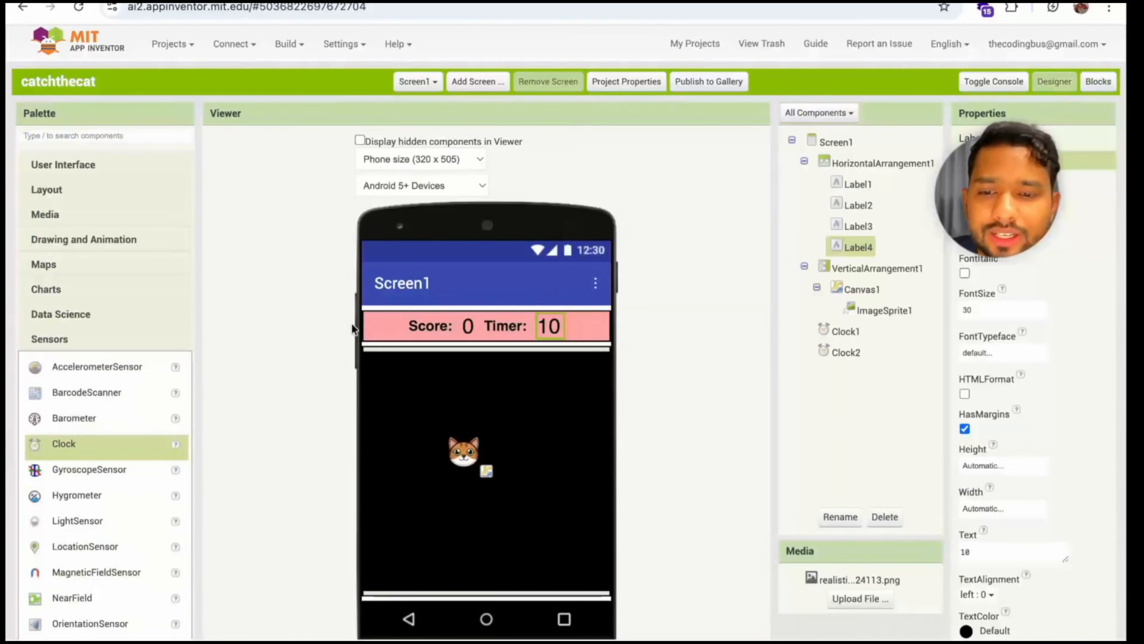
click(59, 338)
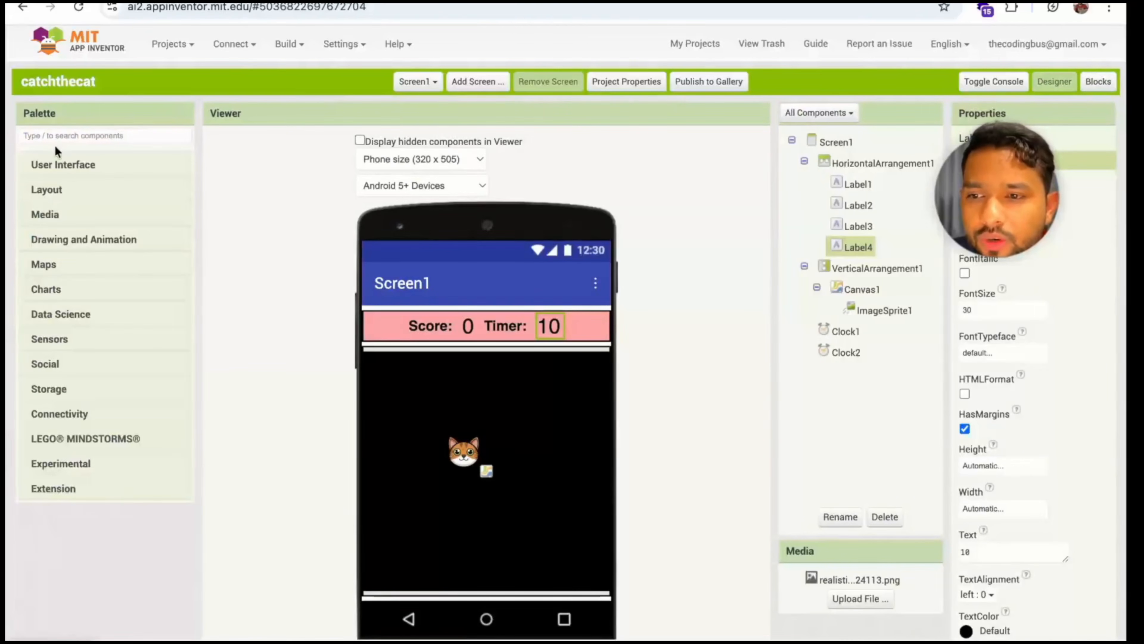
click(60, 167)
scroll(83, 456, down, 1)
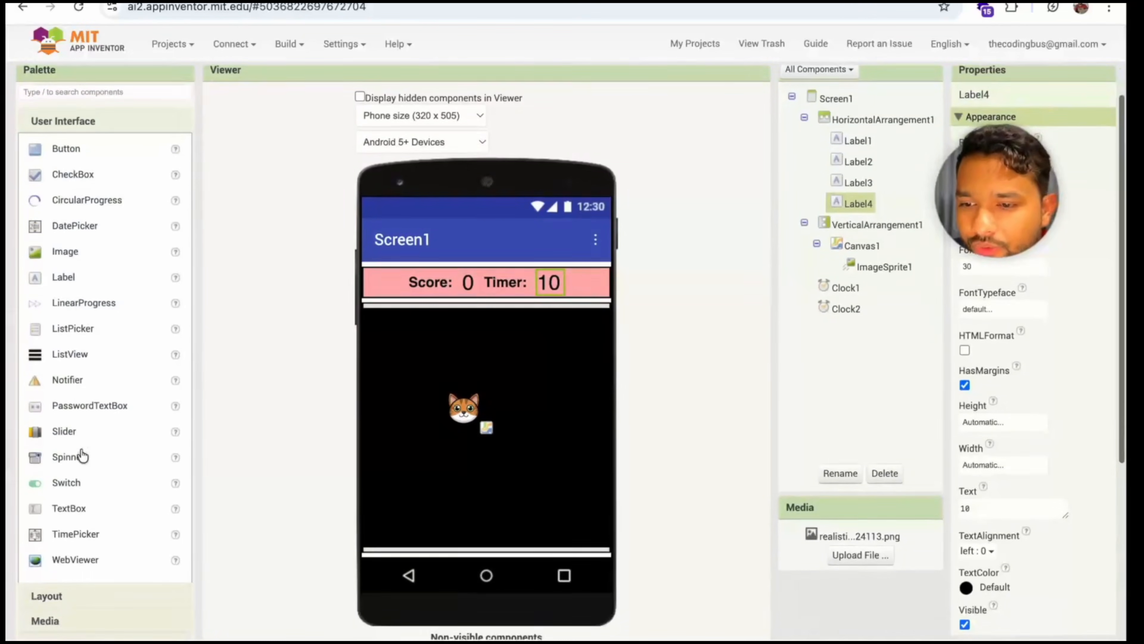
drag(435, 378, 435, 378)
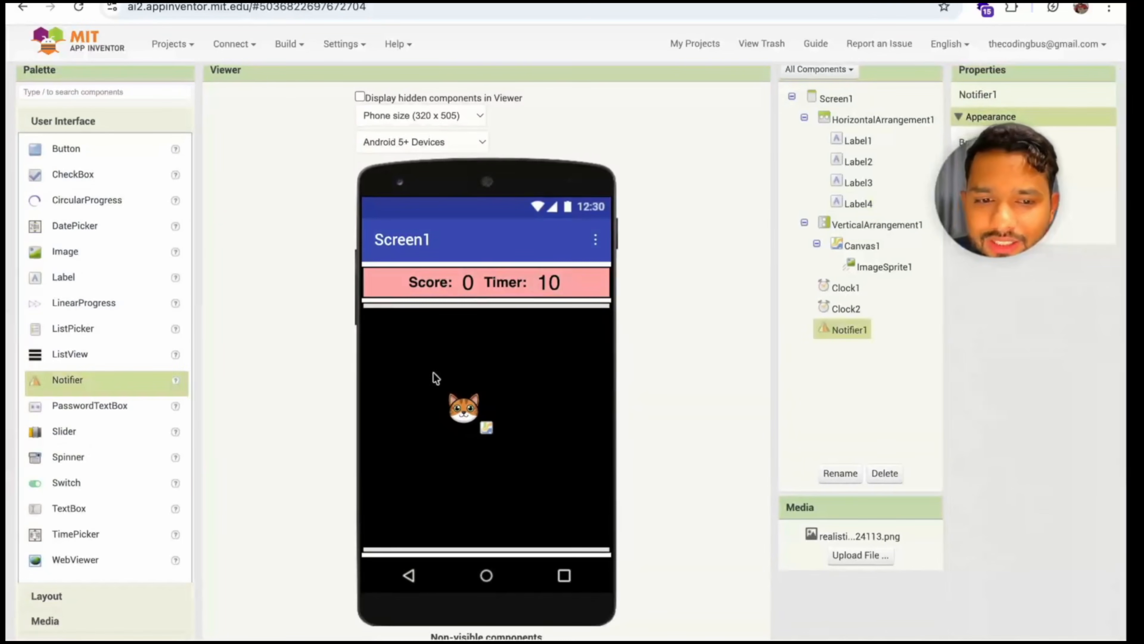
scroll(721, 248, up, 1)
Return to the block editor and place a "call Notifier1.ShowMessageDialog" block in the then part of the if block
click(1099, 82)
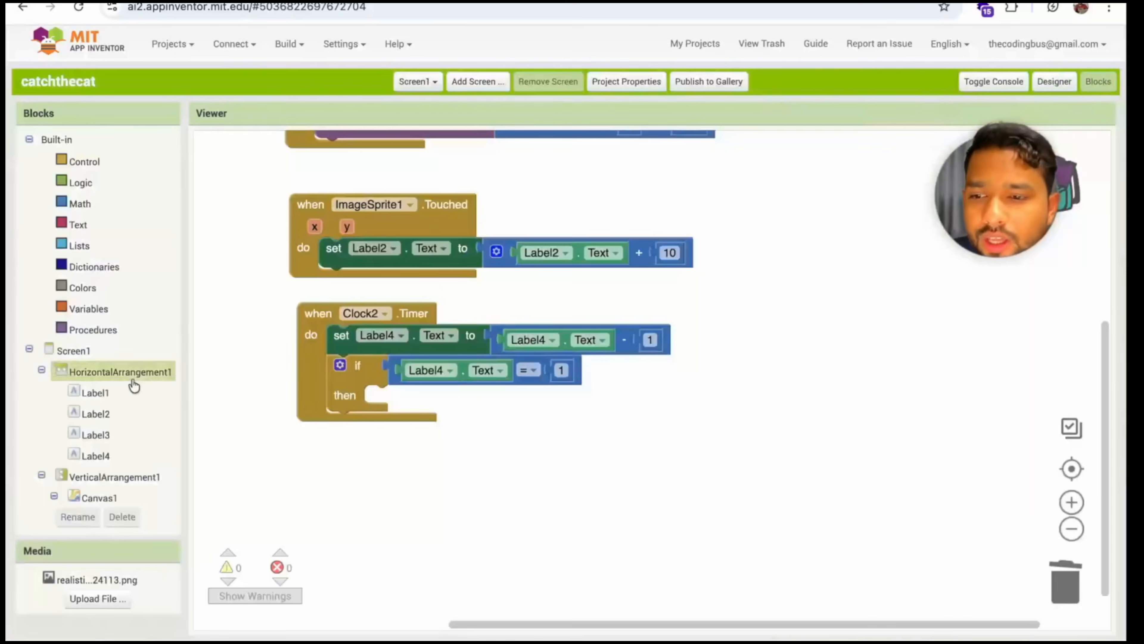
scroll(85, 441, down, 3)
click(81, 478)
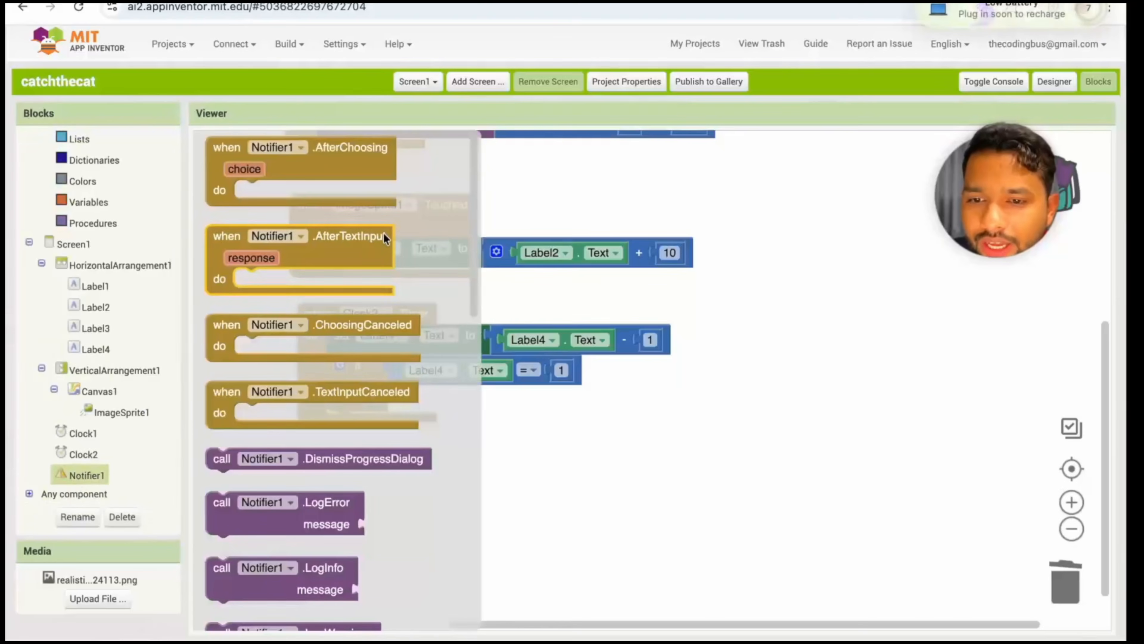
scroll(384, 232, down, 10)
scroll(384, 233, down, 1)
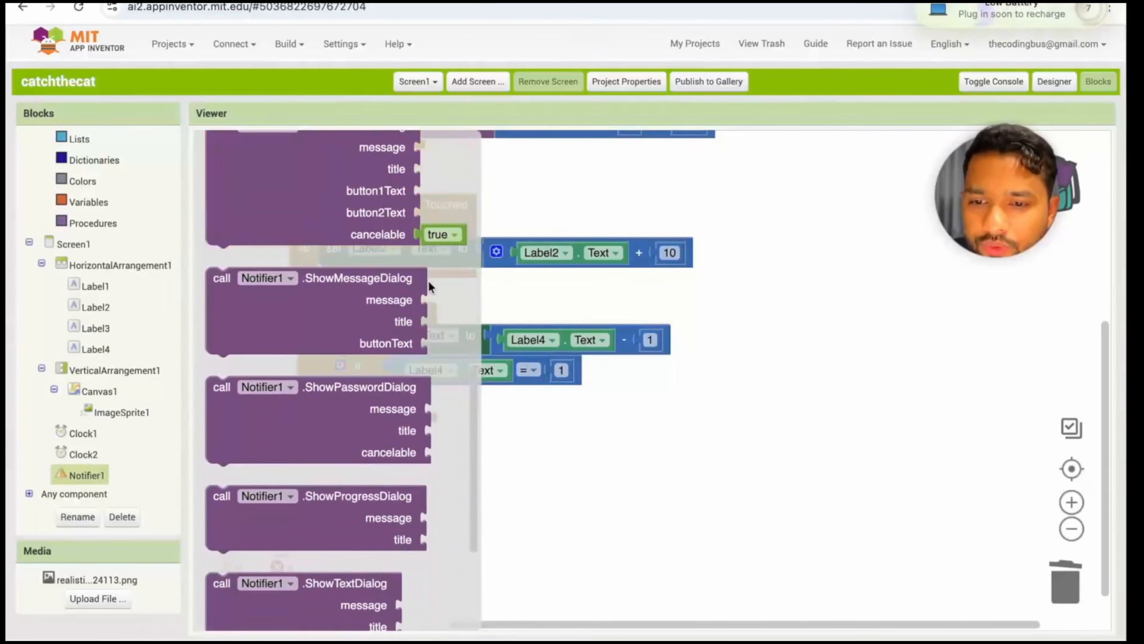
drag(361, 306, 526, 438)
click(672, 443)
scroll(673, 443, down, 1)
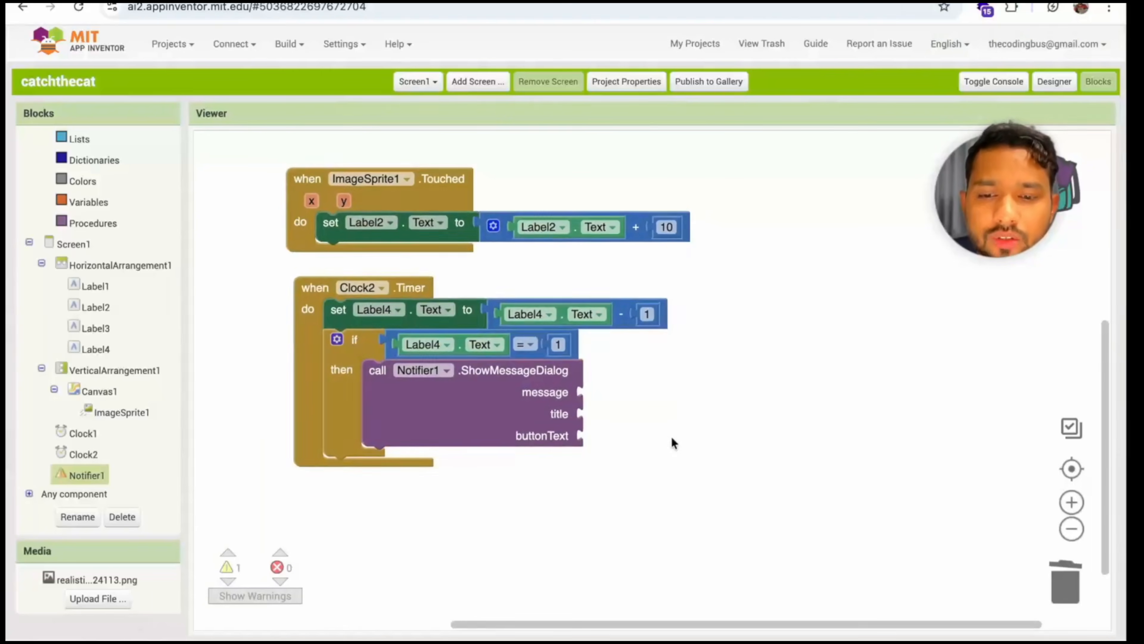
Attach a text block reading "Your Score is-:" to the message input of the ShowMessageDialog call
scroll(126, 247, up, 2)
click(76, 224)
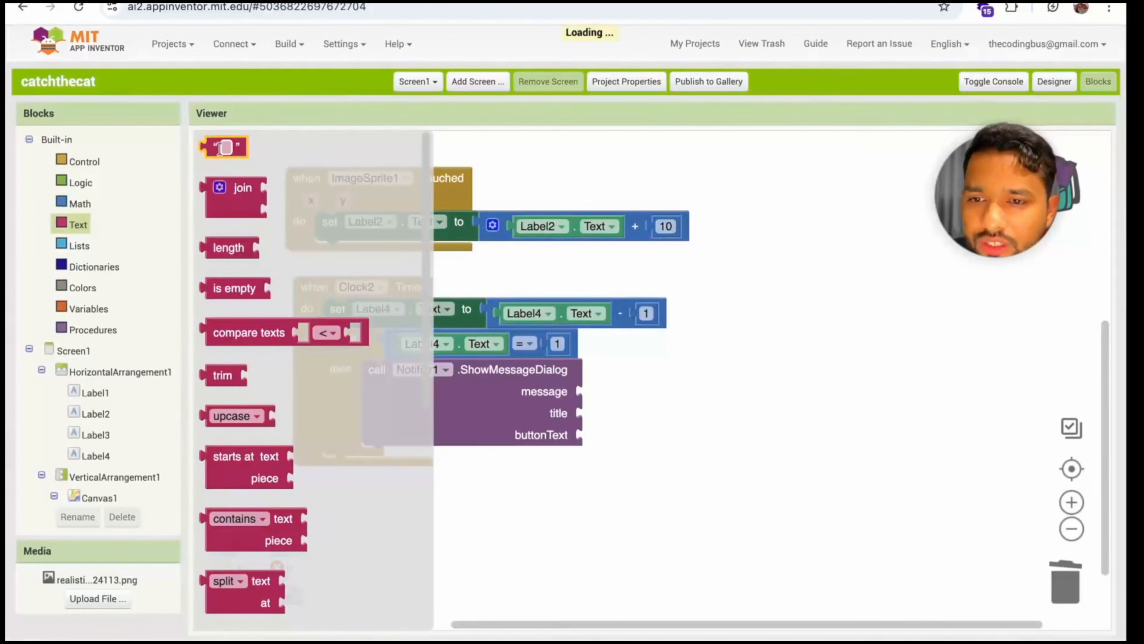
scroll(210, 149, down, 1)
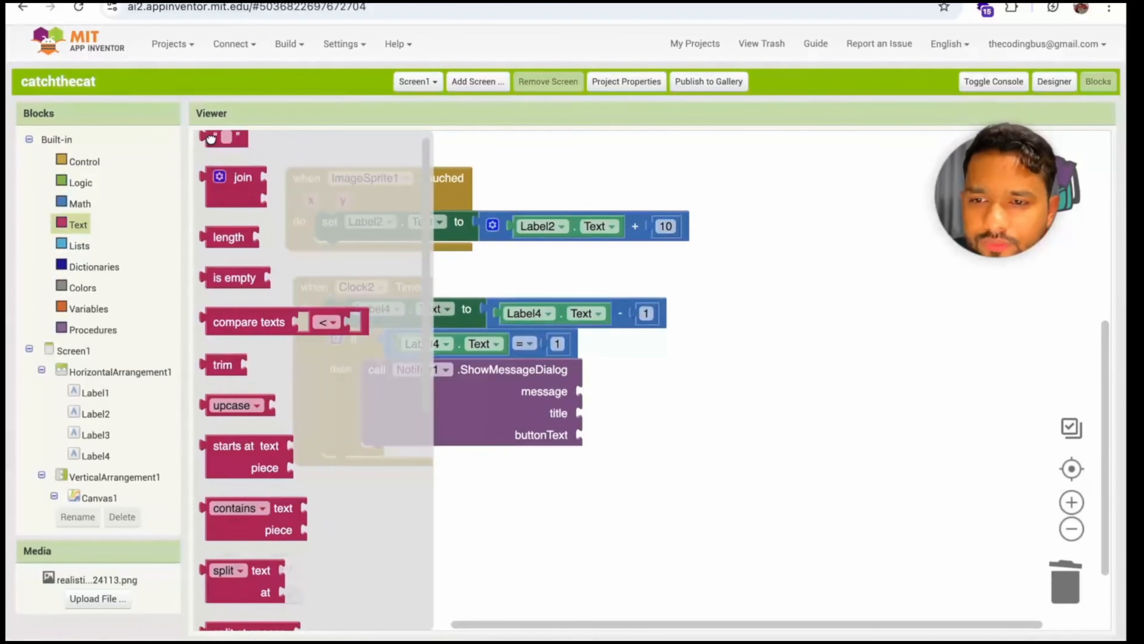
drag(212, 141, 518, 307)
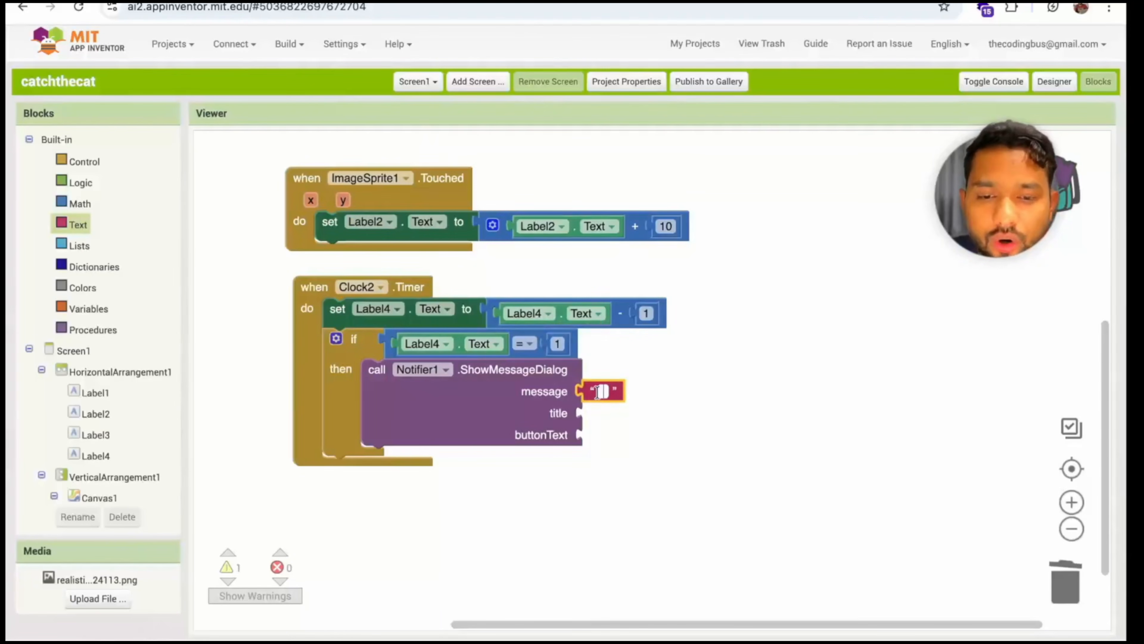
text(Your Score is-:)
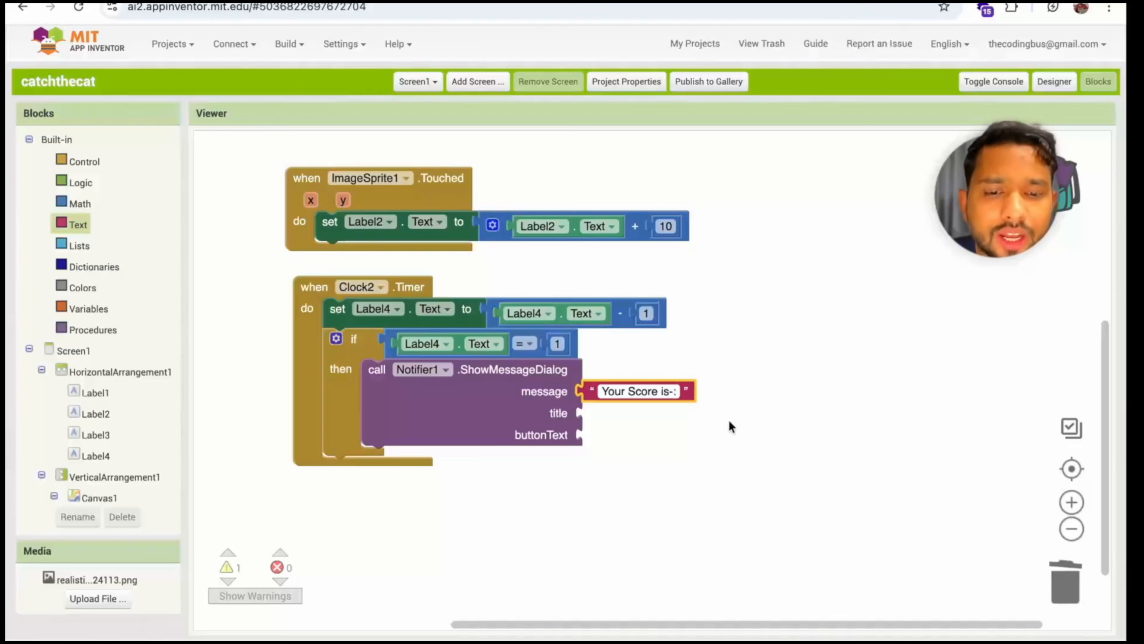
click(731, 426)
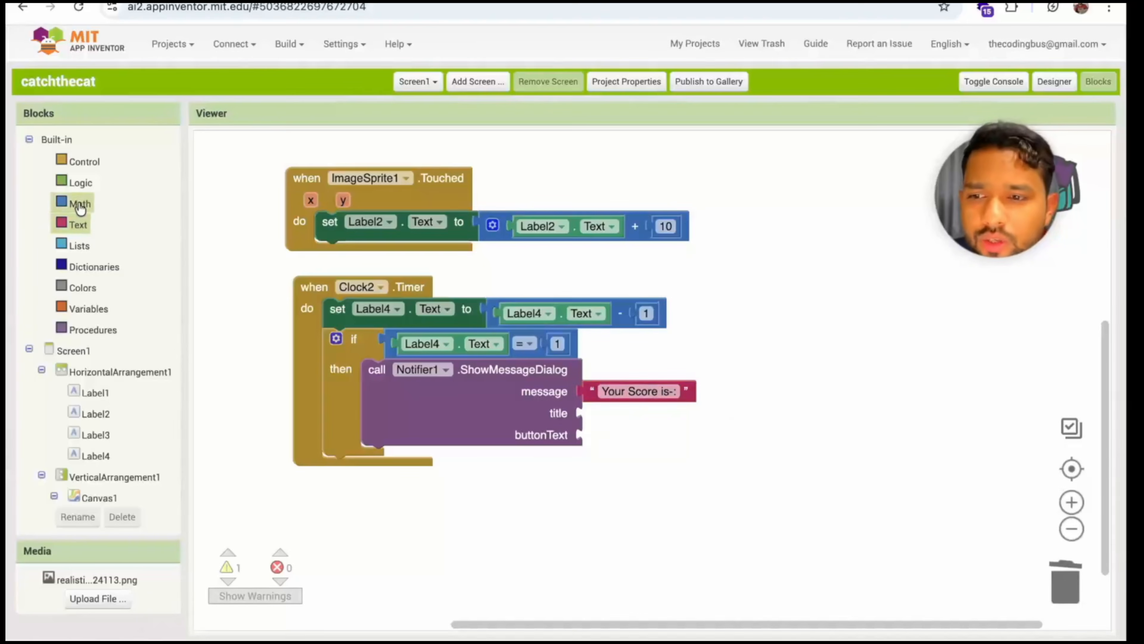
Wrap the message text in a join block and add the Label2.Text value as its second item
click(76, 224)
drag(254, 187, 729, 387)
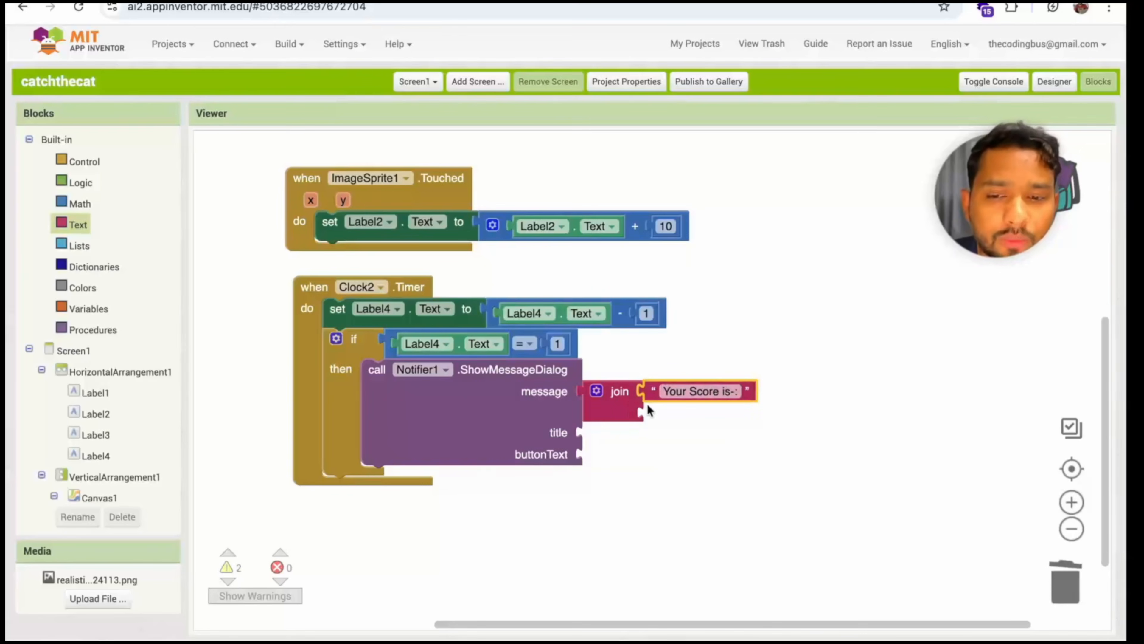
click(511, 228)
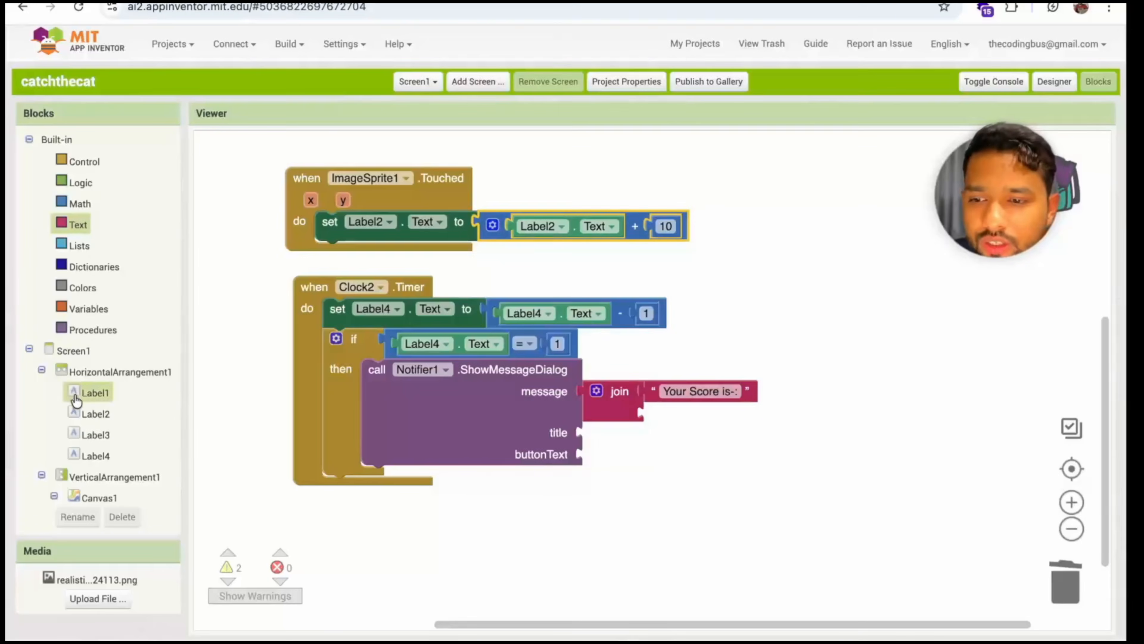
click(86, 413)
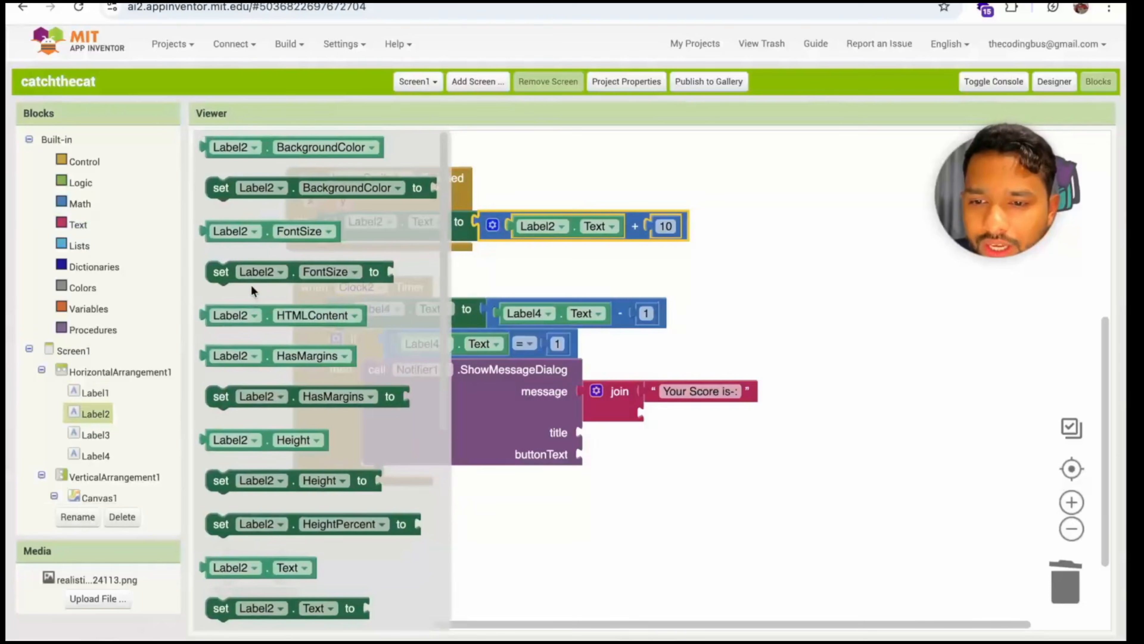
scroll(250, 298, down, 5)
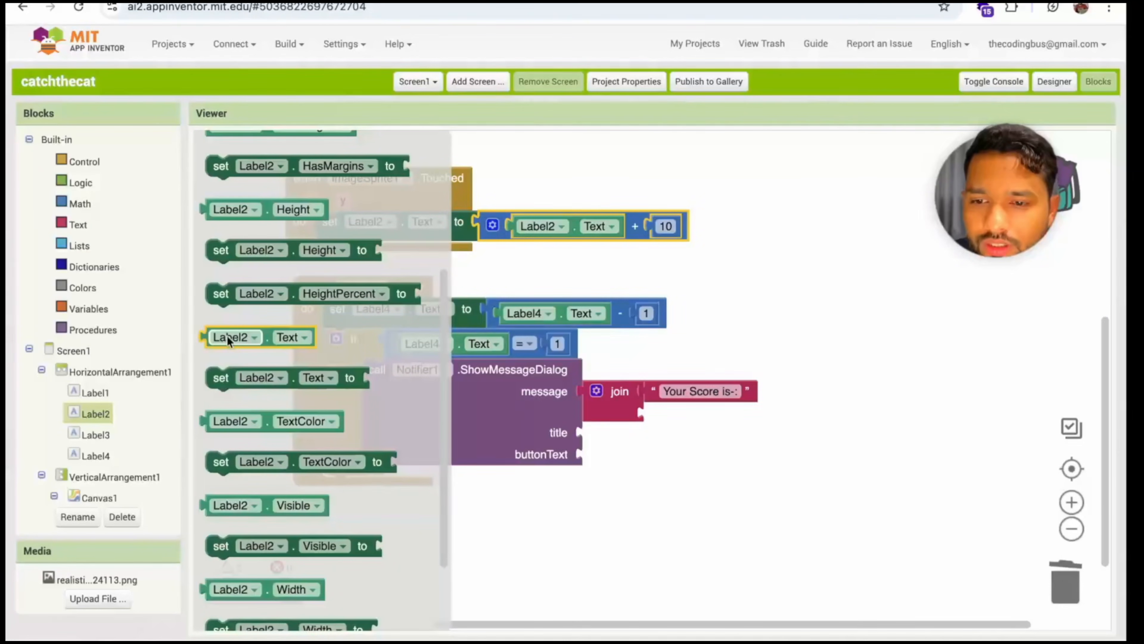
drag(227, 336, 664, 414)
scroll(672, 464, down, 2)
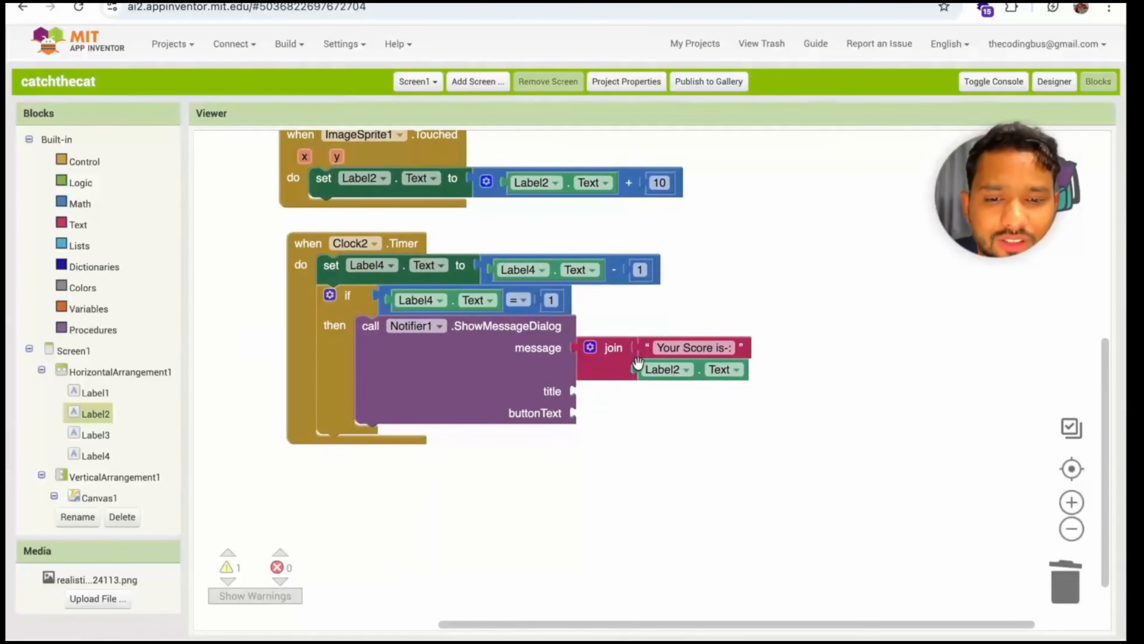
Copy the "Your Score is-:" text block to the dialog's title input and change the copy to "Game Over"
click(646, 347)
key(ctrl+c)
key(ctrl+v)
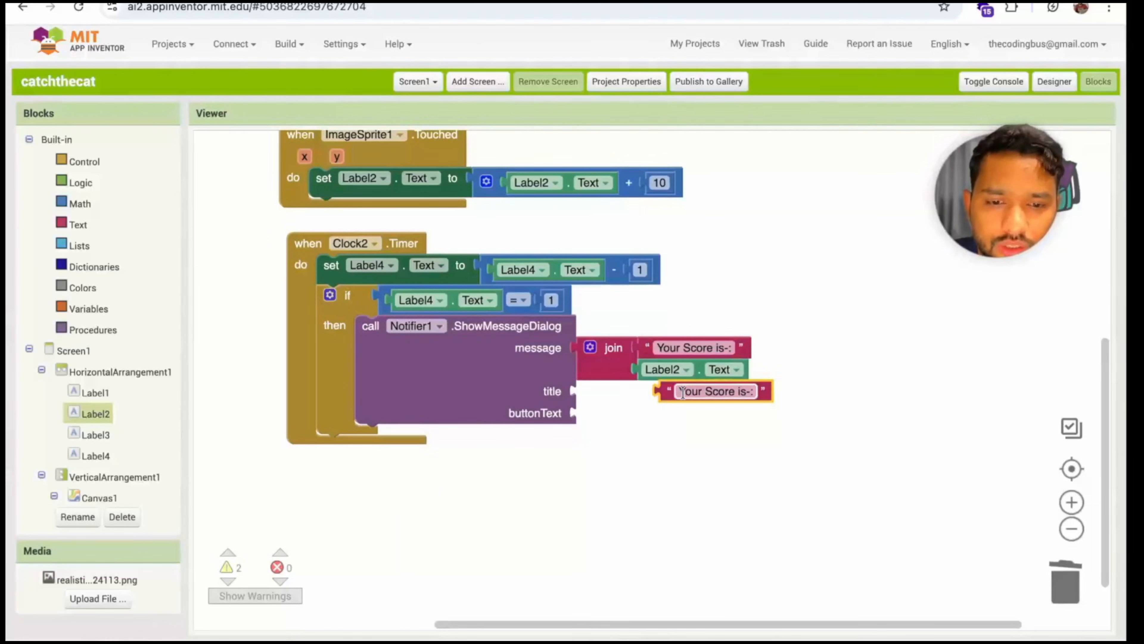
drag(683, 392, 602, 391)
click(602, 391)
text(Y)
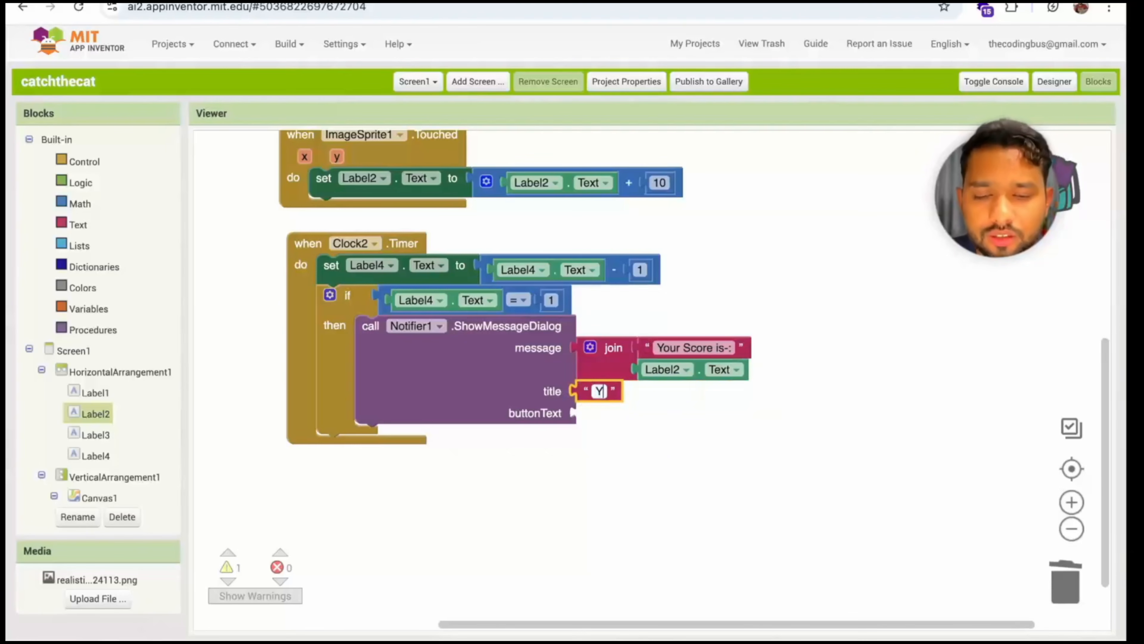
key(BackSpace)
key(BackSpace)
key(BackSpace)
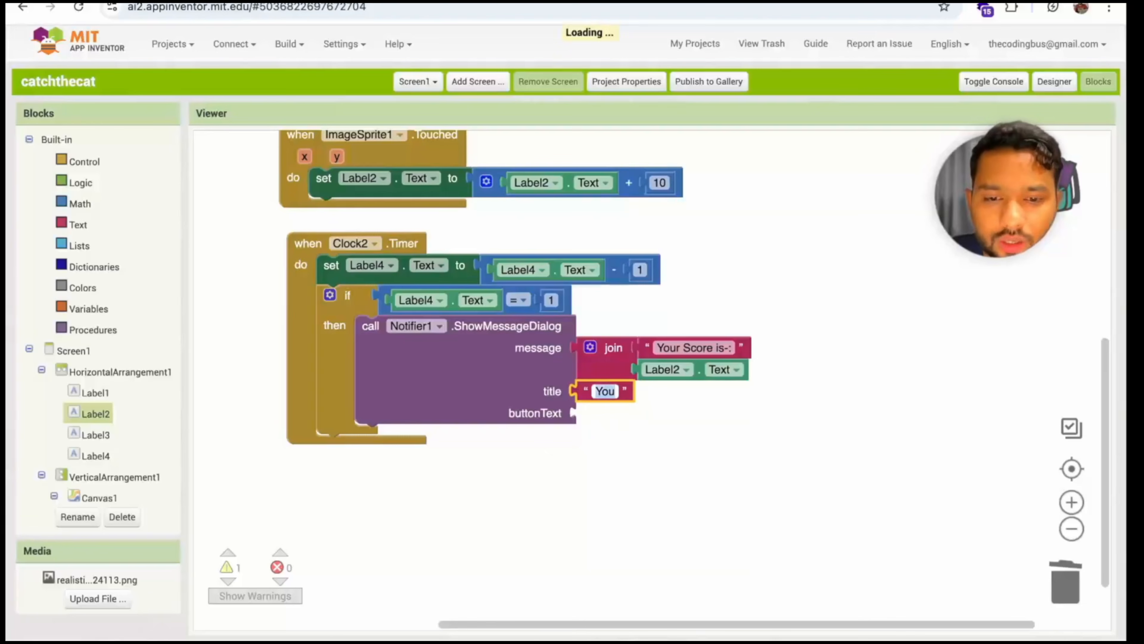
click(693, 448)
Copy the "Game Over" text block to the buttonText input and change the copy to "Restart Game"
click(588, 388)
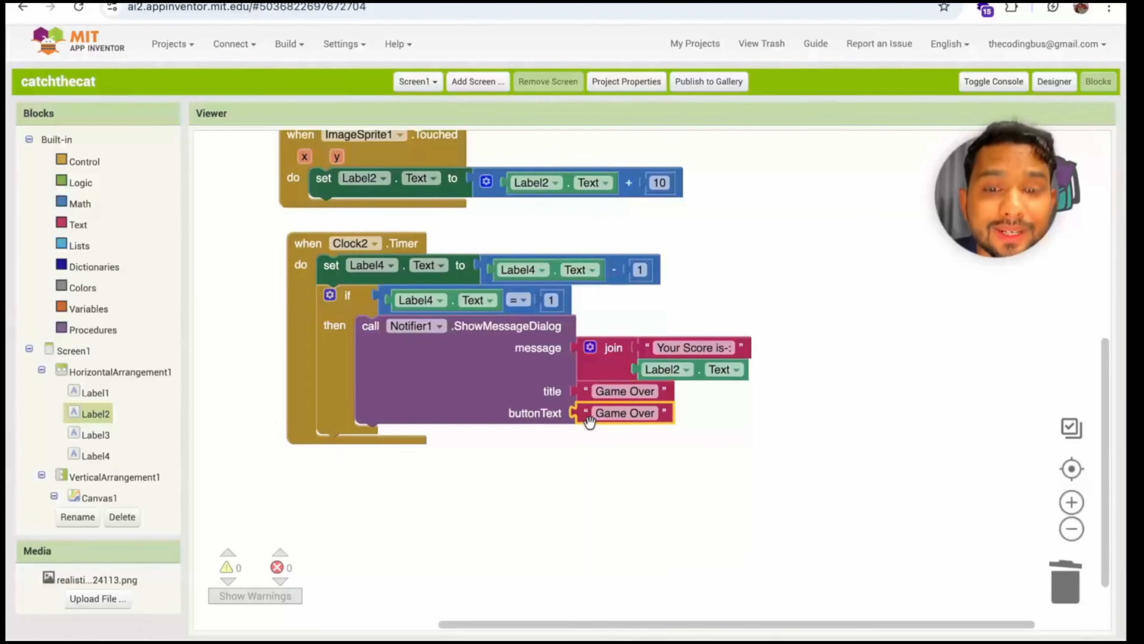
click(627, 413)
text(Restart Game)
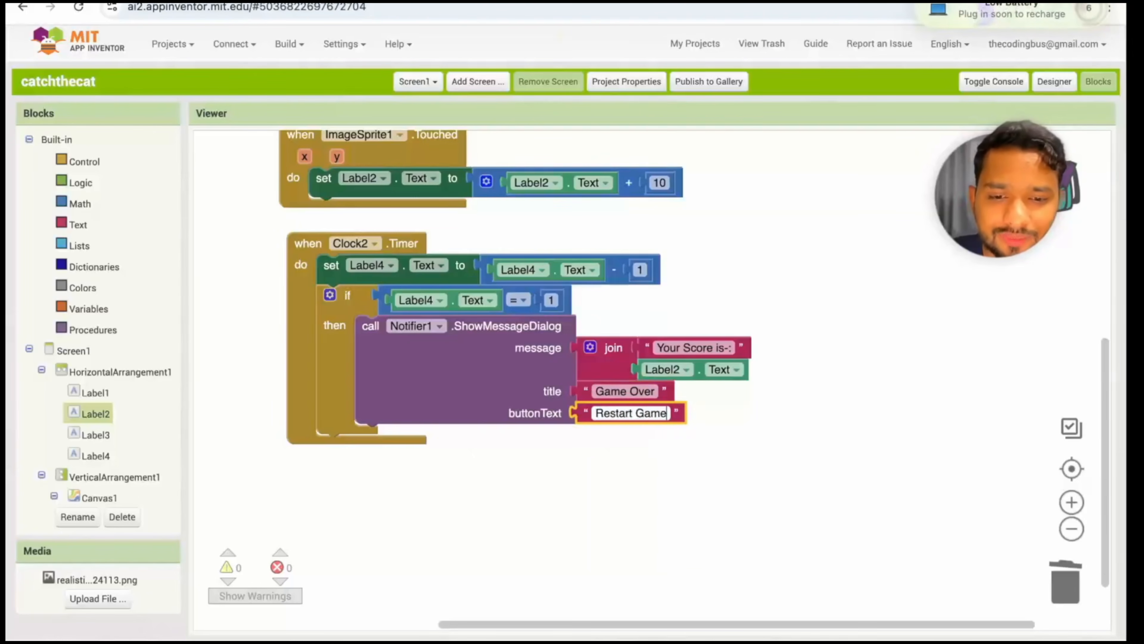
key(Return)
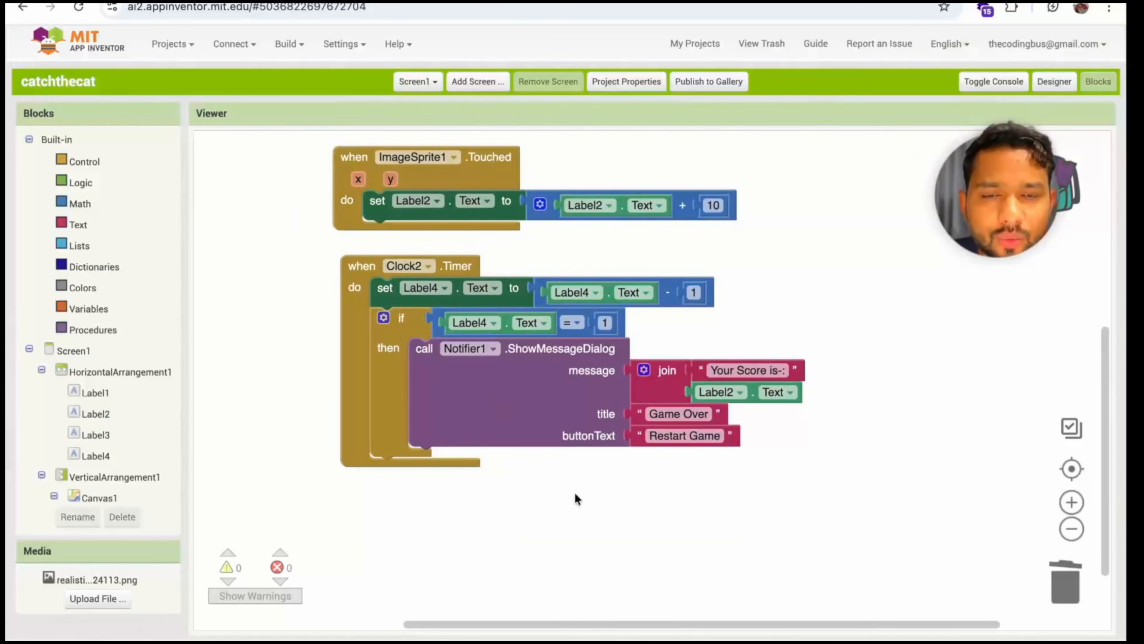
Copy the set Label2.Text block beneath the ShowMessageDialog call, plug in only the number 10, and delete the leftover addition block
scroll(575, 493, down, 1)
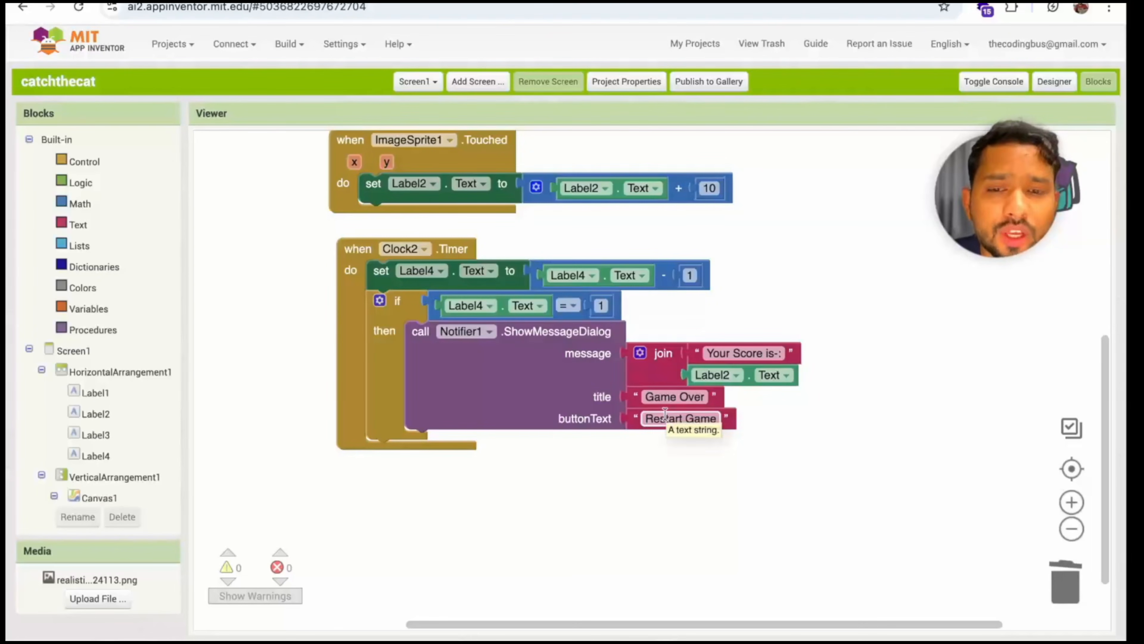
click(375, 193)
key(ctrl+c)
key(ctrl+v)
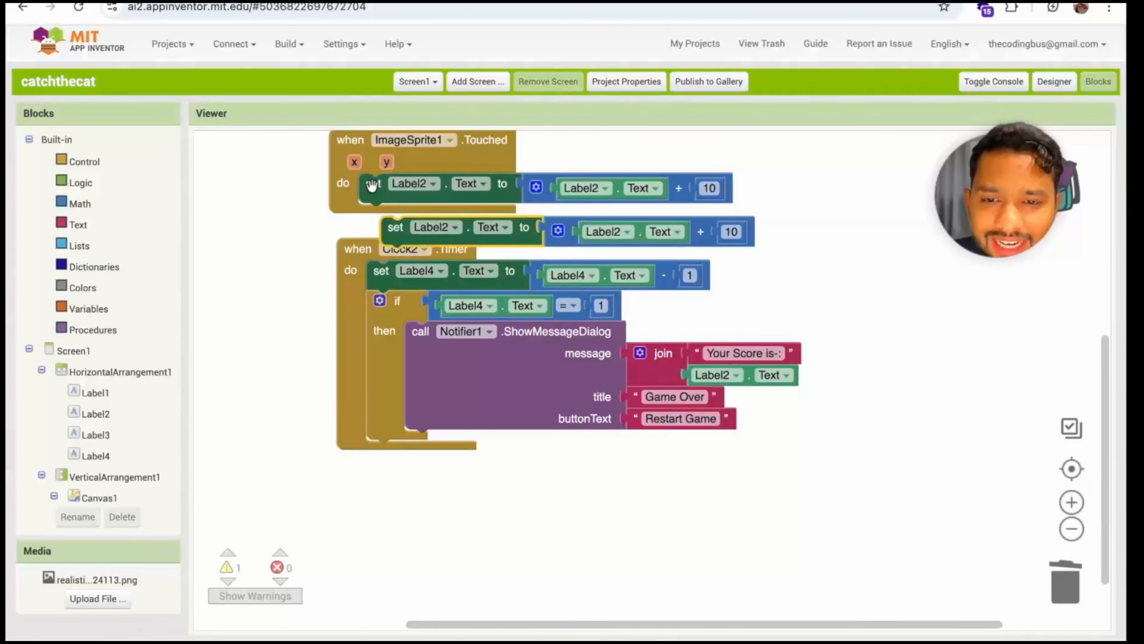
drag(403, 234, 432, 451)
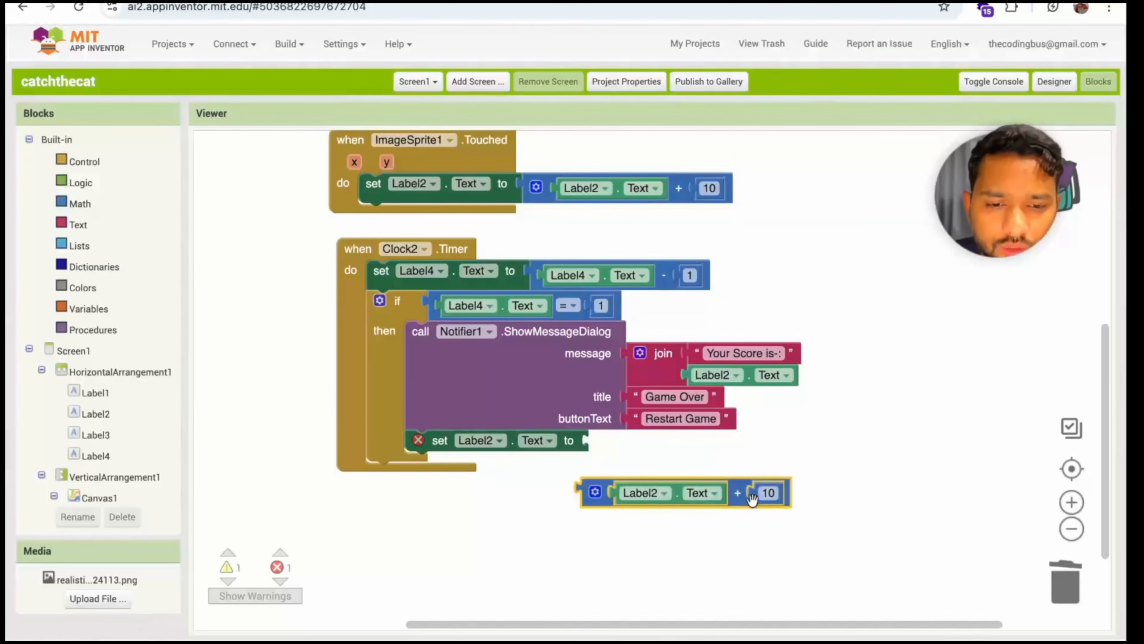
drag(767, 493, 607, 447)
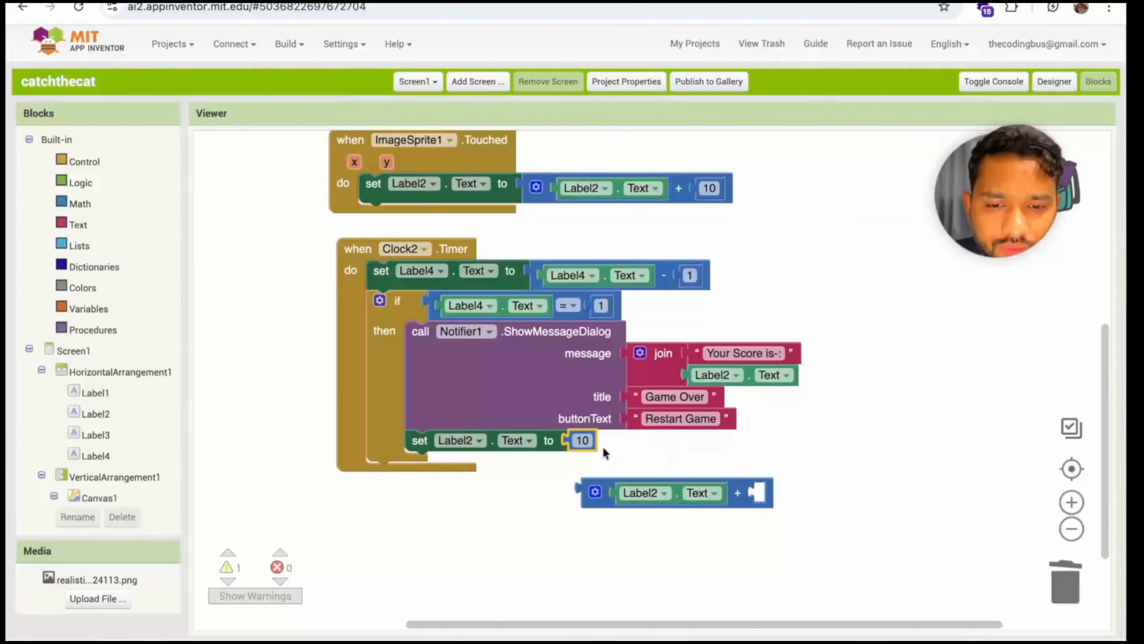
click(602, 500)
key(Delete)
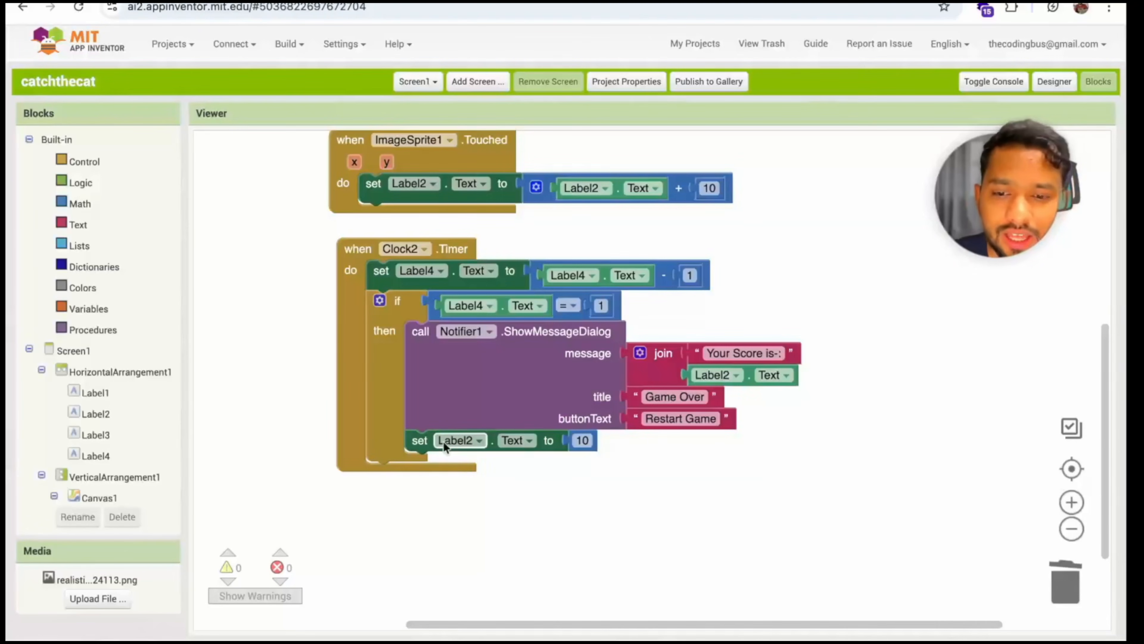
Duplicate the new set Label2.Text block directly below it, switch the copy to Label4, and set its value to 60
click(423, 439)
key(ctrl+c)
key(ctrl+v)
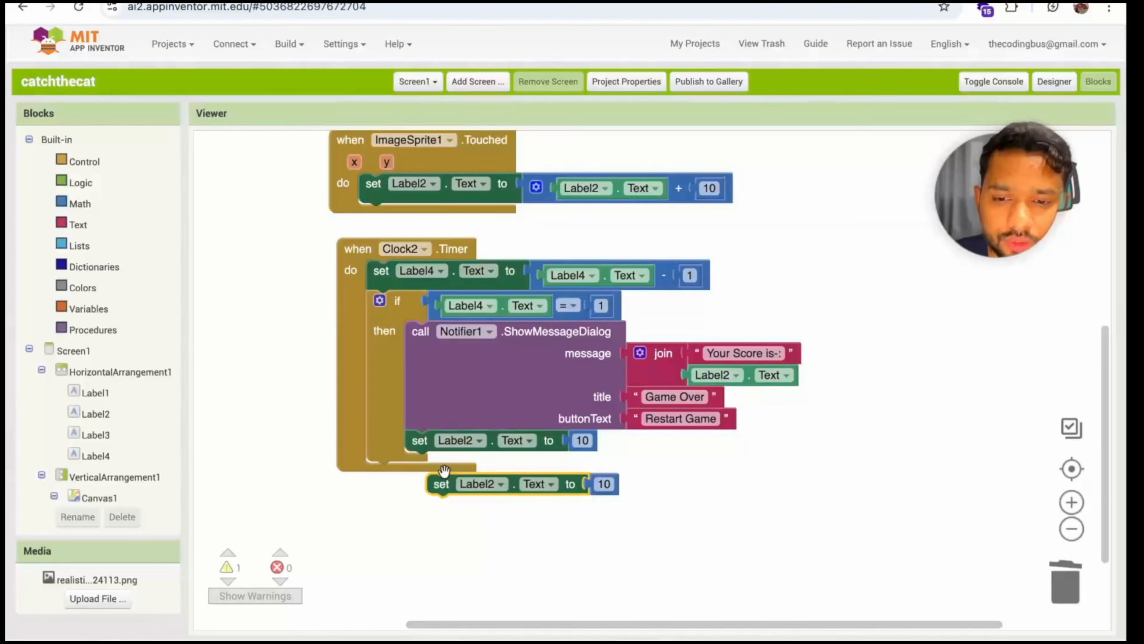
drag(445, 483, 439, 475)
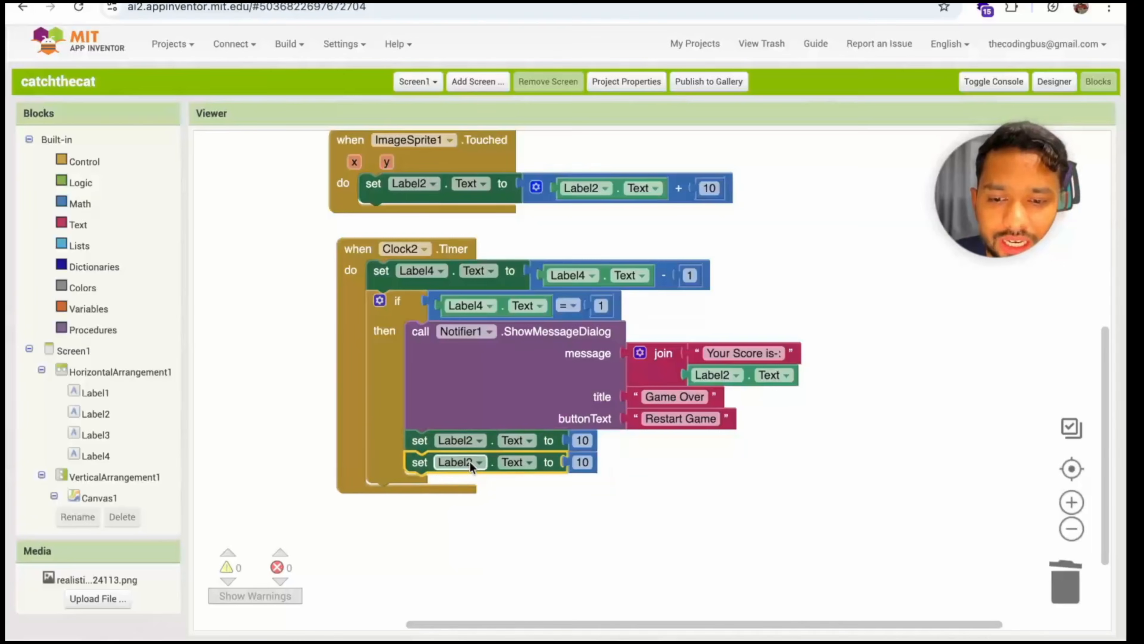
click(469, 461)
click(456, 560)
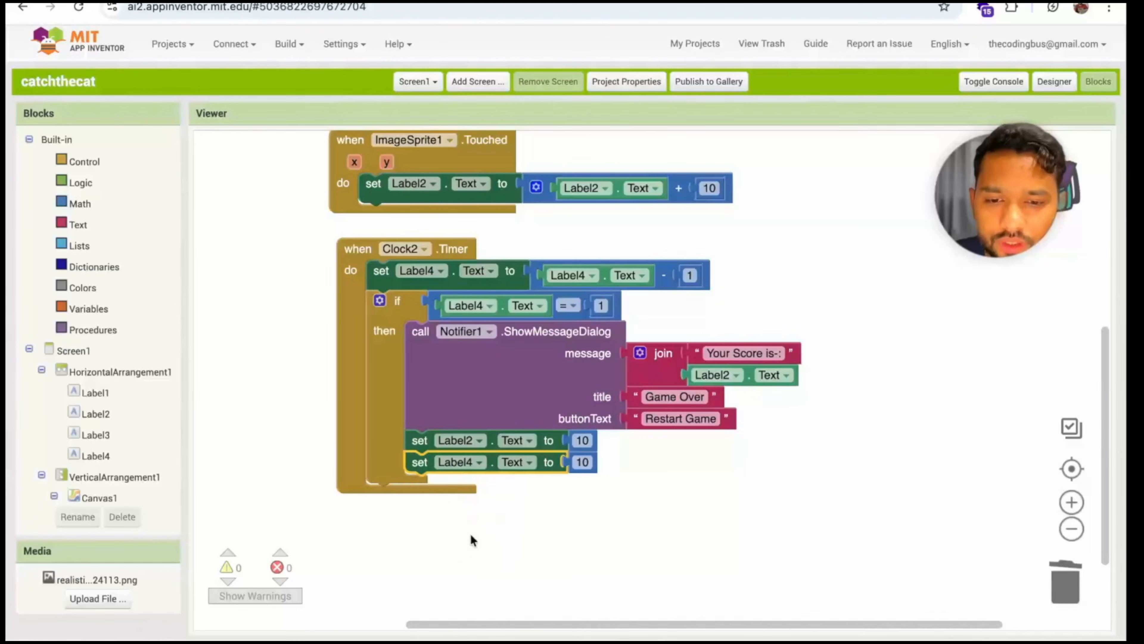
click(578, 462)
text(60)
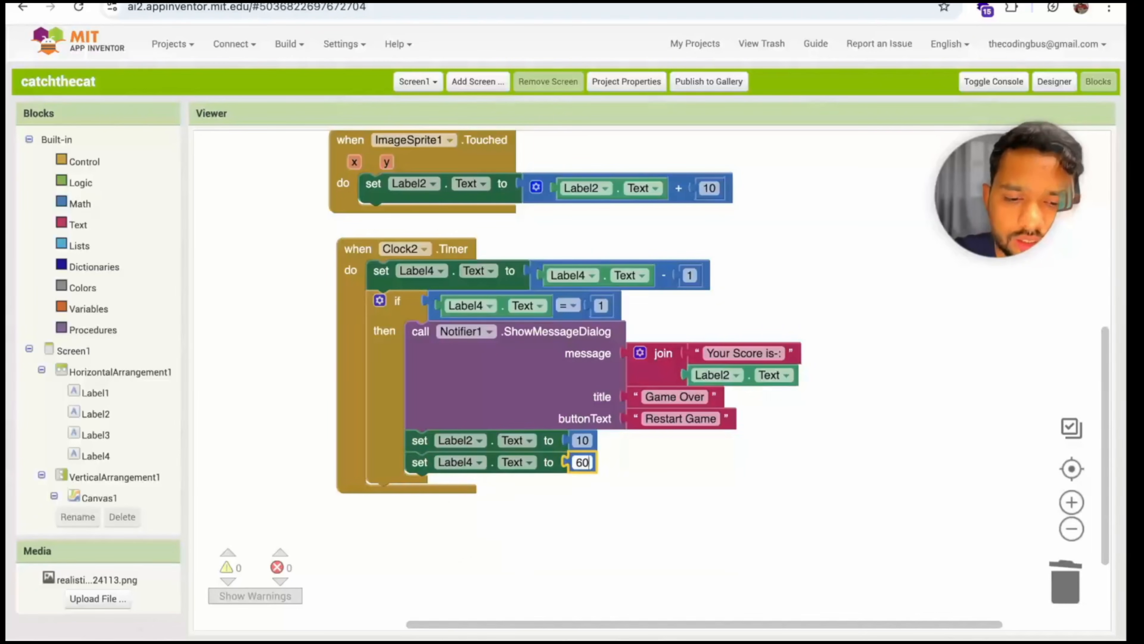
Set the value of the Label2.Text setter below the dialog call to 0
click(583, 441)
text(0)
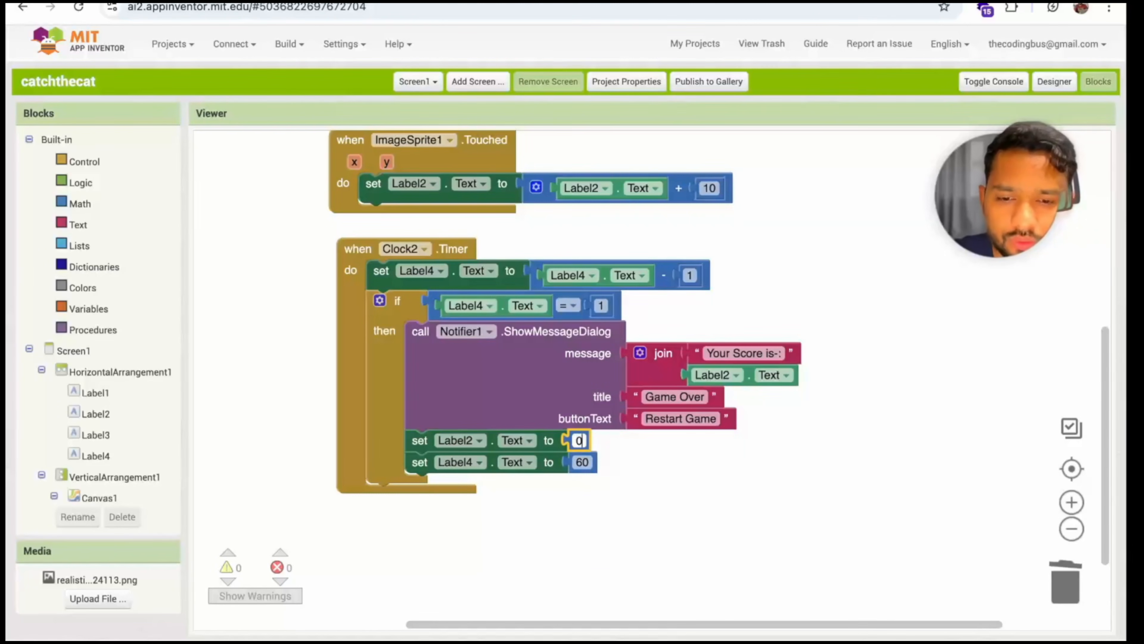
click(696, 468)
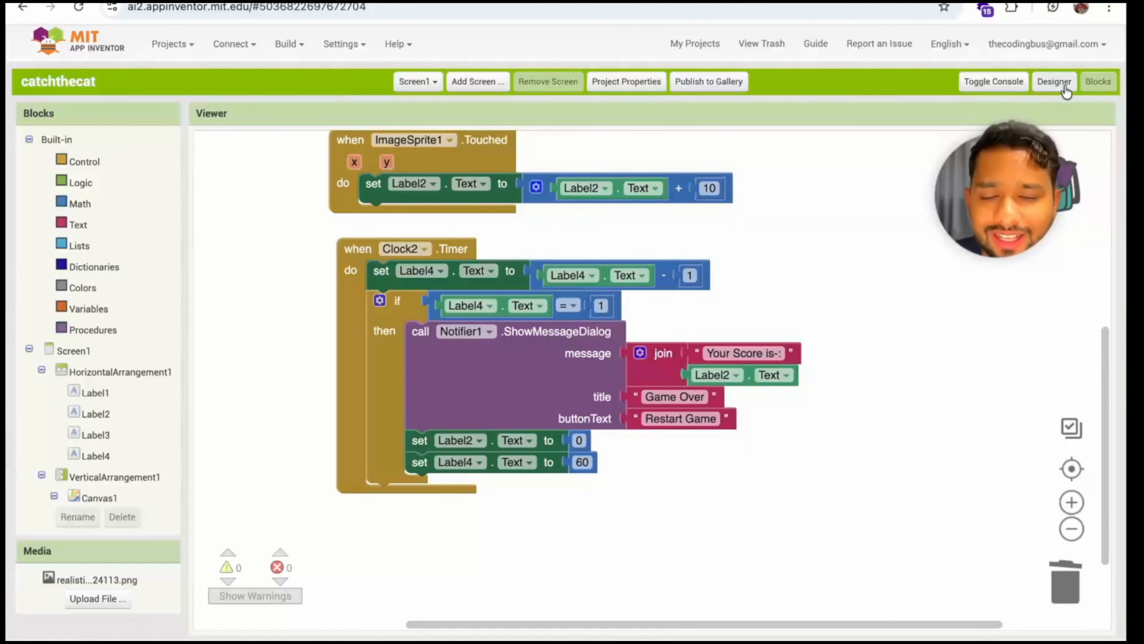
Connect to the AI Companion, test catching the cat until the countdown ends, and restart the game from the Game Over dialog
click(232, 44)
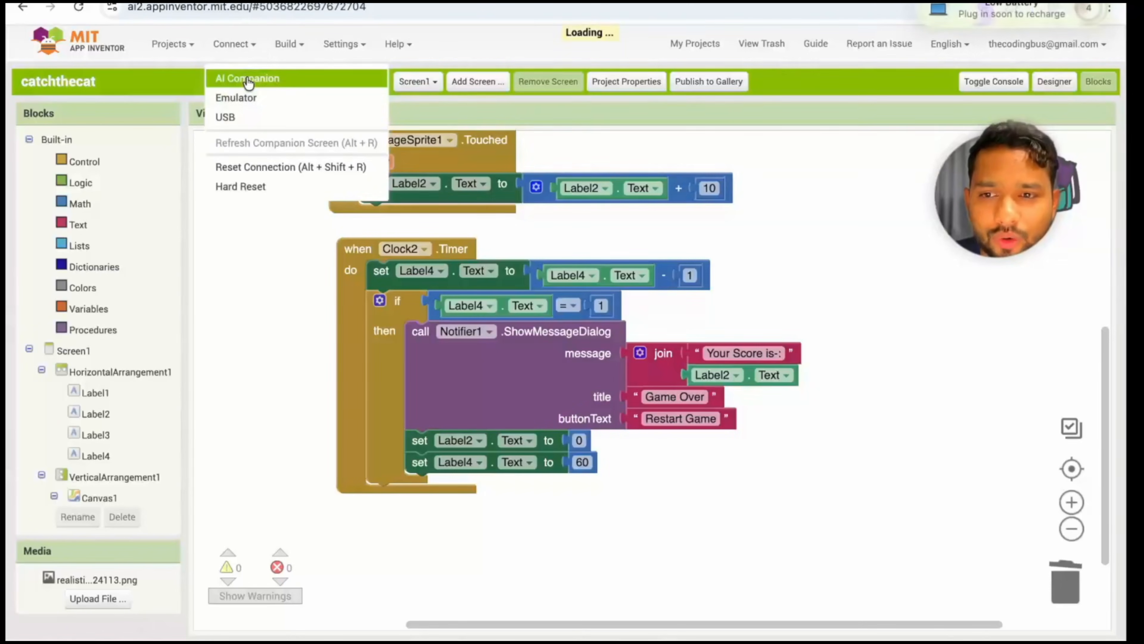
click(248, 80)
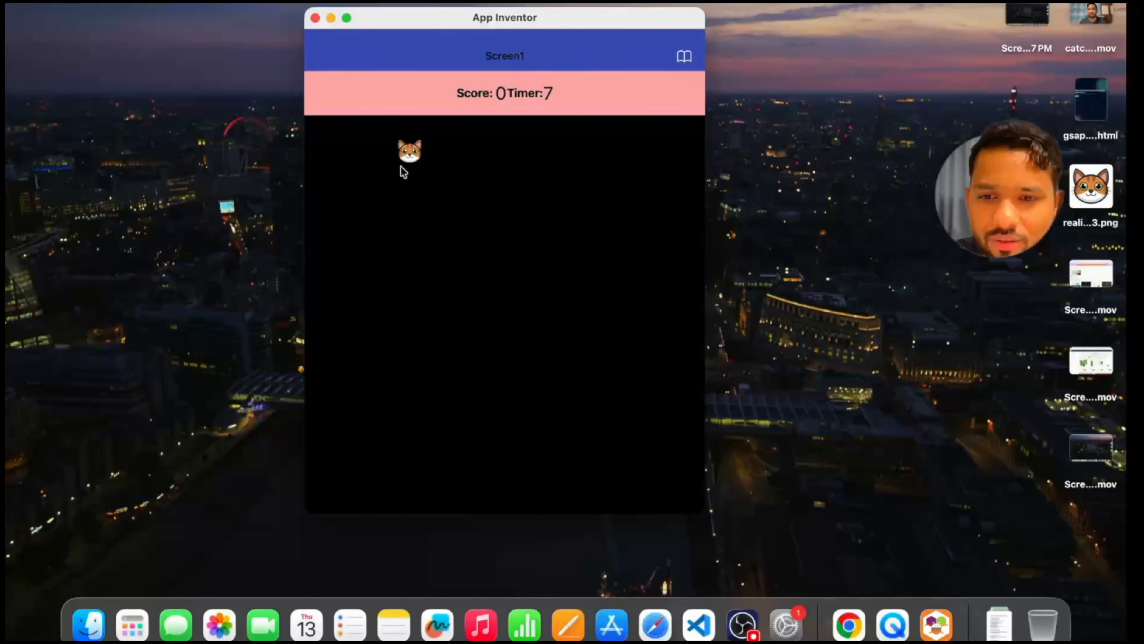
click(406, 160)
click(372, 264)
click(349, 196)
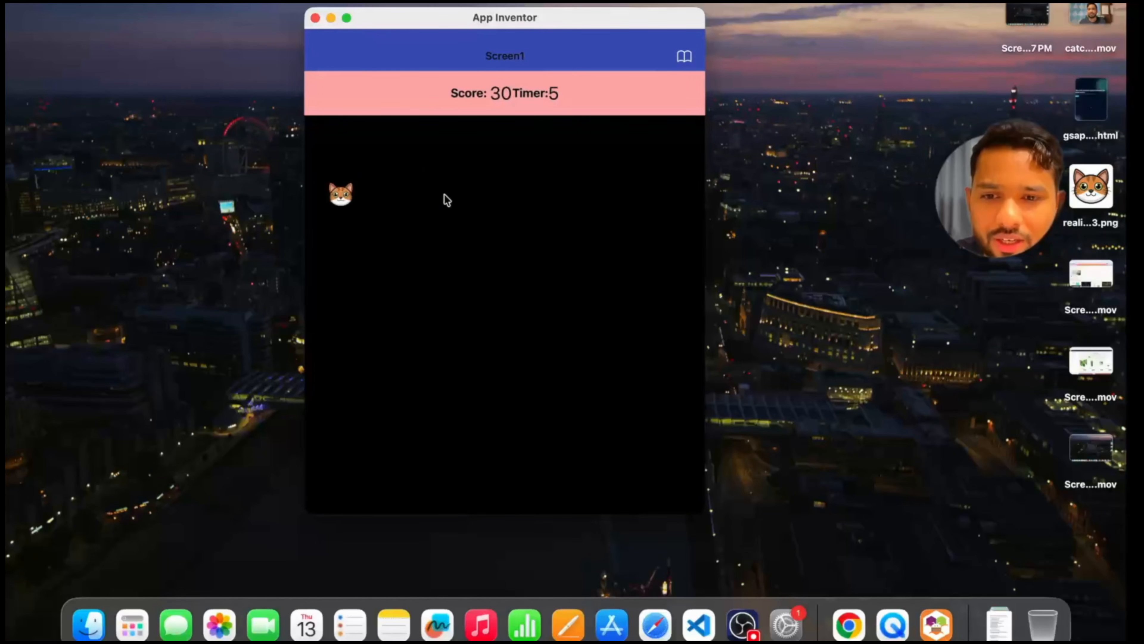
click(394, 187)
click(468, 161)
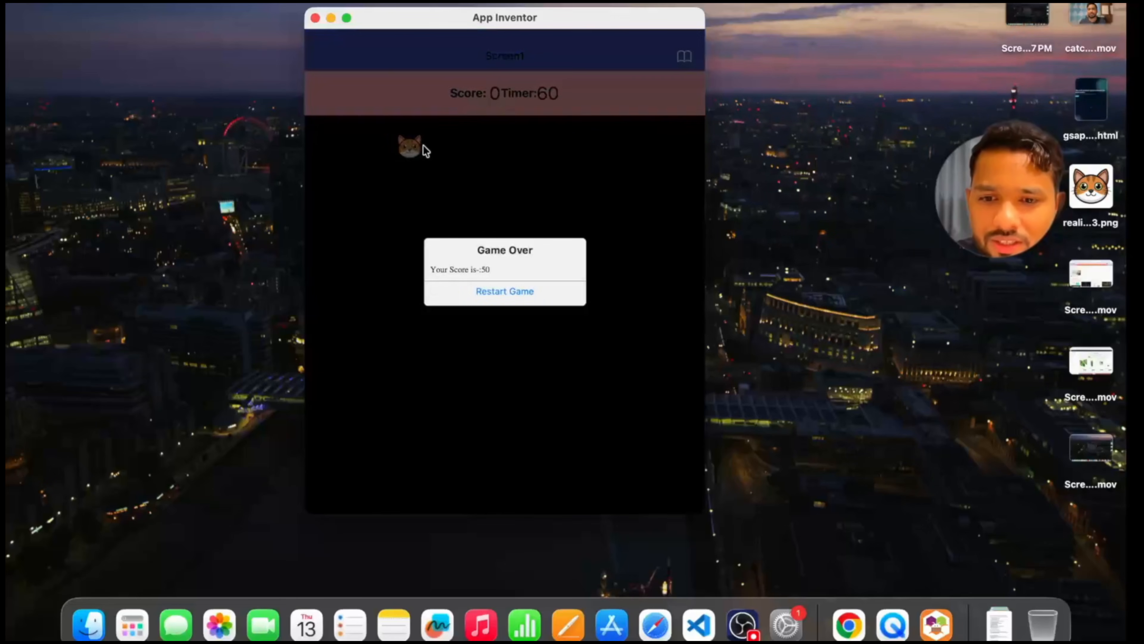
click(498, 294)
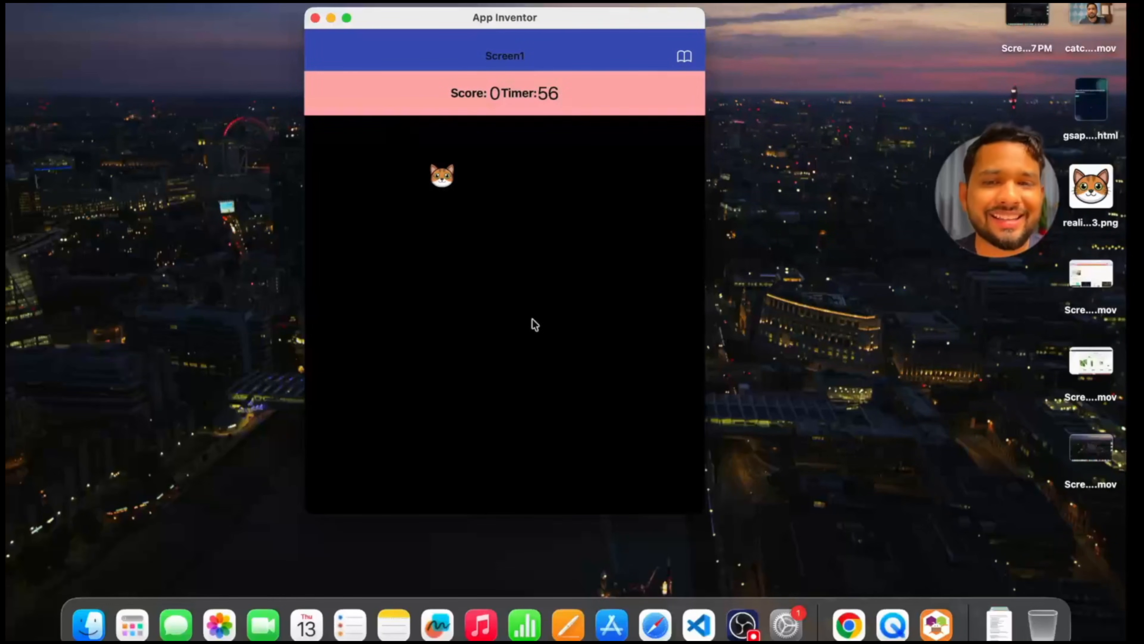
Switch back to the App Inventor project in the browser and show Screen1 in the Designer
key(ctrl+Right)
click(1054, 82)
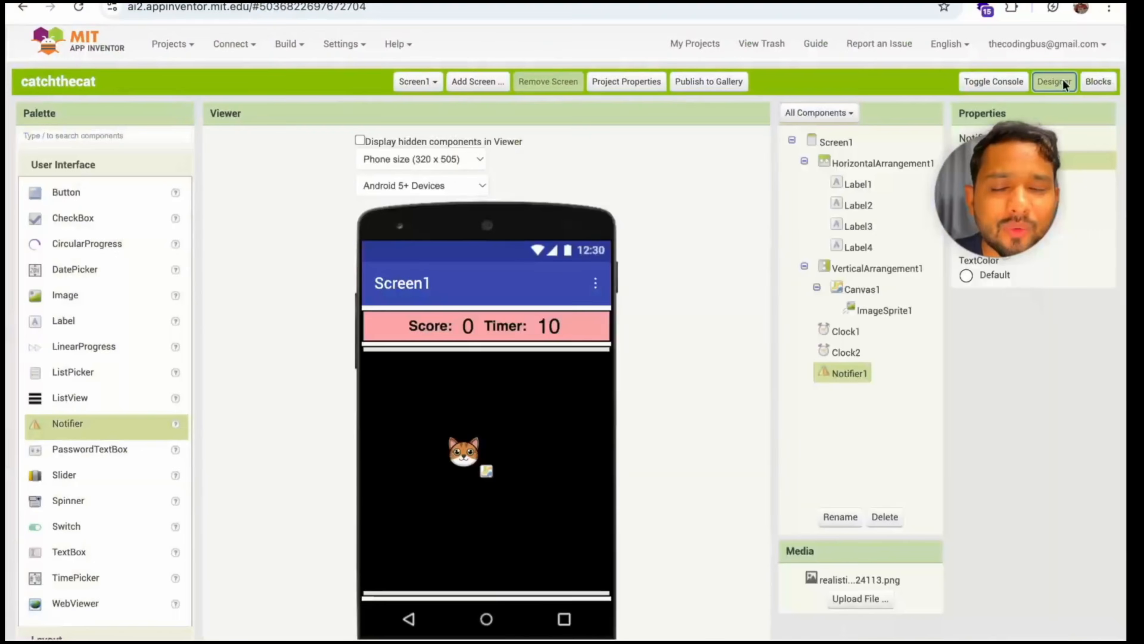